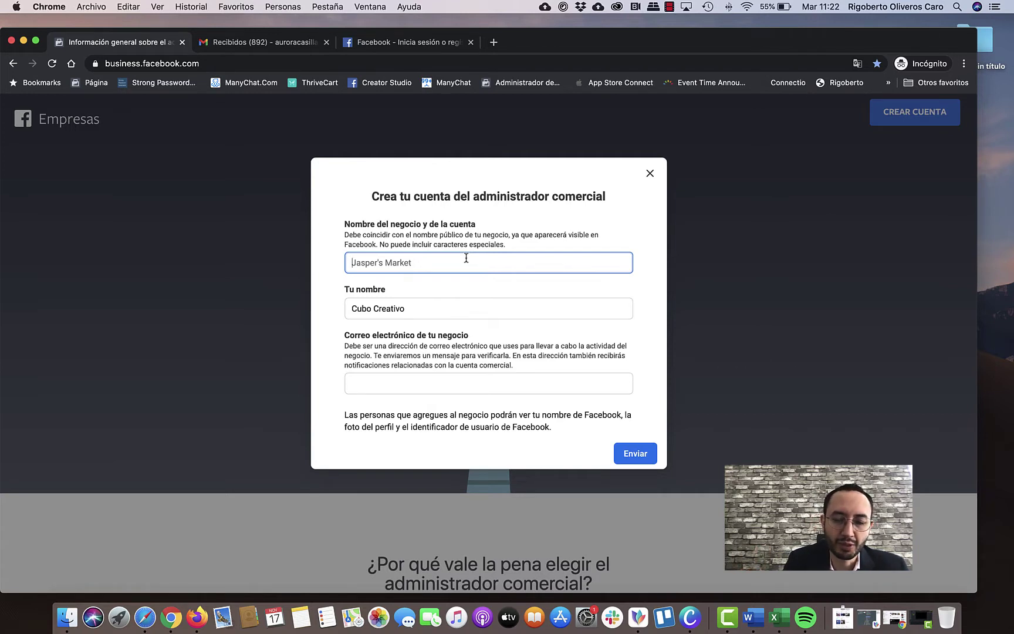
# Fill in the business name, replace the owner's name, enter the business e-mail, and submit the form.
pyautogui.write('Negocio')
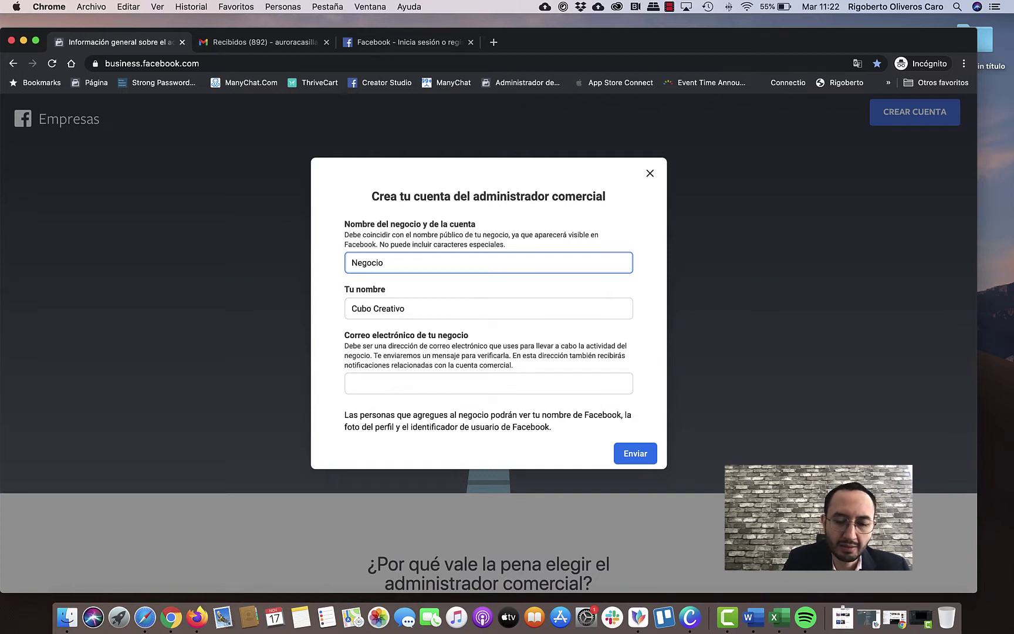
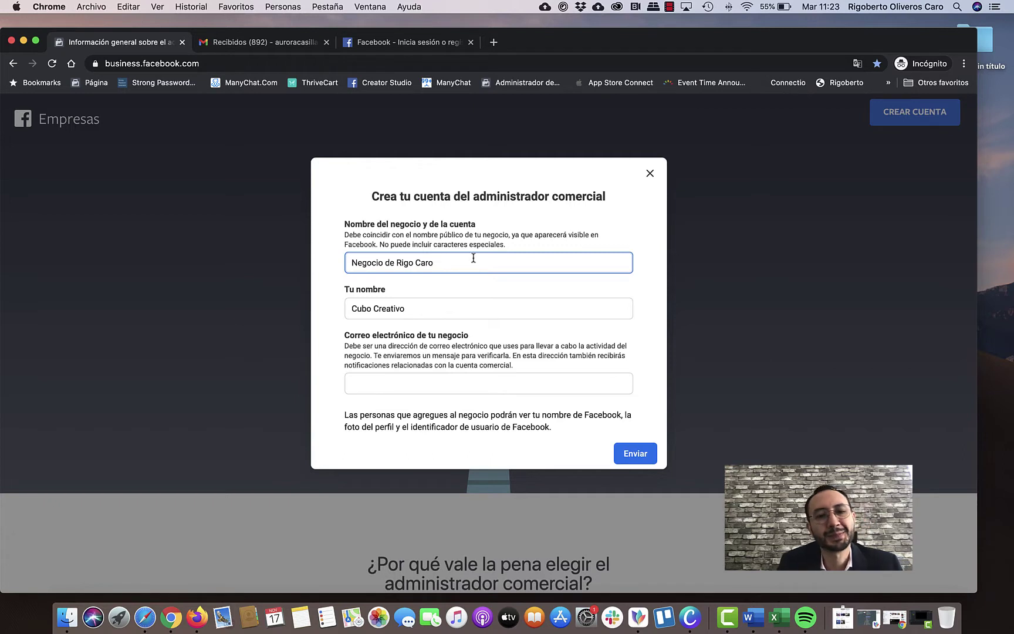
pyautogui.click(433, 309)
pyautogui.tripleClick(434, 309)
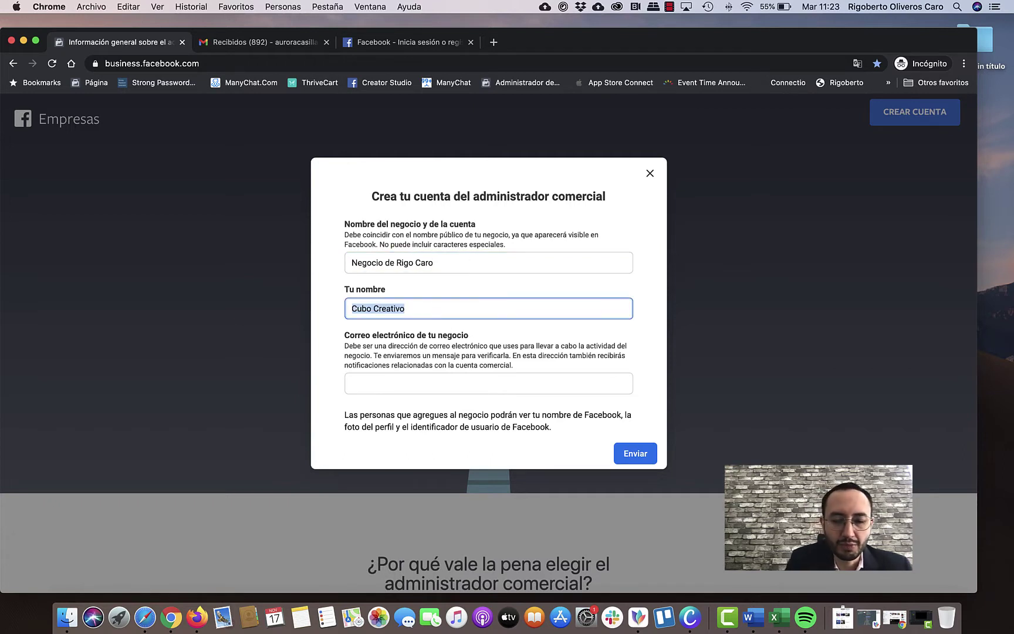
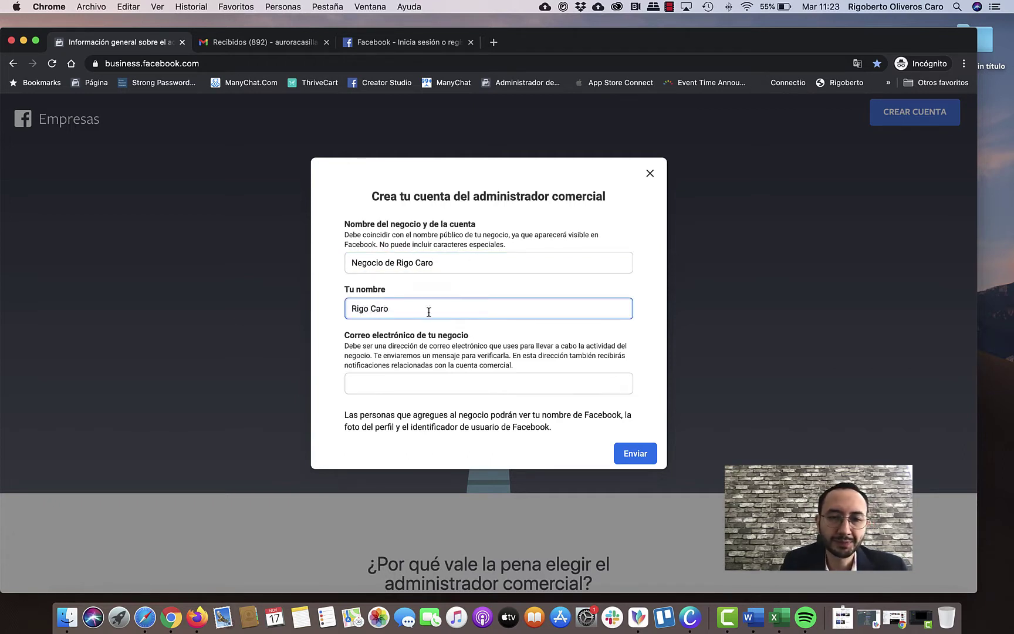
pyautogui.click(420, 384)
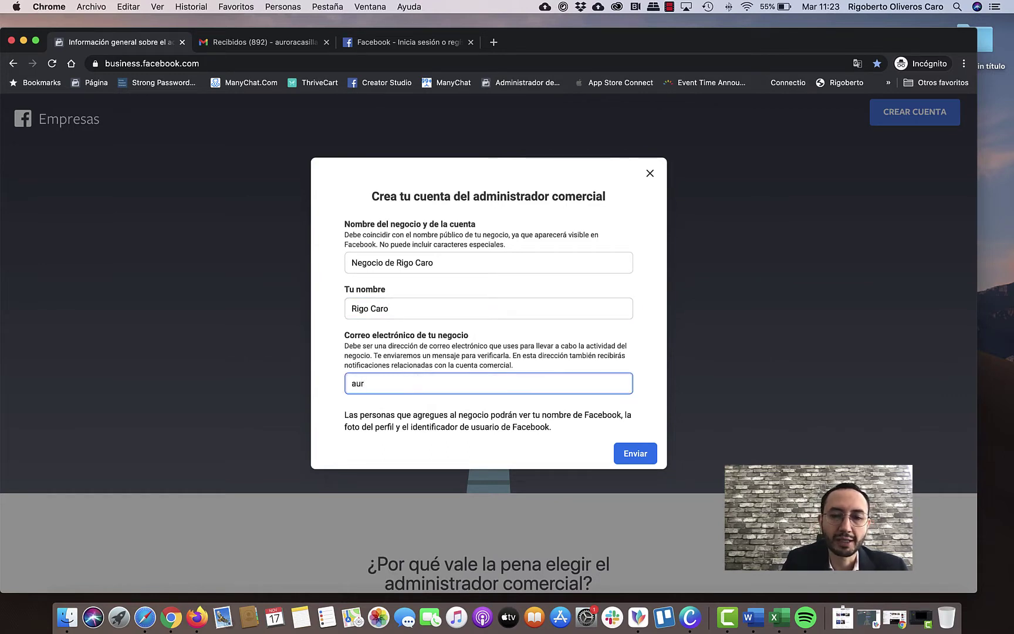
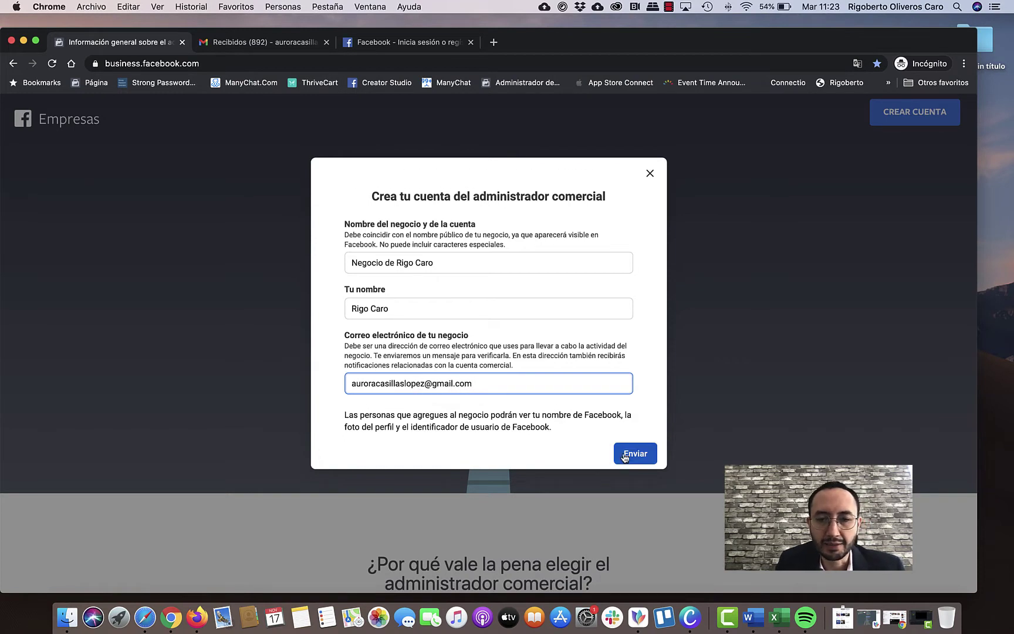
pyautogui.click(630, 456)
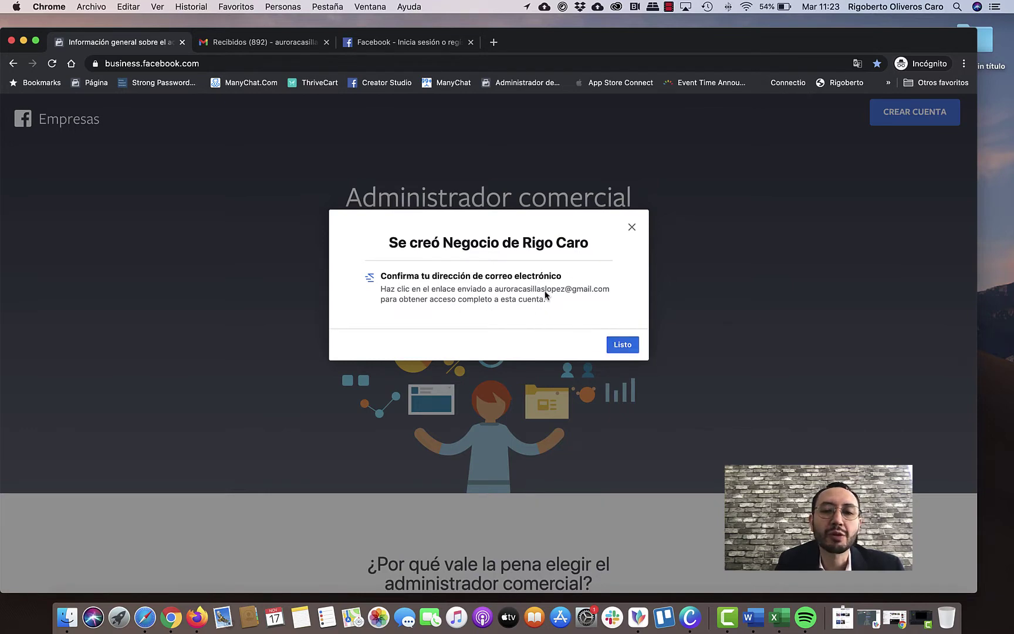
# Close the 'Se creó' confirmation with Listo and dismiss the account access introduction.
pyautogui.click(619, 347)
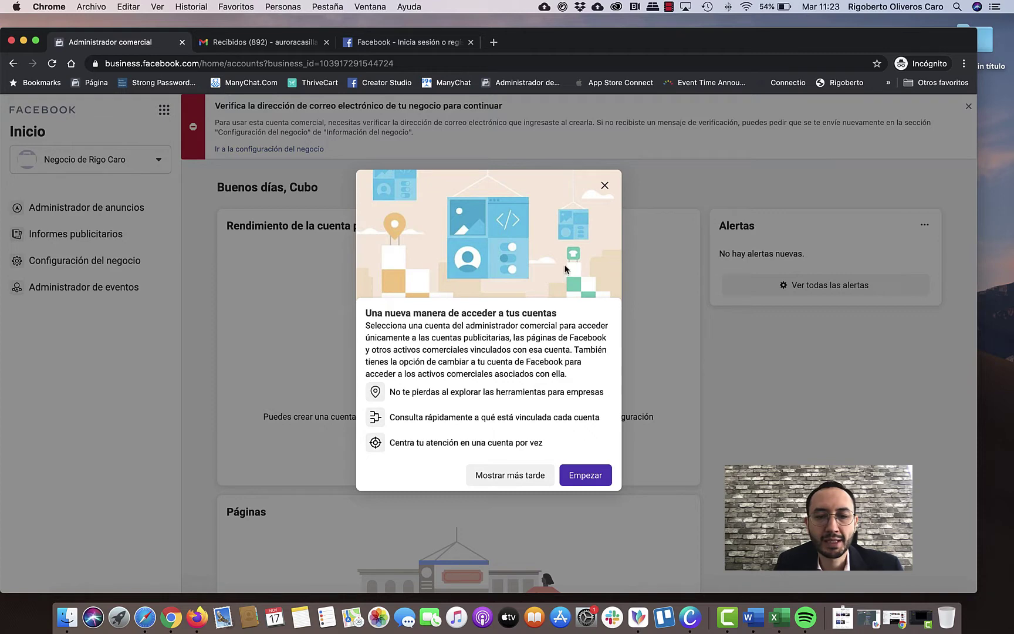
pyautogui.click(604, 187)
# Open Facebook's business e-mail confirmation message from Gmail's Social category.
pyautogui.click(438, 42)
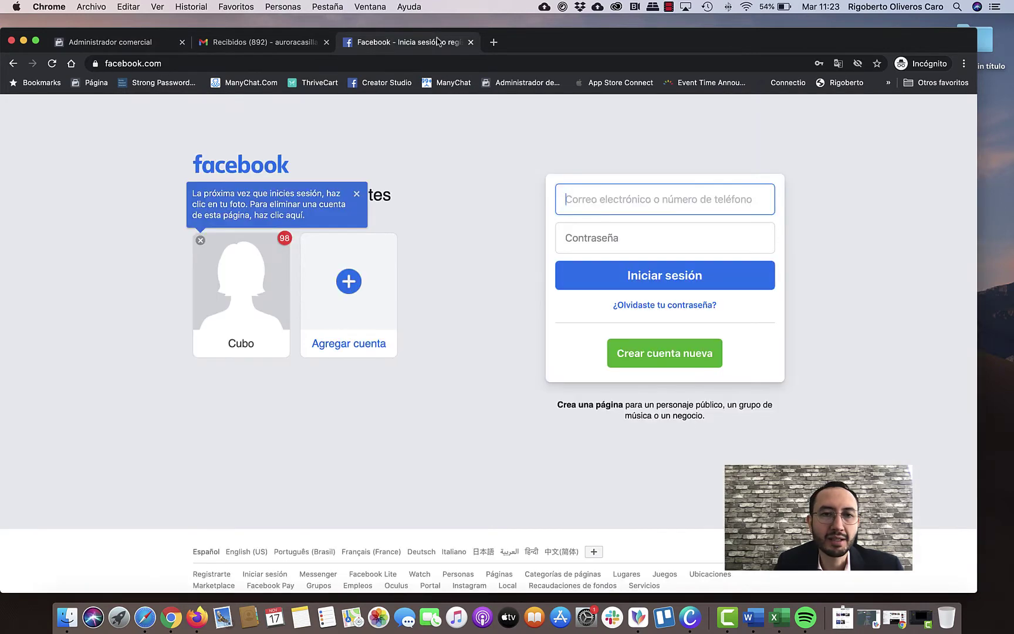
pyautogui.click(279, 44)
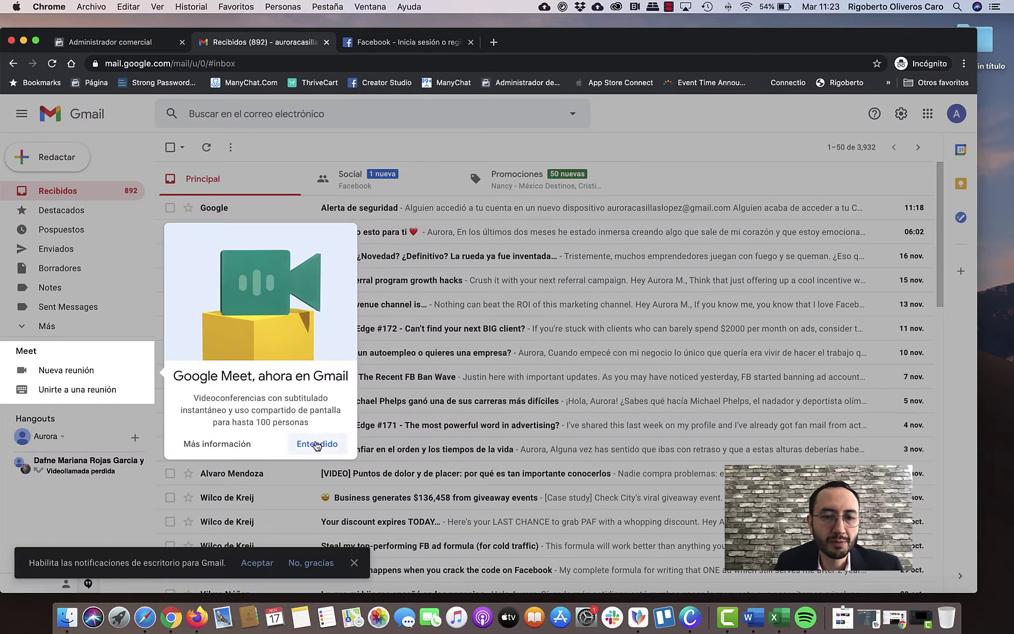
pyautogui.click(317, 505)
pyautogui.click(352, 184)
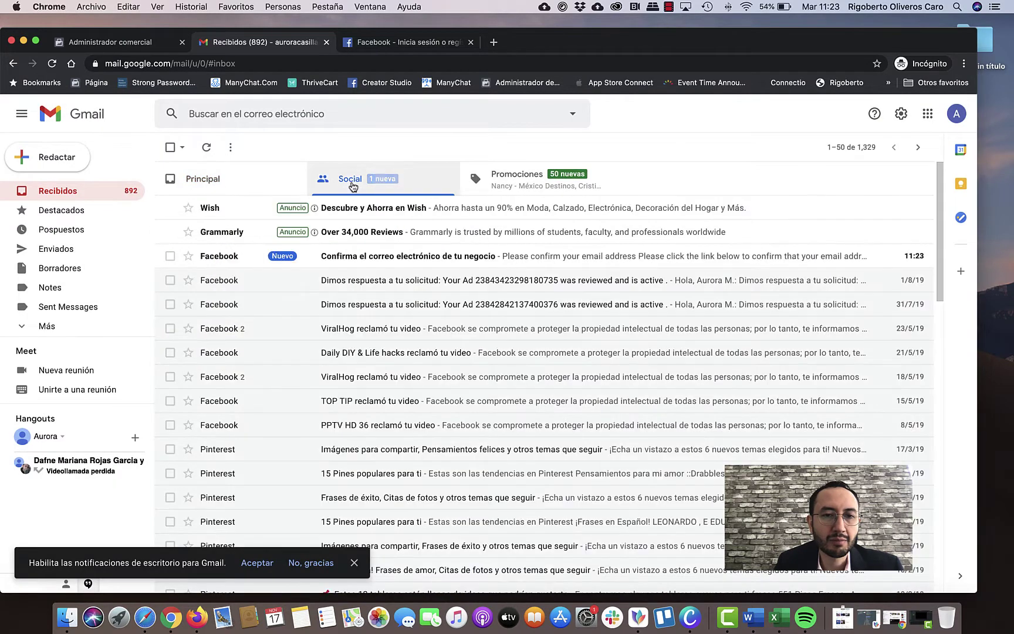
pyautogui.click(394, 264)
# Copy the Confirmar link's address and load it in the Facebook tab to verify the e-mail.
pyautogui.rightClick(436, 382)
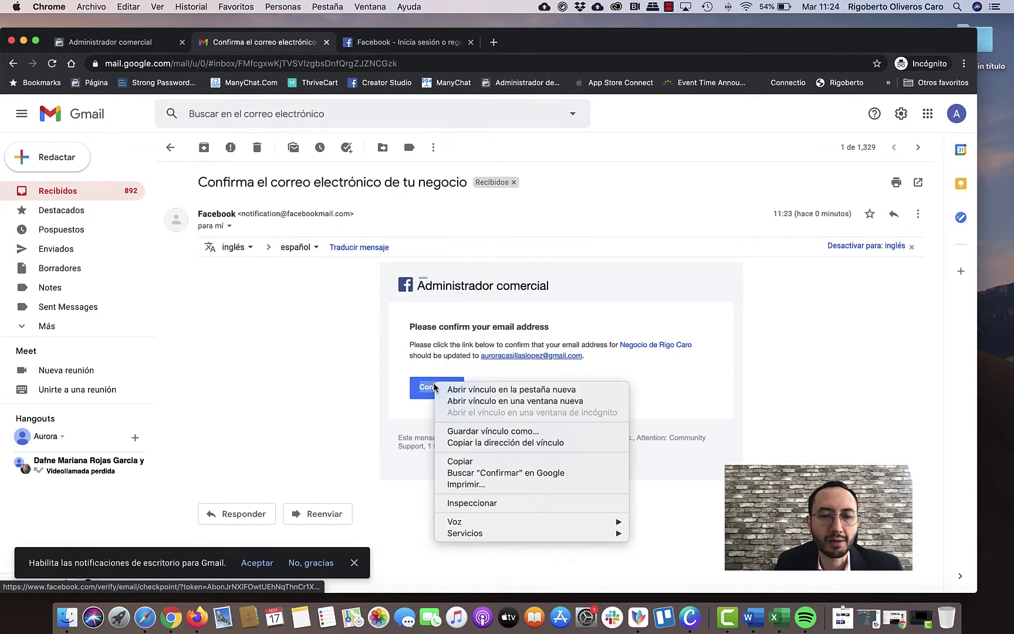
pyautogui.click(464, 443)
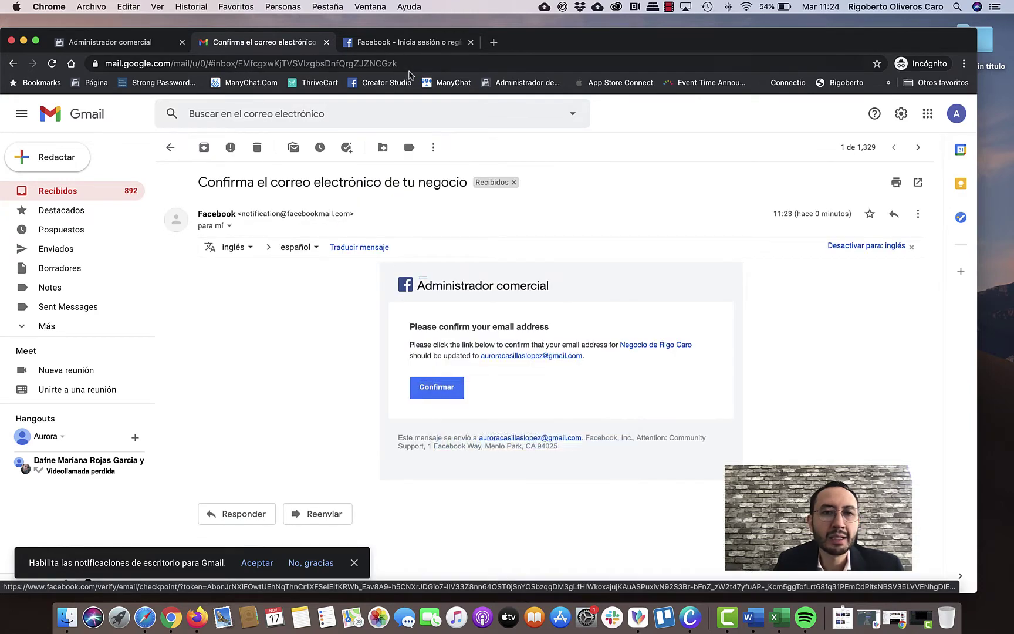
pyautogui.click(410, 42)
pyautogui.click(403, 64)
pyautogui.press('super+v')
pyautogui.press('Return')
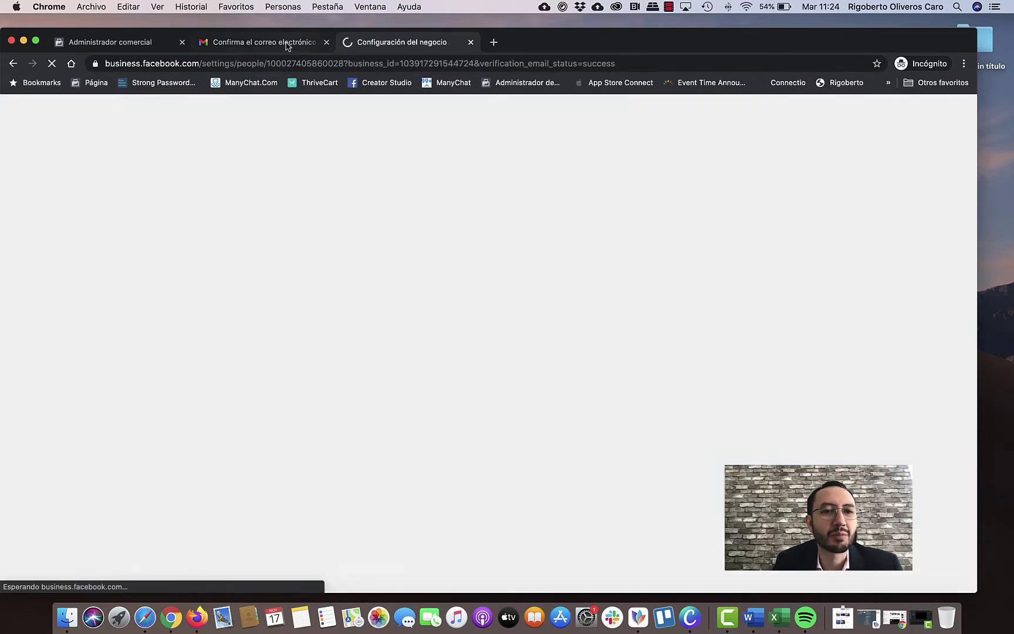
pyautogui.click(288, 42)
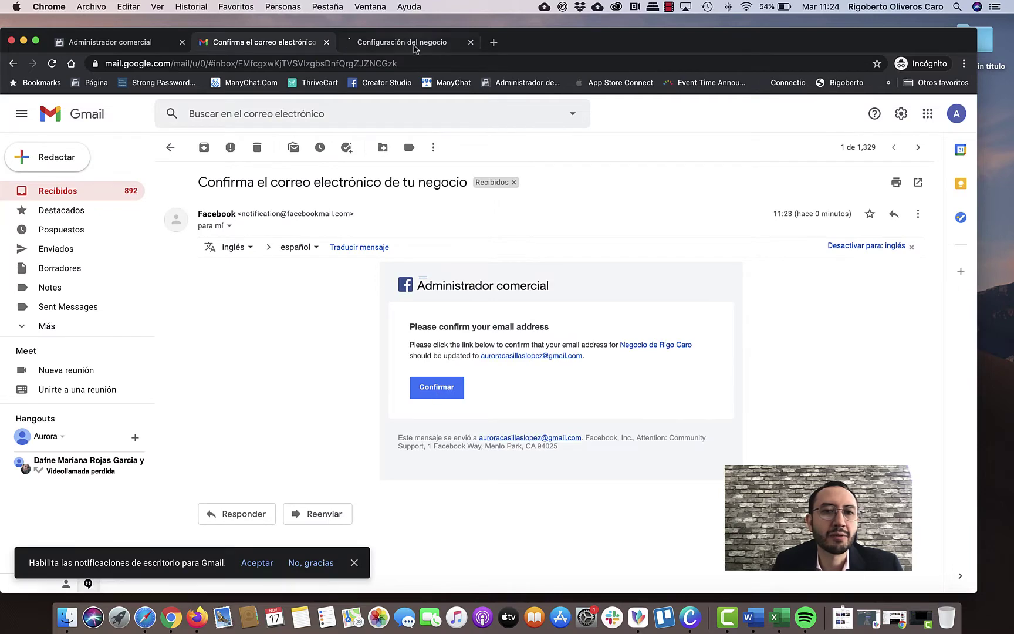
pyautogui.click(414, 46)
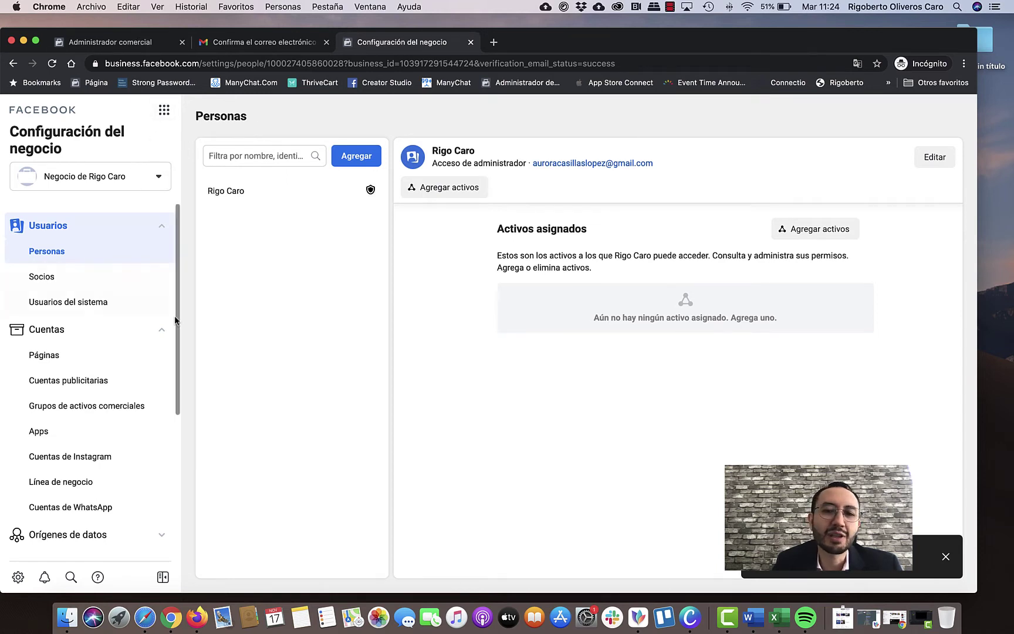
# Scroll the business settings sidebar down and open Información del negocio.
pyautogui.scroll(-3, 115, 245)
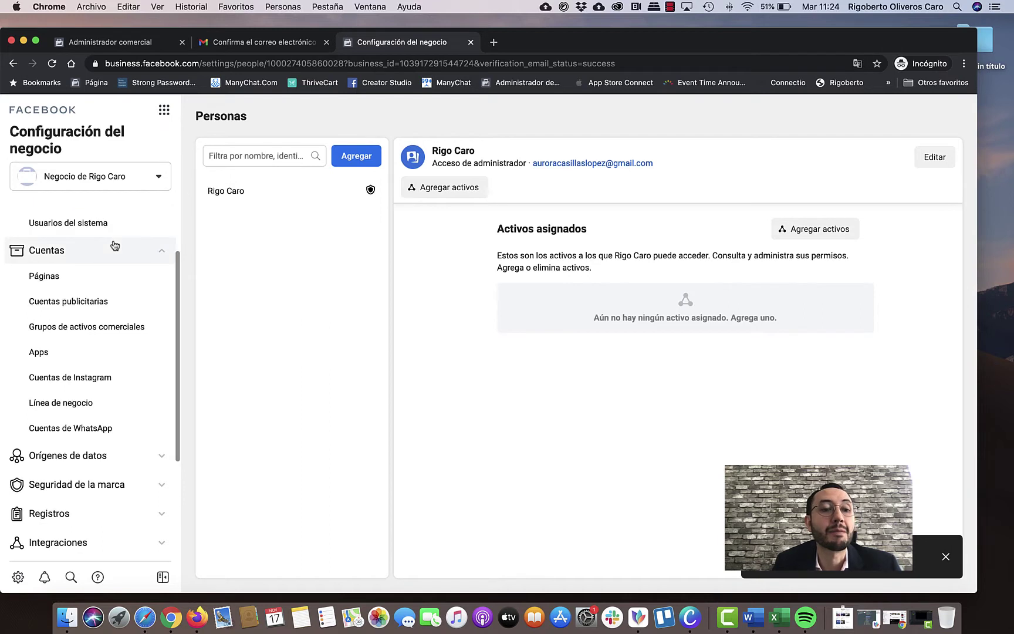
pyautogui.scroll(-6, 116, 245)
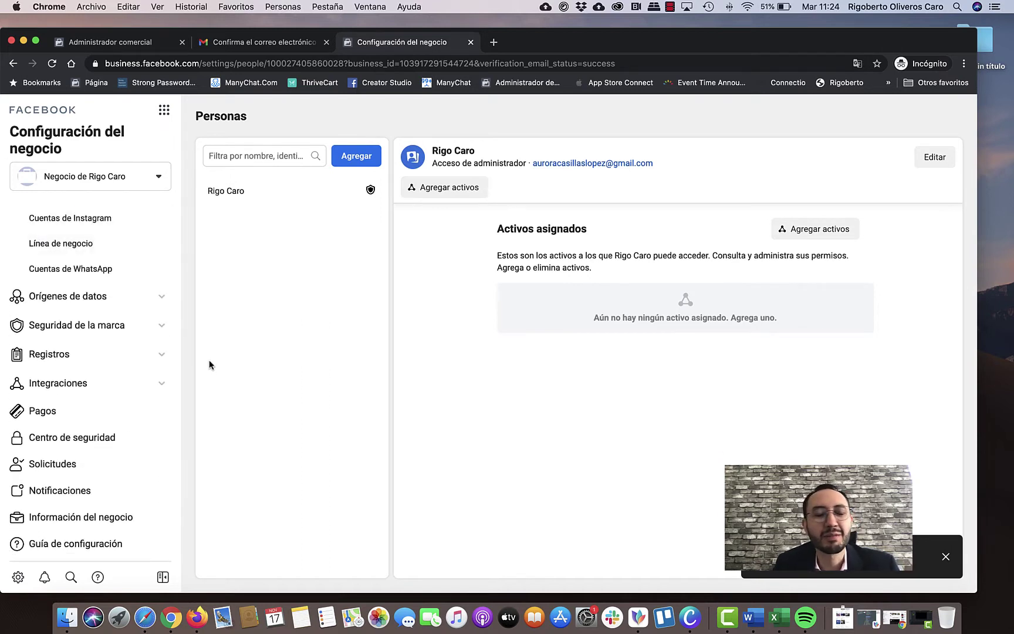
pyautogui.click(81, 522)
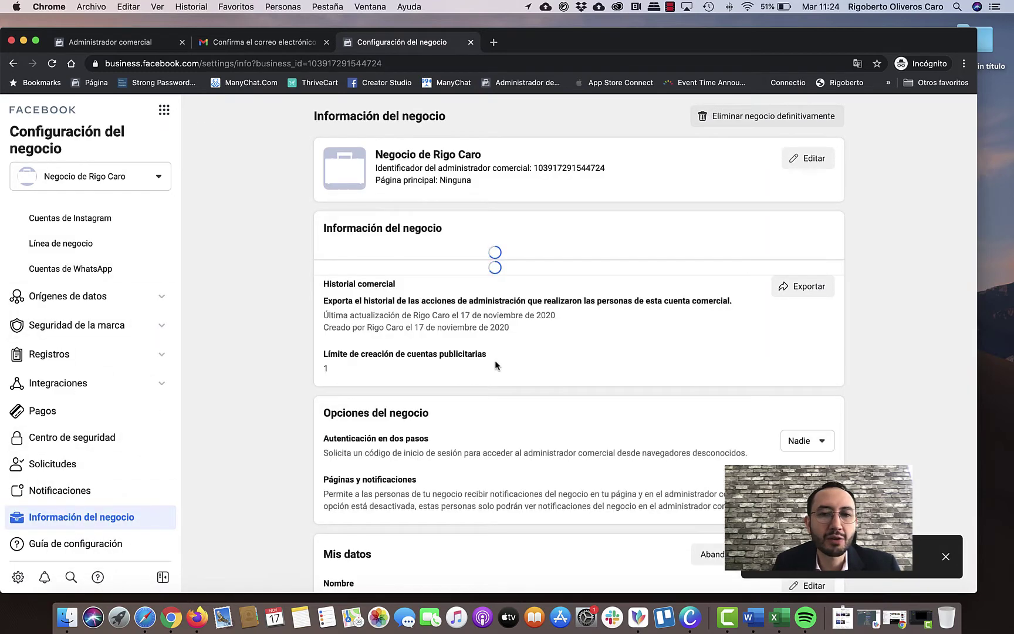
# Review the empty legal details, 'No verificado' status and two-step authentication set to 'Nadie'.
pyautogui.scroll(-1, 358, 253)
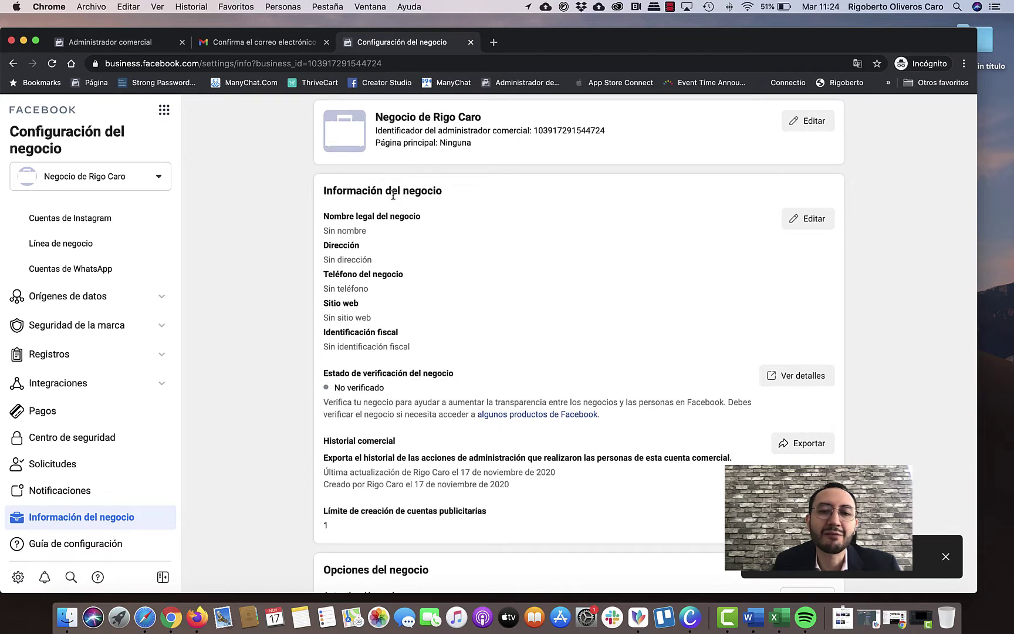
pyautogui.moveTo(324, 231); pyautogui.dragTo(396, 238)
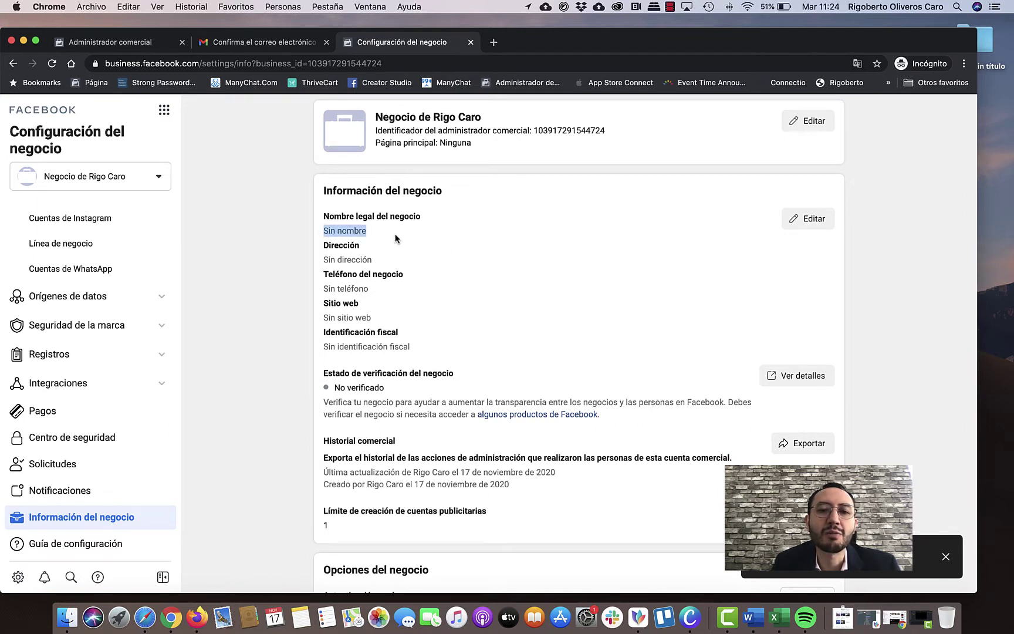
pyautogui.moveTo(325, 258); pyautogui.dragTo(405, 269)
pyautogui.scroll(-1, 405, 268)
pyautogui.click(341, 250)
pyautogui.moveTo(341, 250); pyautogui.dragTo(384, 257)
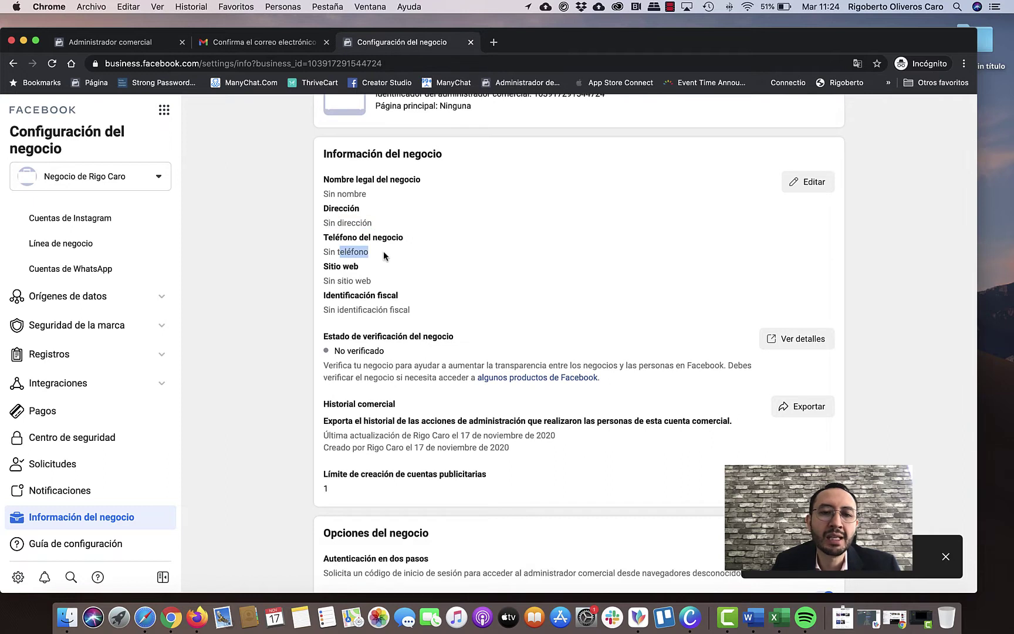
pyautogui.scroll(-1, 381, 259)
pyautogui.moveTo(326, 231); pyautogui.dragTo(376, 233)
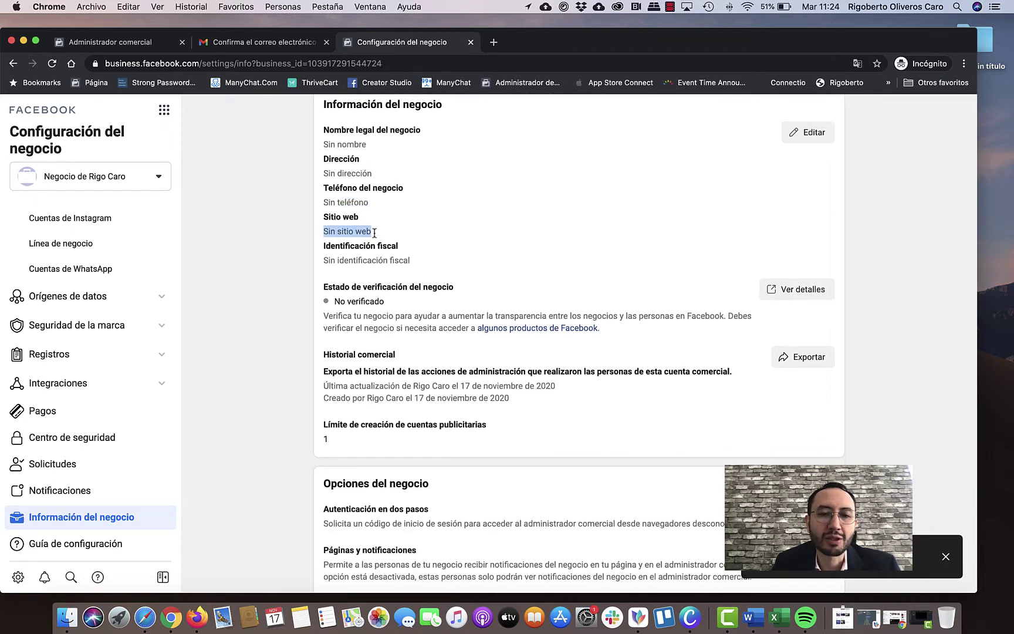
pyautogui.click(357, 258)
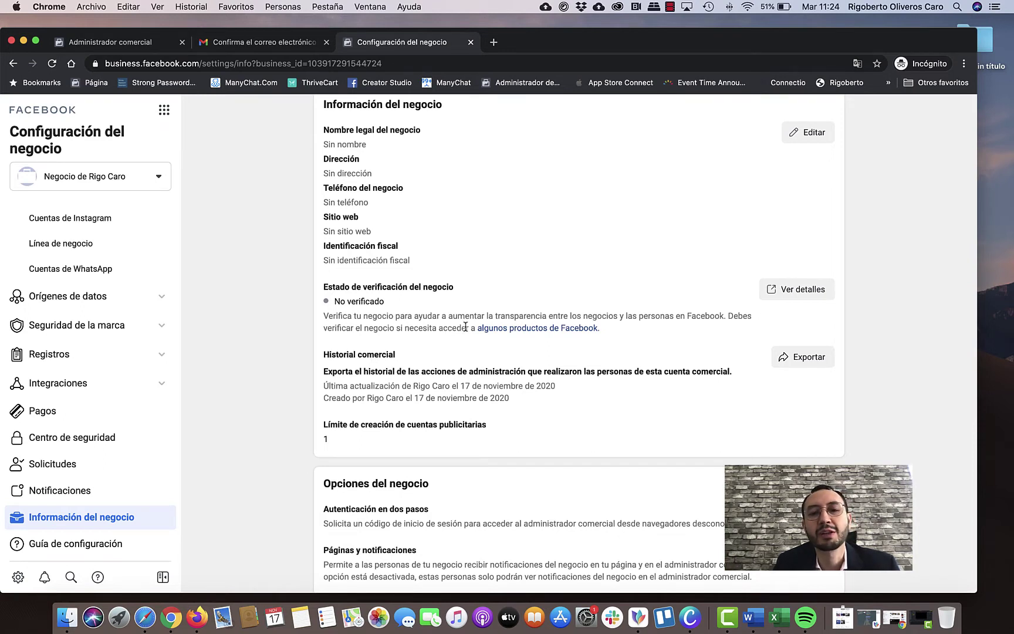
pyautogui.scroll(-5, 457, 326)
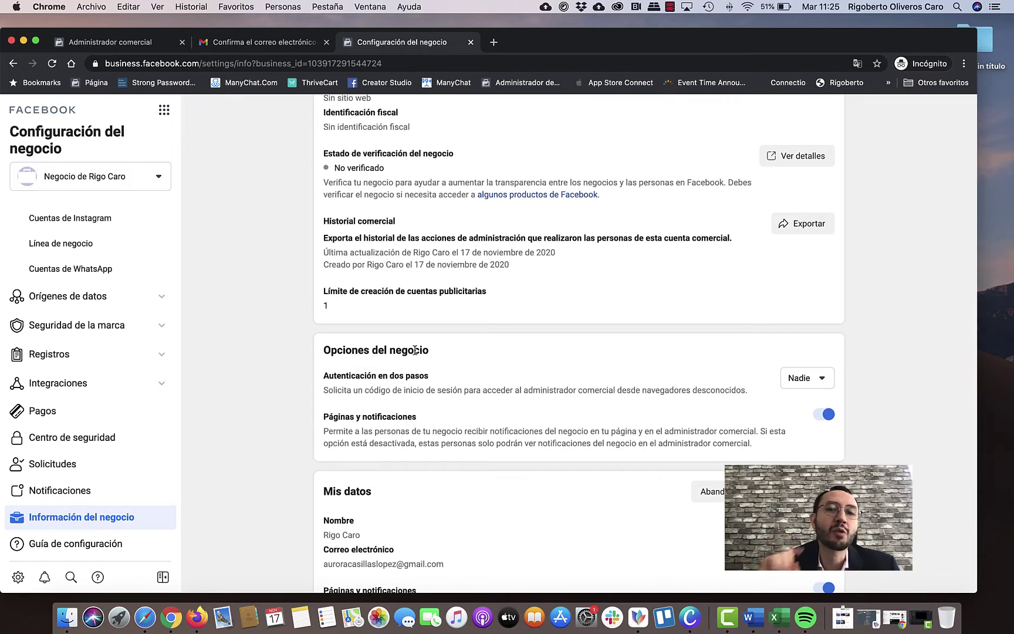
pyautogui.scroll(5, 134, 300)
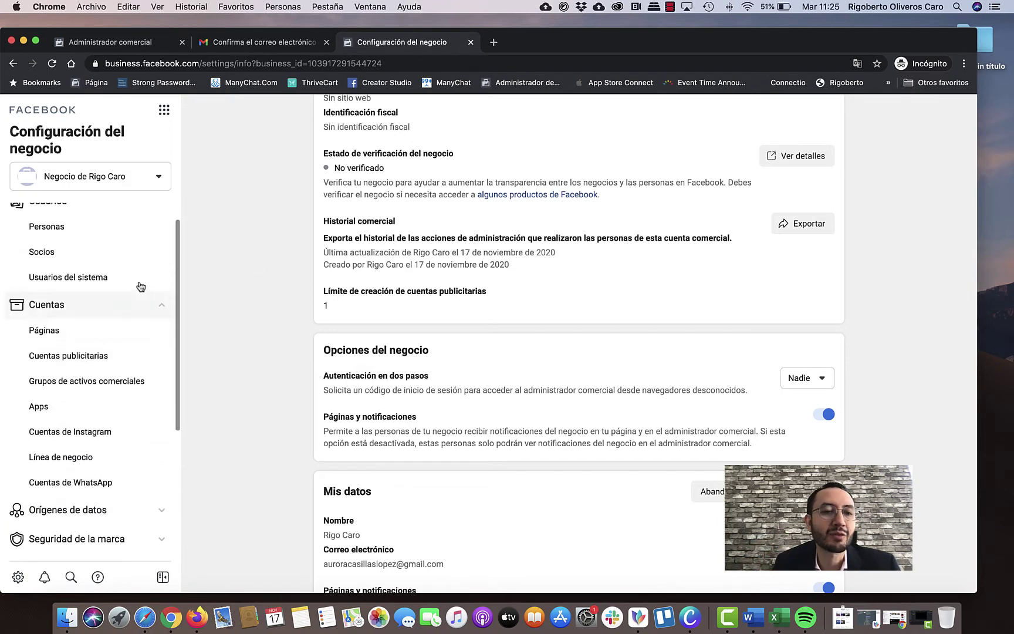
# Go to Cuentas publicitarias and choose Agregar > Crear una cuenta publicitaria.
pyautogui.click(135, 371)
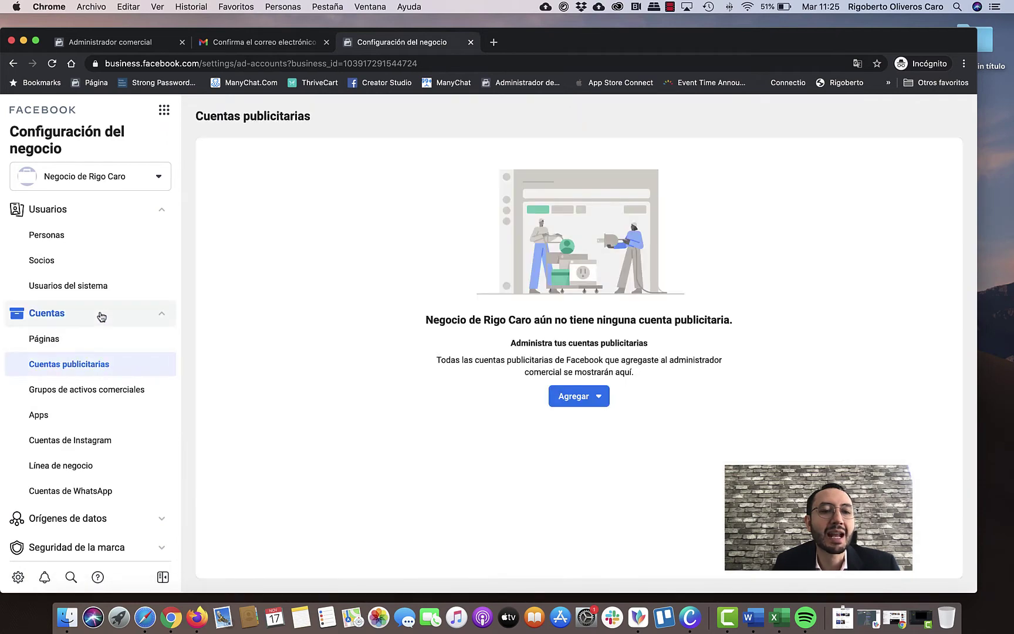
pyautogui.click(108, 317)
pyautogui.click(103, 317)
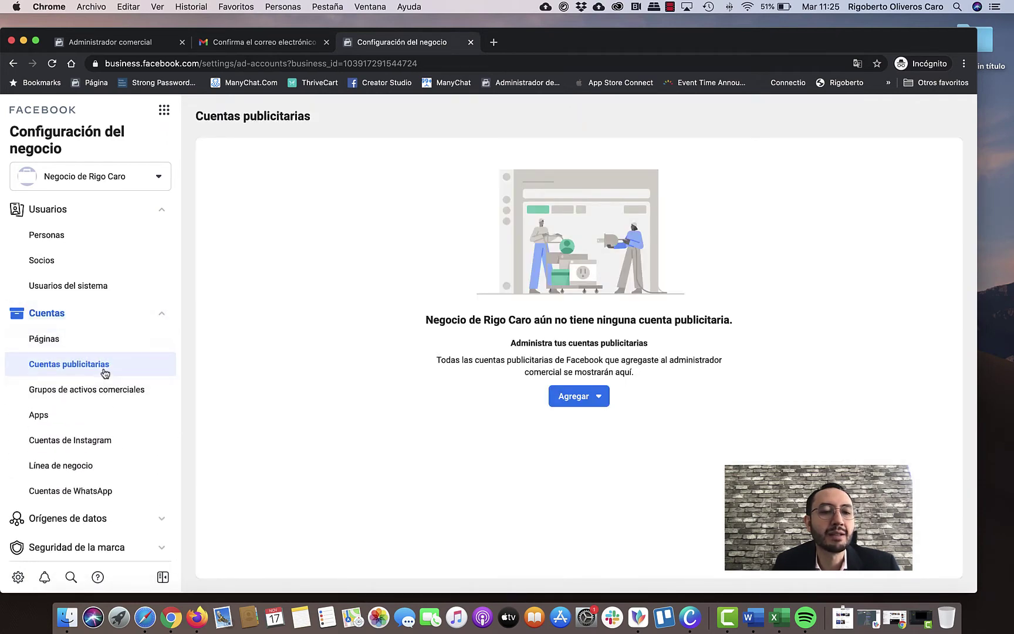
pyautogui.click(590, 397)
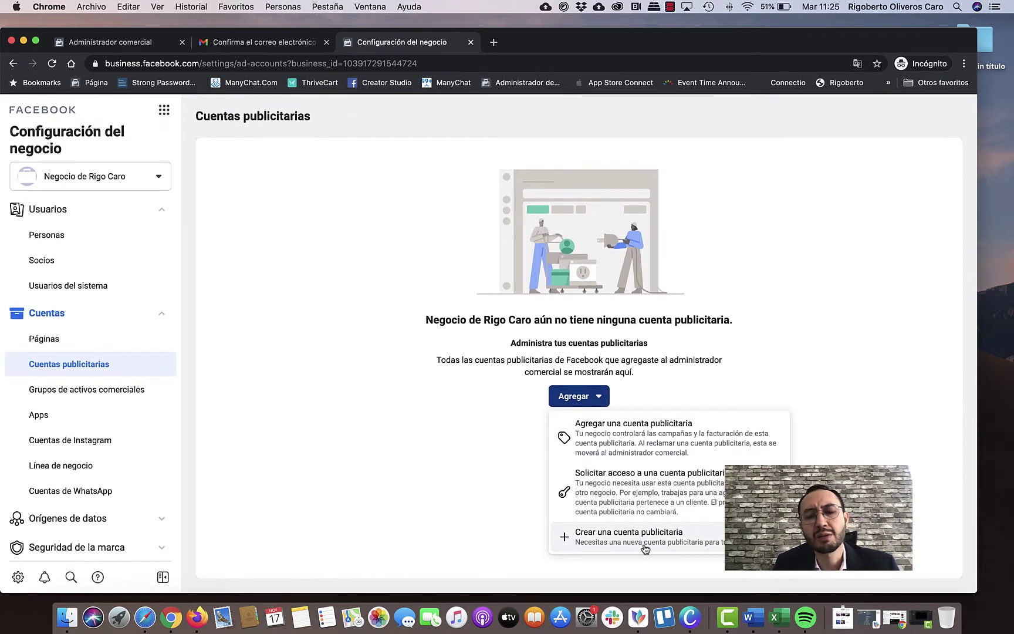
pyautogui.click(645, 546)
pyautogui.click(428, 323)
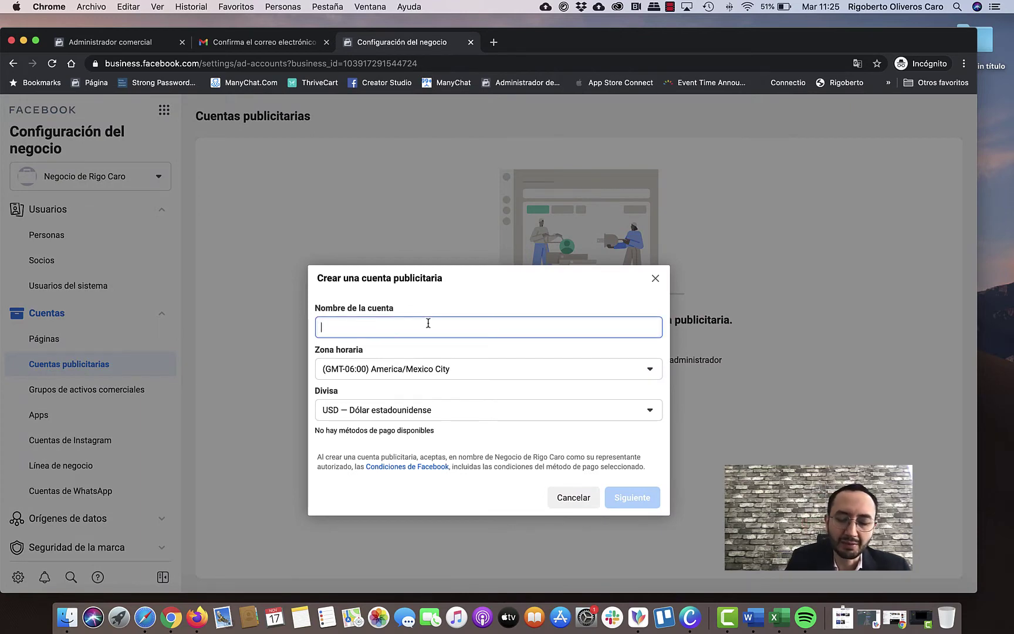
# Name the new ad account 'Cuenta nombre de mi negocio'.
pyautogui.write('Cuenta')
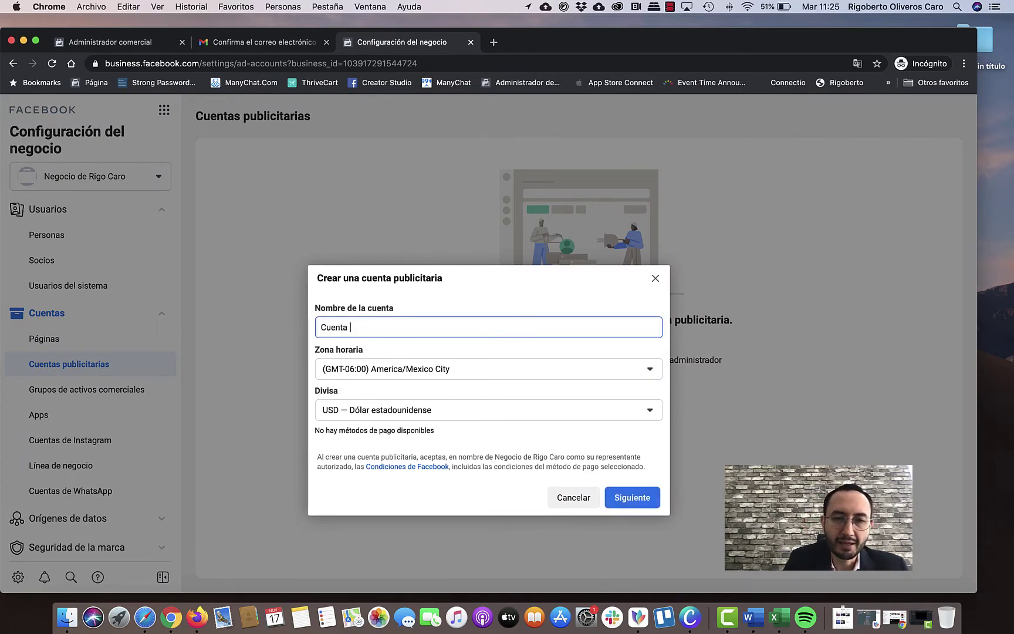
pyautogui.write(' demo')
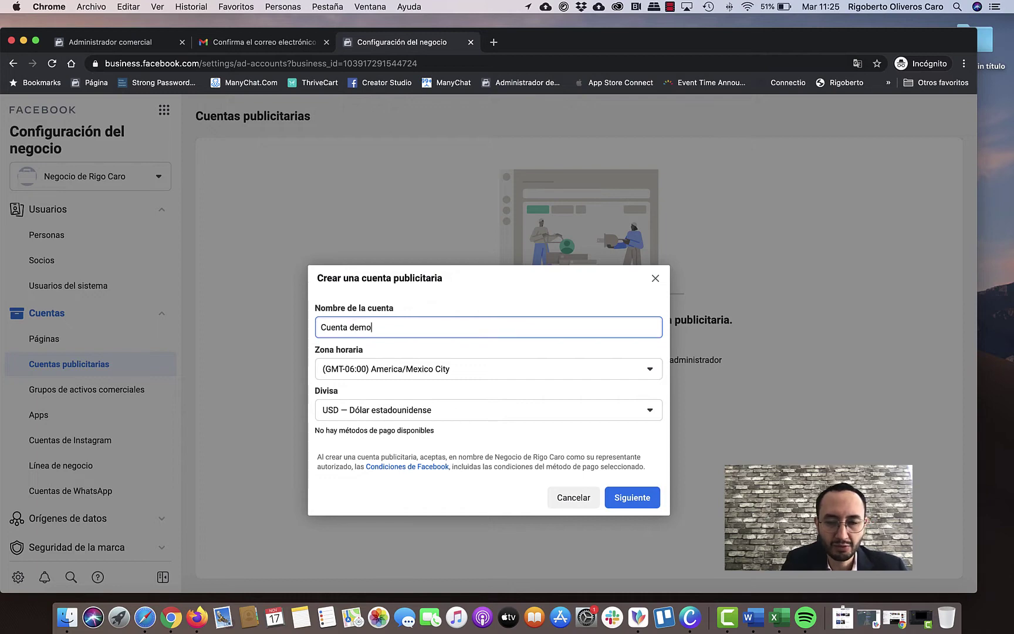
pyautogui.write(' 1')
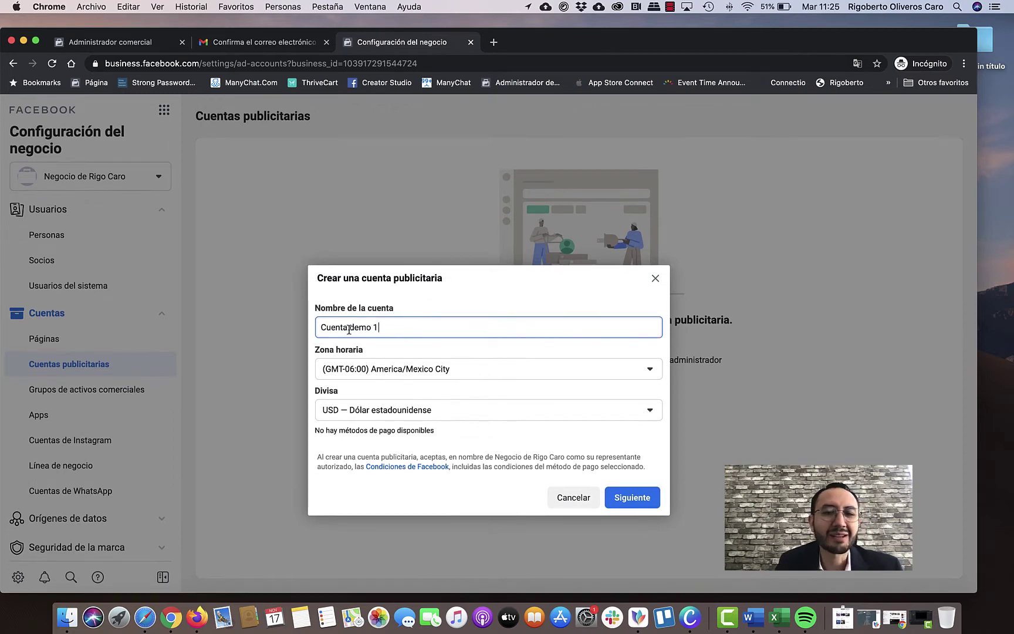
pyautogui.moveTo(349, 327); pyautogui.dragTo(376, 338)
pyautogui.write('N')
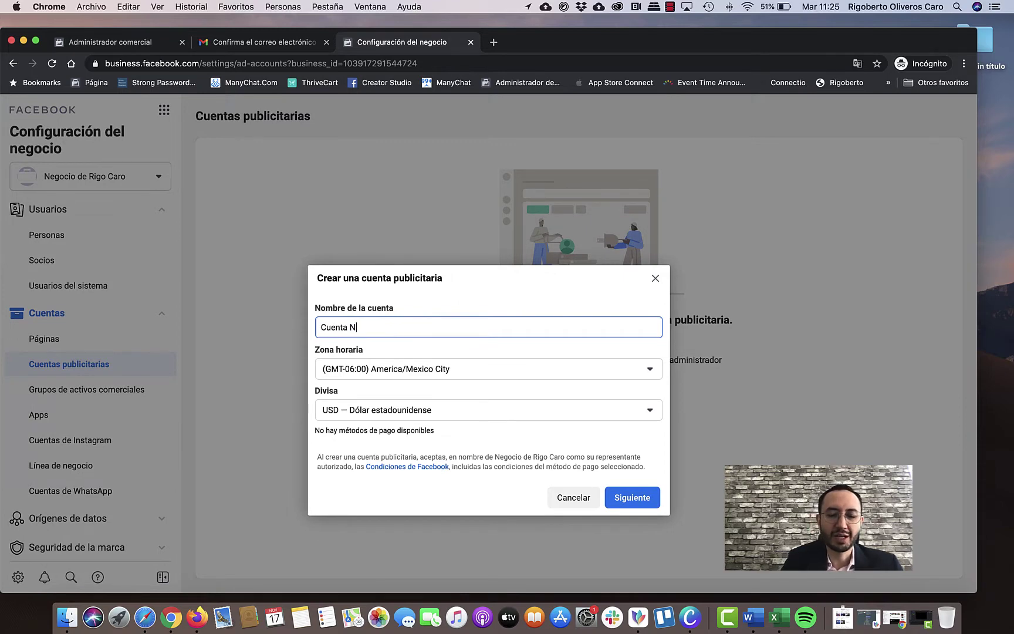
pyautogui.write('egocio')
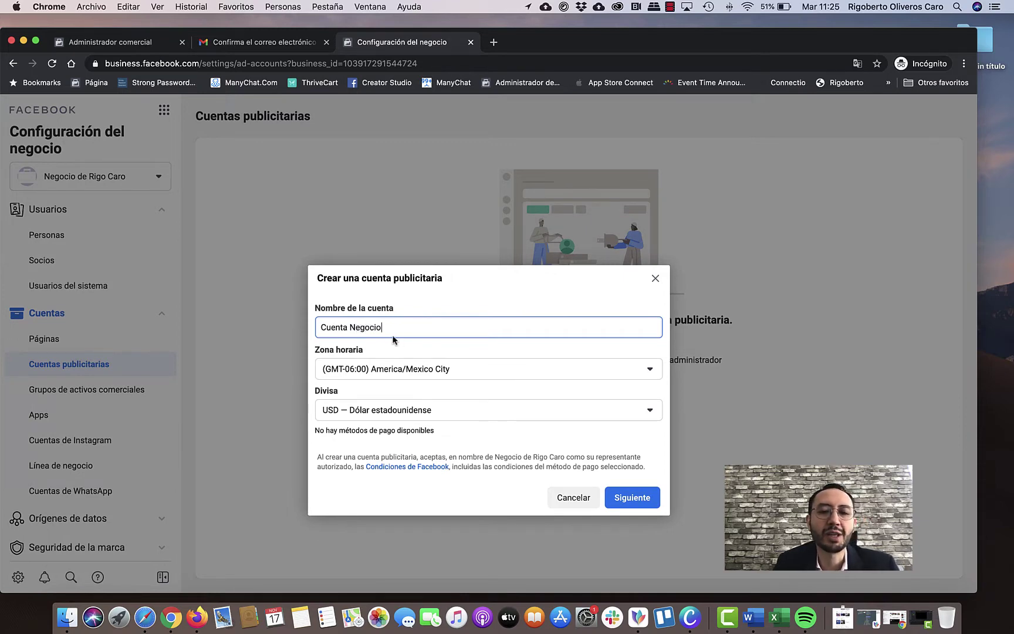
pyautogui.moveTo(350, 327); pyautogui.dragTo(435, 333)
pyautogui.write('nombr')
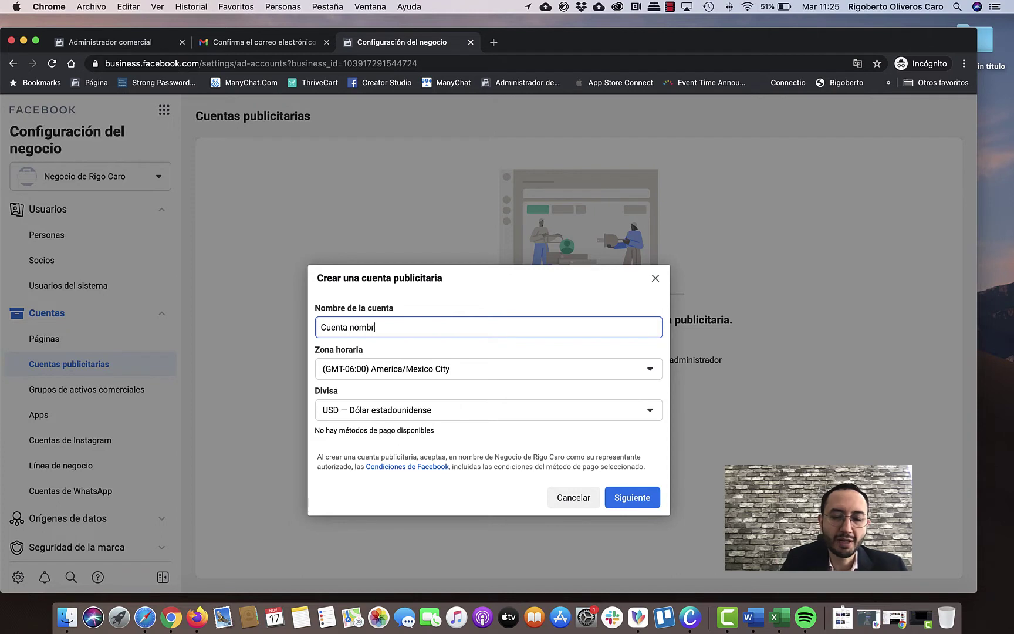
pyautogui.write('e d emi negocio')
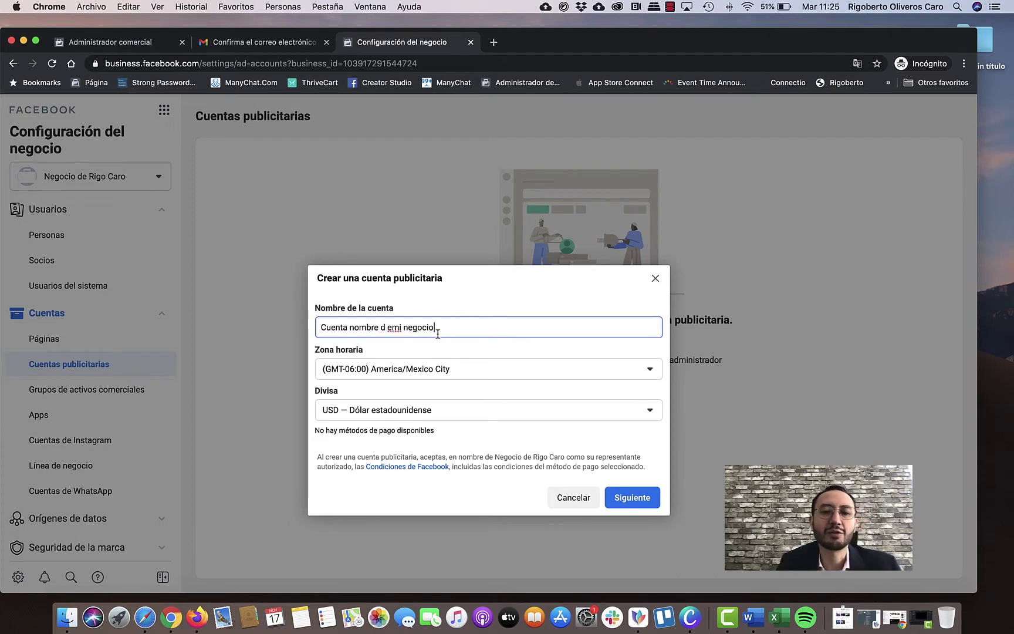
pyautogui.click(388, 330)
pyautogui.press('BackSpace')
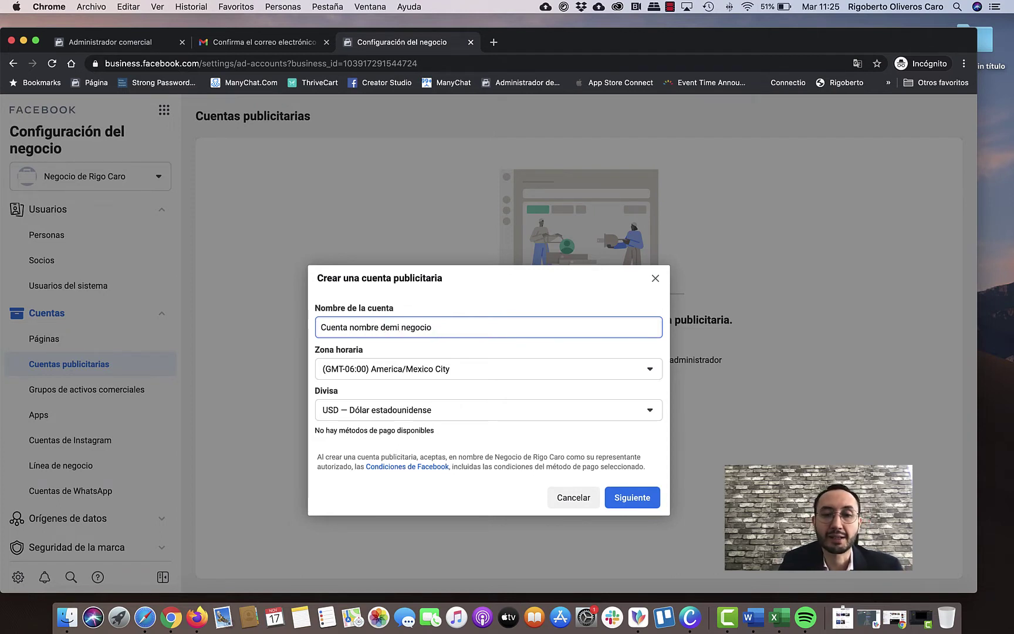
pyautogui.press('Right')
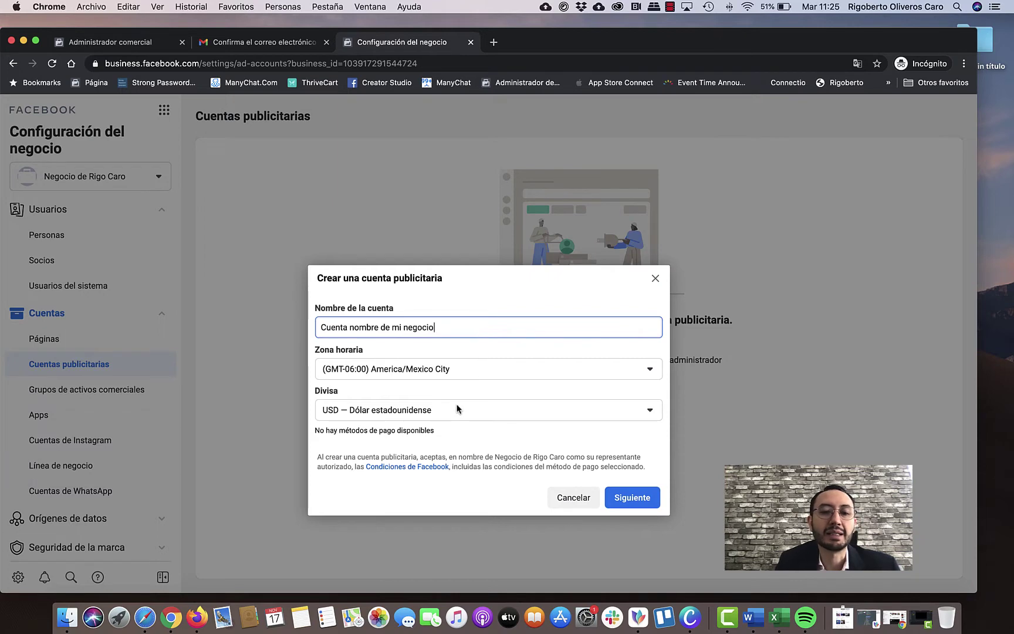
# Set the account currency to MXN — Peso mexicano and continue with Siguiente.
pyautogui.click(394, 415)
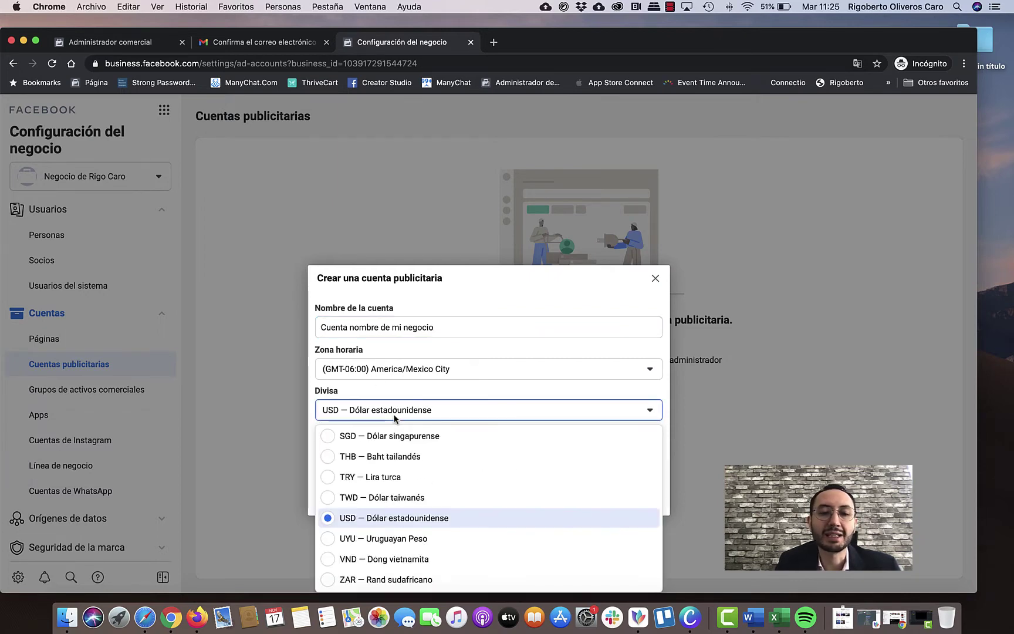
pyautogui.scroll(3, 443, 474)
pyautogui.scroll(5, 444, 474)
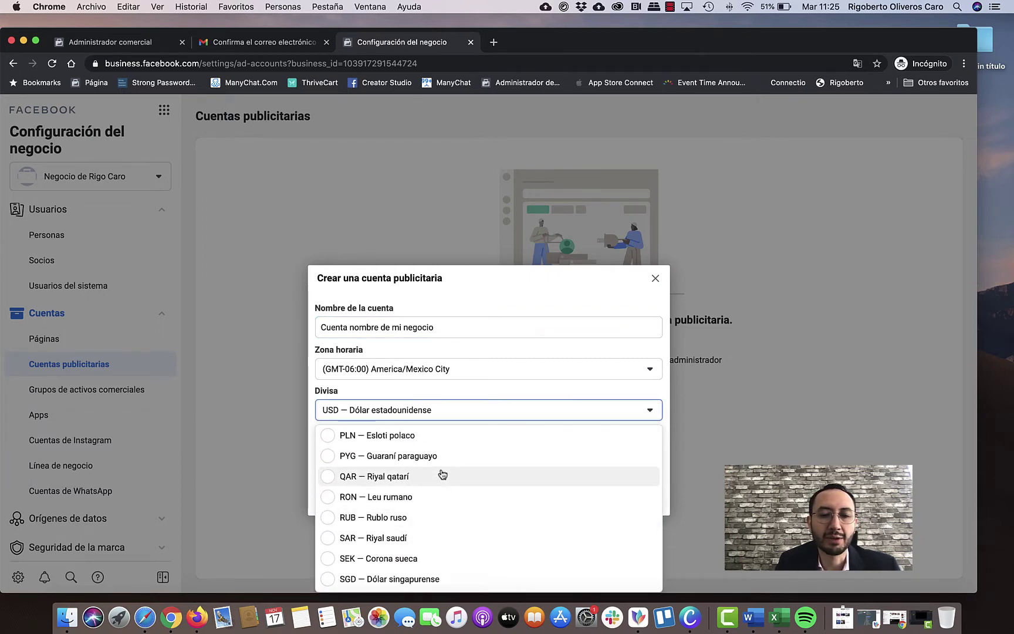
pyautogui.scroll(-3, 446, 480)
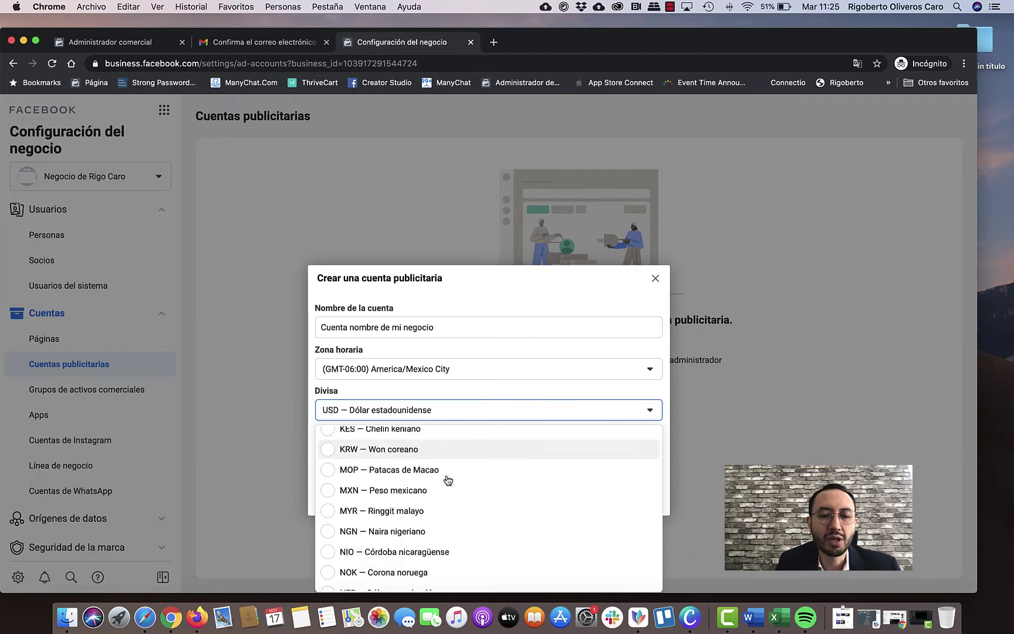
pyautogui.click(457, 450)
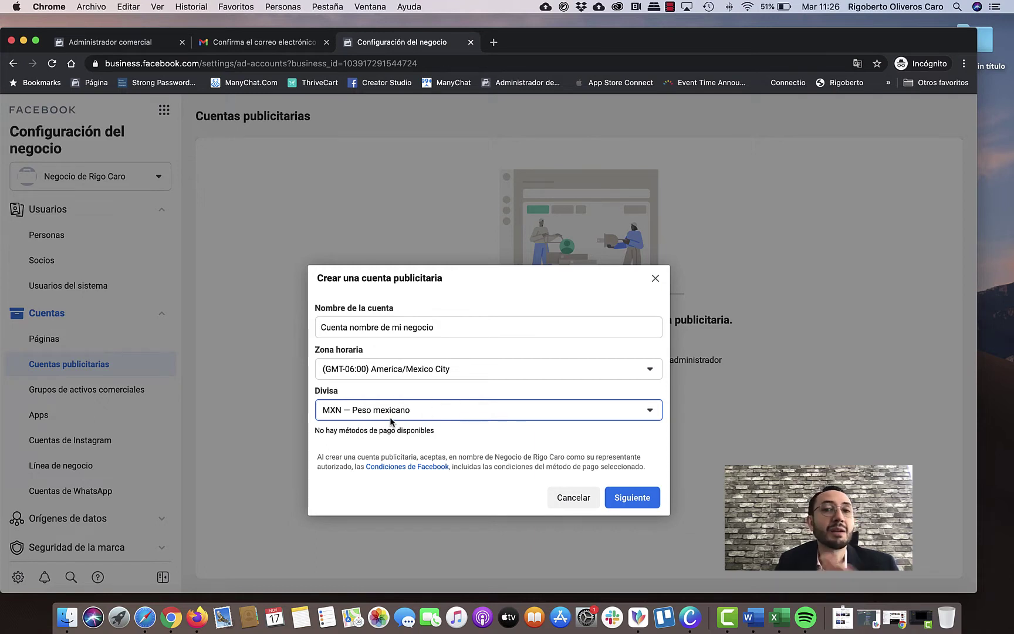
pyautogui.click(633, 498)
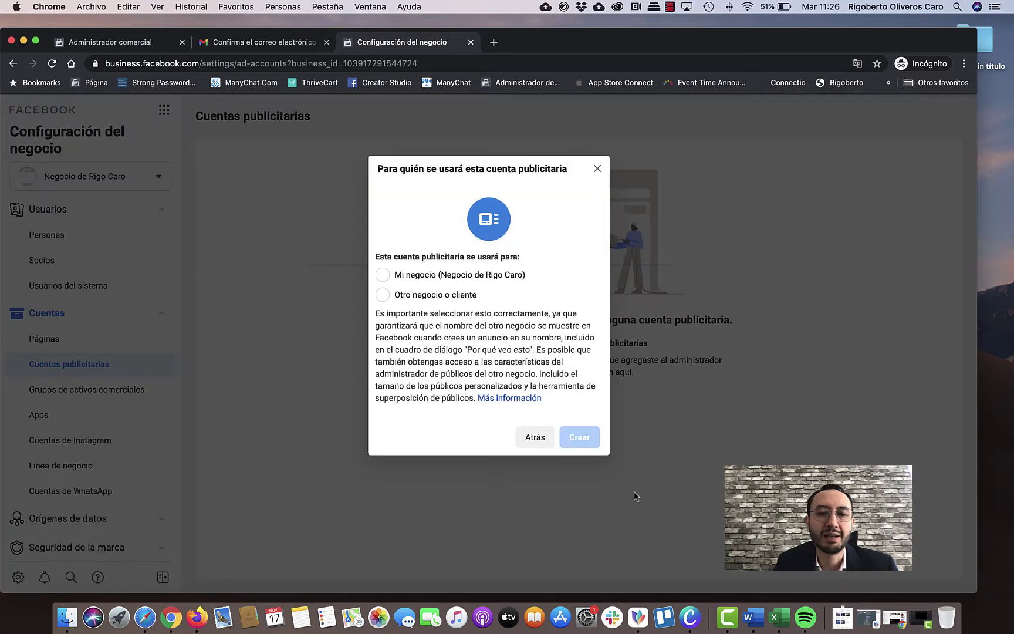
# Mark the ad account as used by Mi negocio and create it.
pyautogui.click(437, 277)
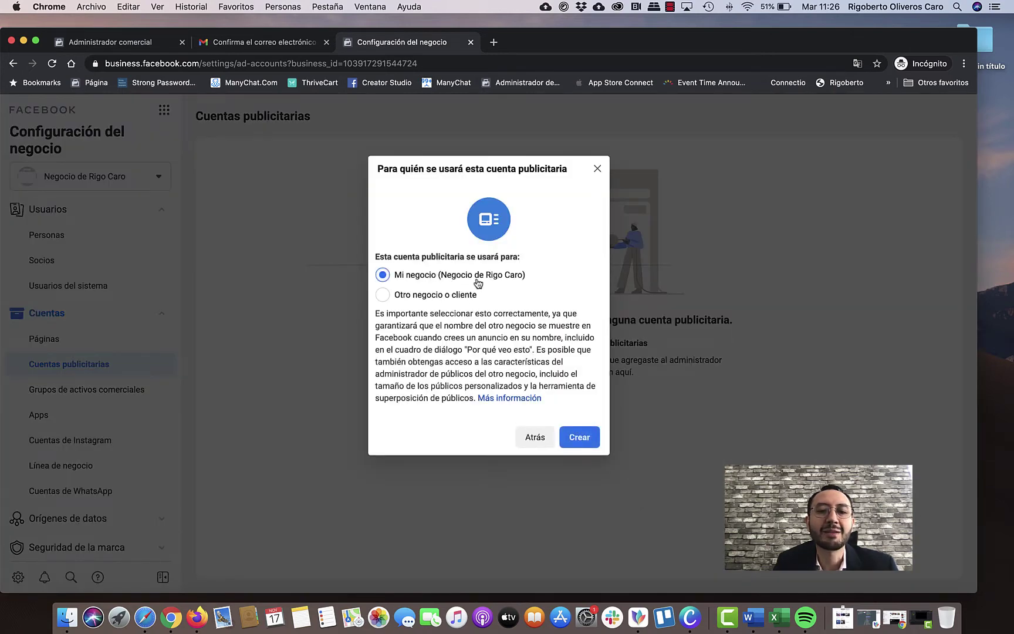
pyautogui.click(580, 434)
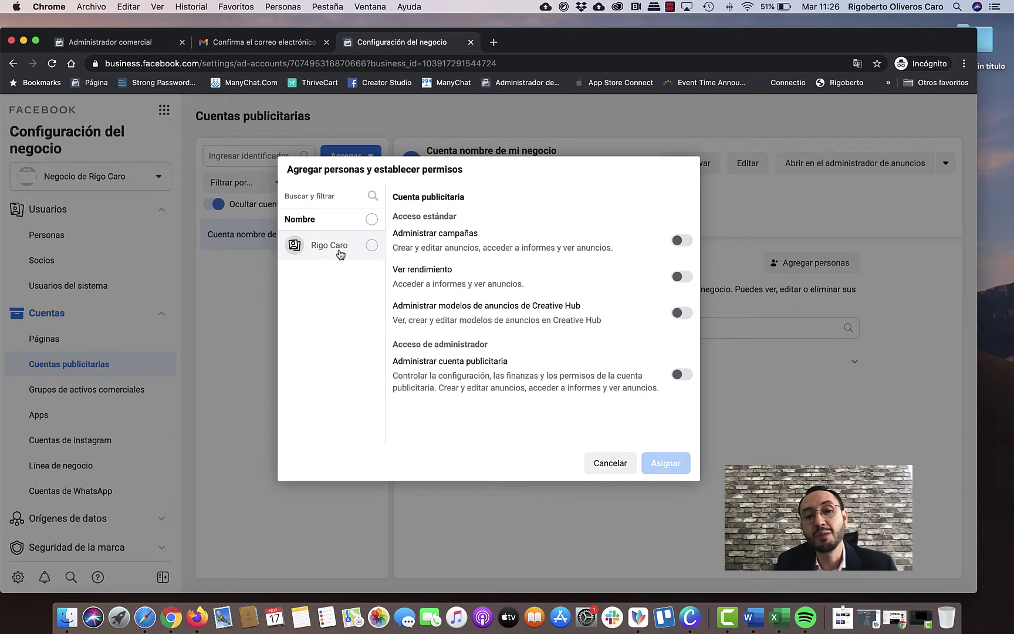
# Assign the business's user 'Administrar cuenta publicitaria' access and close the success dialog.
pyautogui.click(365, 252)
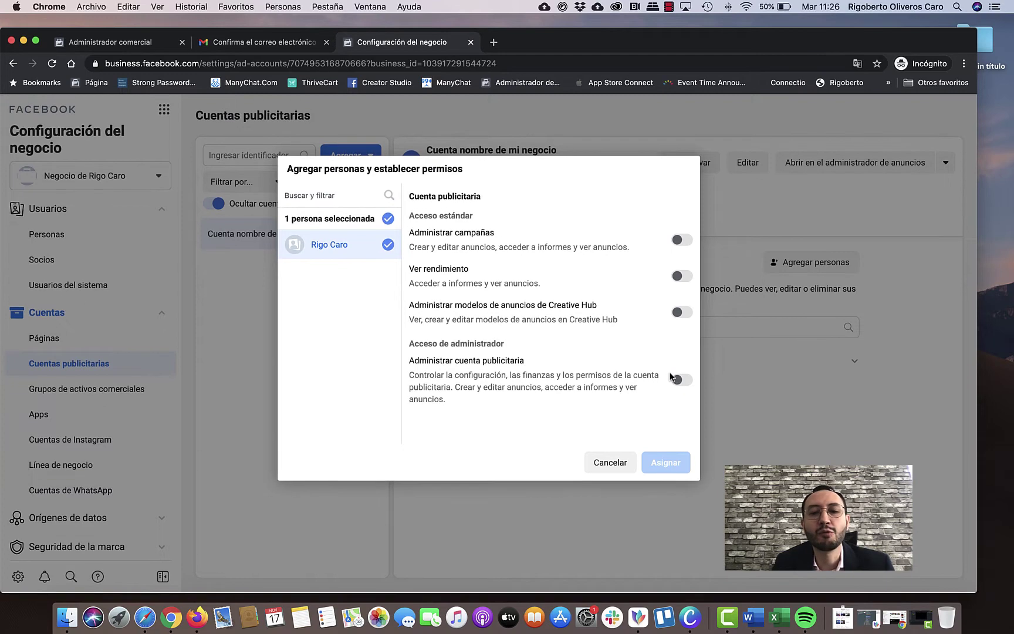
pyautogui.click(345, 254)
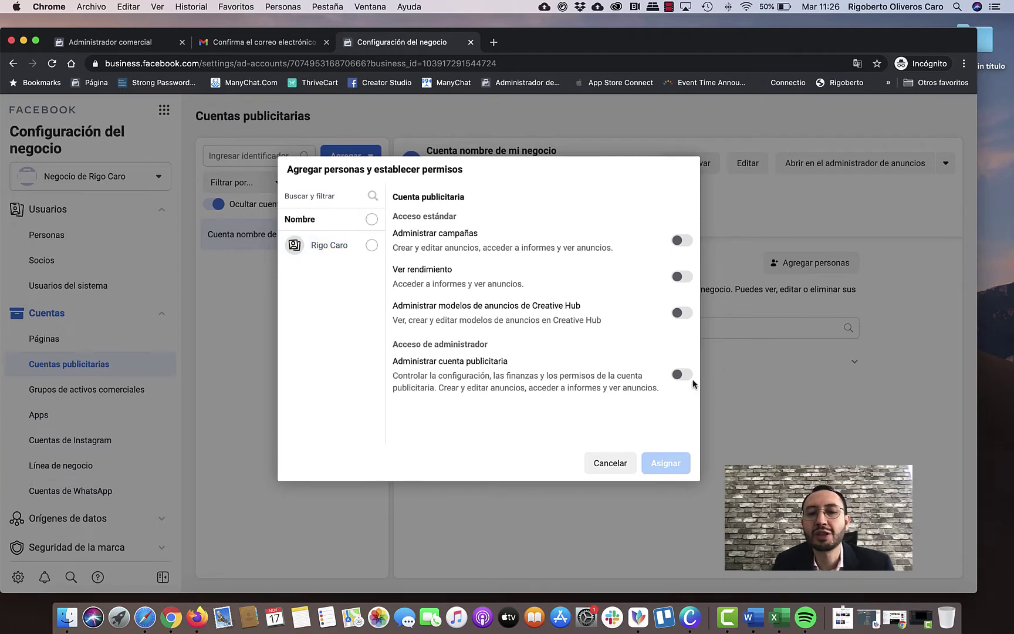
pyautogui.click(351, 249)
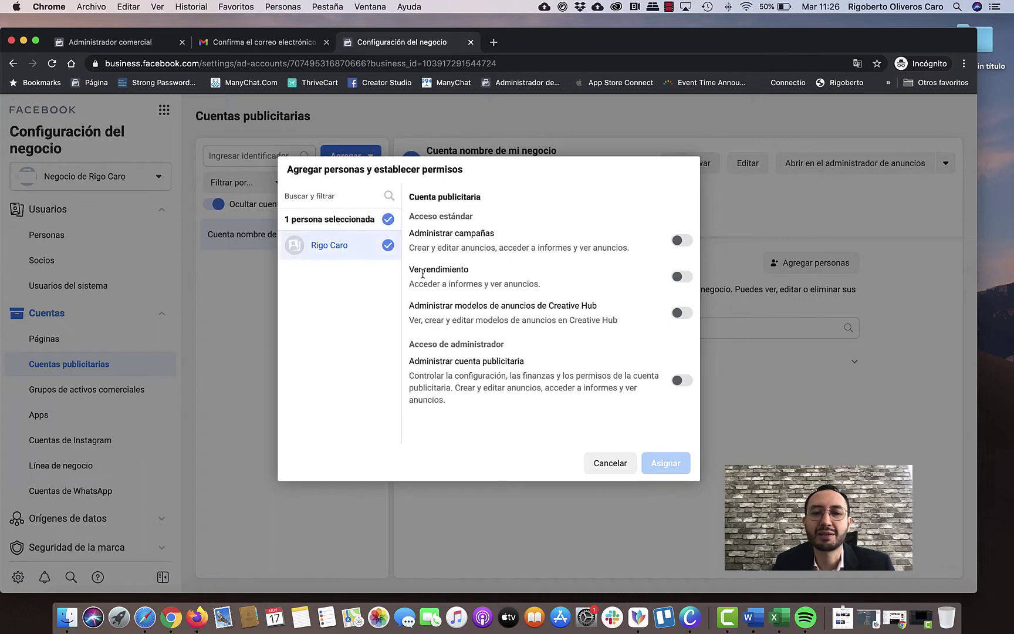
pyautogui.click(678, 381)
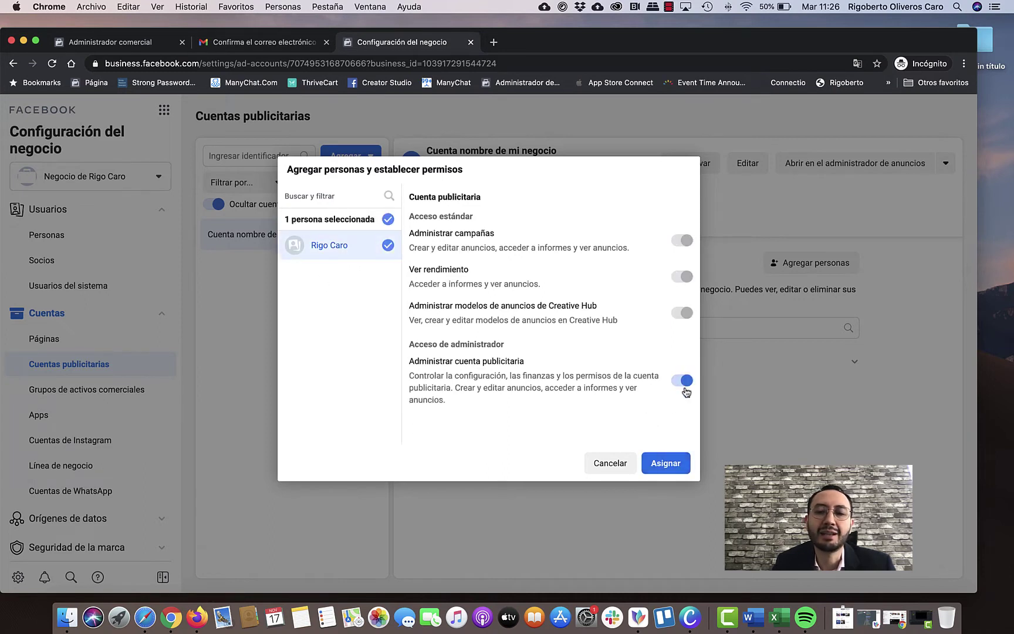
pyautogui.click(681, 461)
pyautogui.click(488, 287)
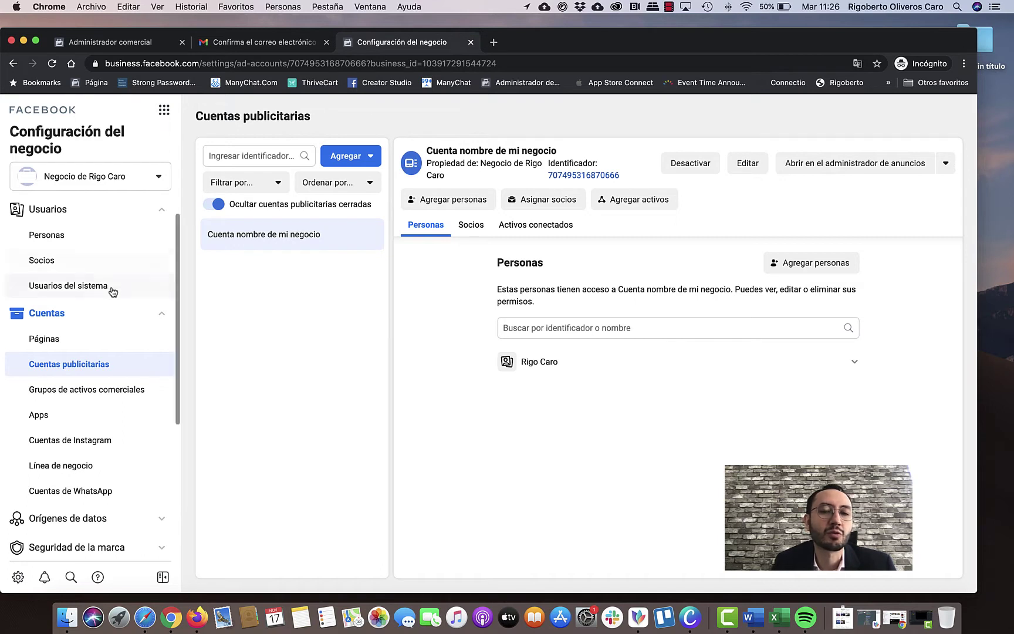
# Reopen Información del negocio and scroll down to the Mis datos section with the owner's details.
pyautogui.scroll(-5, 109, 290)
pyautogui.scroll(-1, 110, 298)
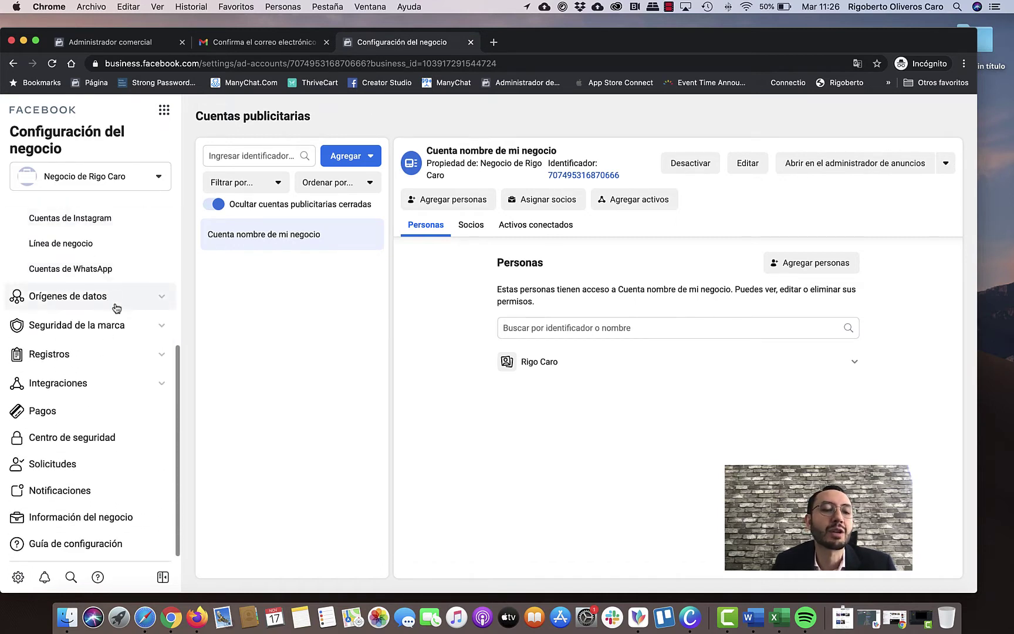
pyautogui.click(138, 522)
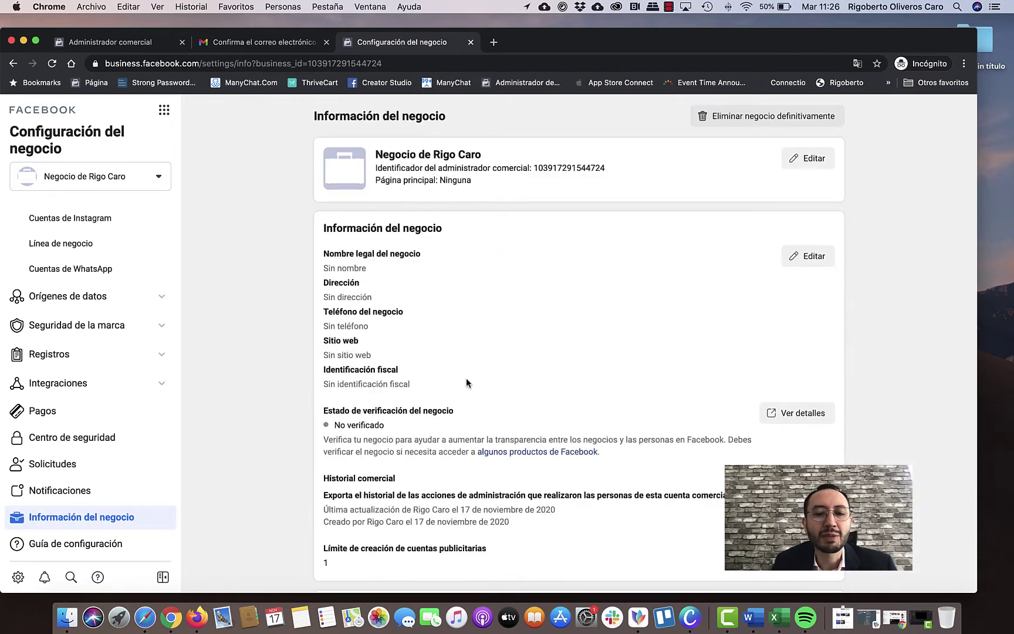
pyautogui.scroll(-5, 466, 380)
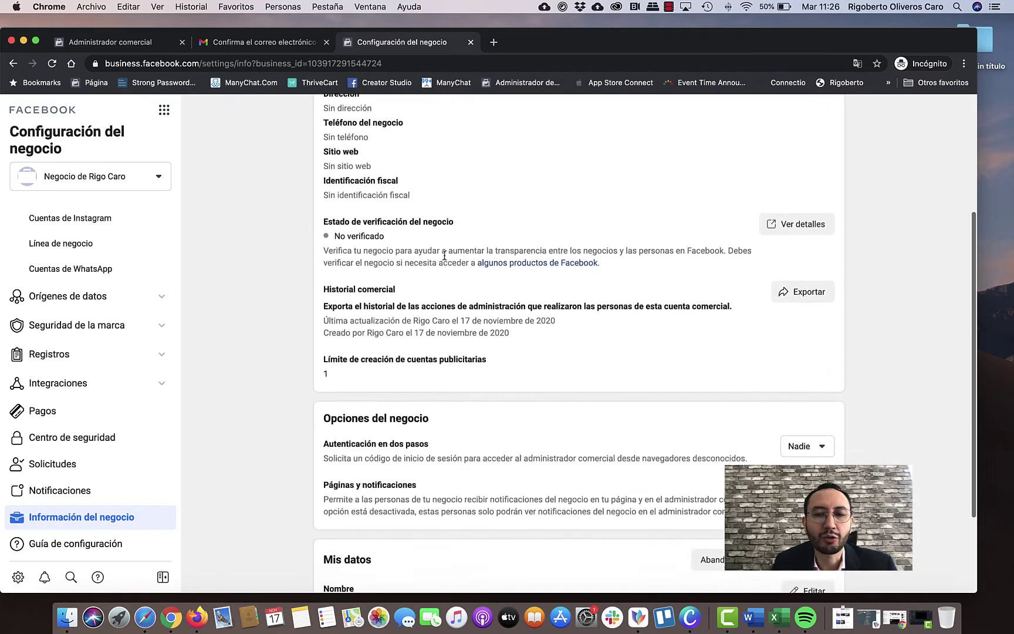
pyautogui.scroll(-2, 470, 253)
pyautogui.scroll(-1, 481, 251)
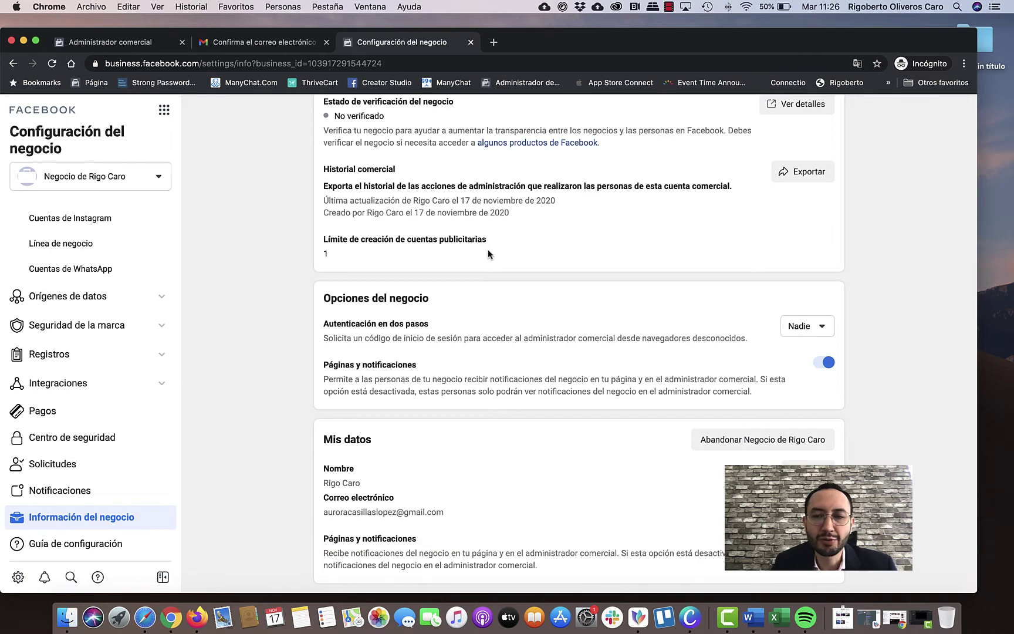
pyautogui.scroll(-1, 496, 313)
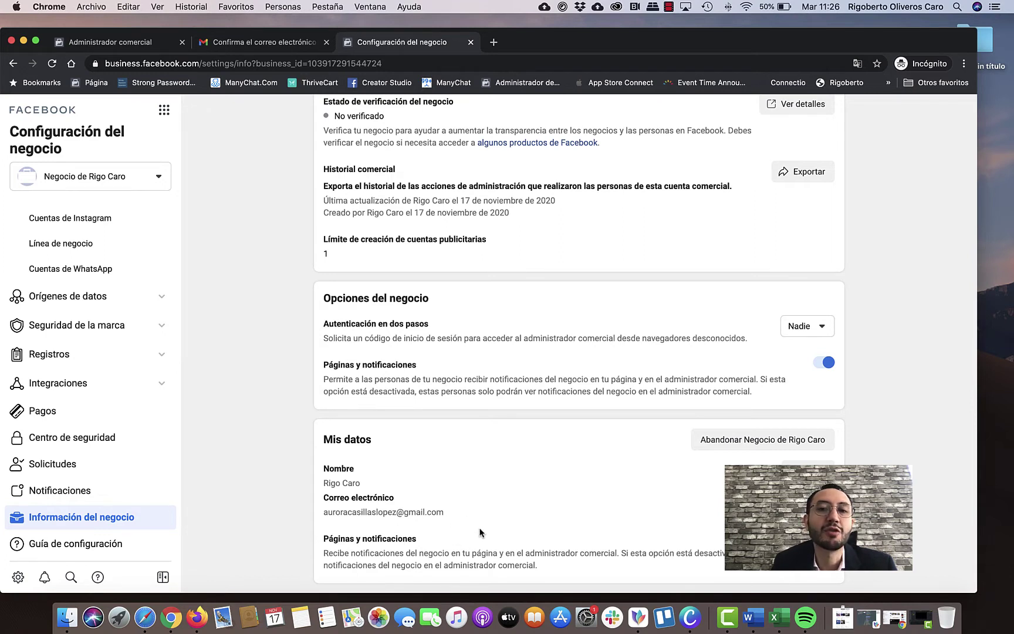
pyautogui.click(275, 42)
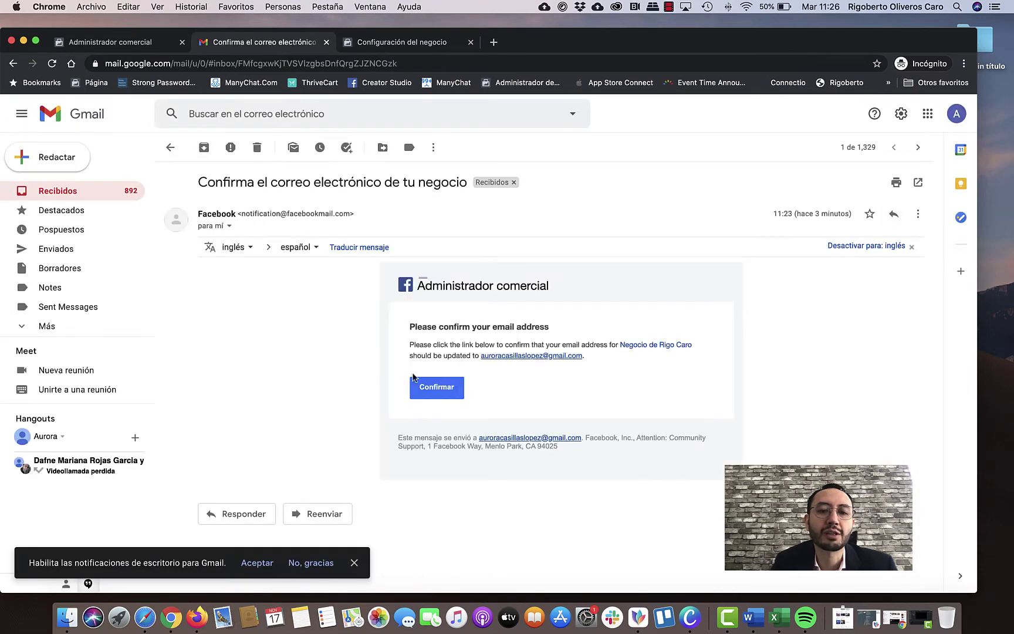
pyautogui.click(411, 42)
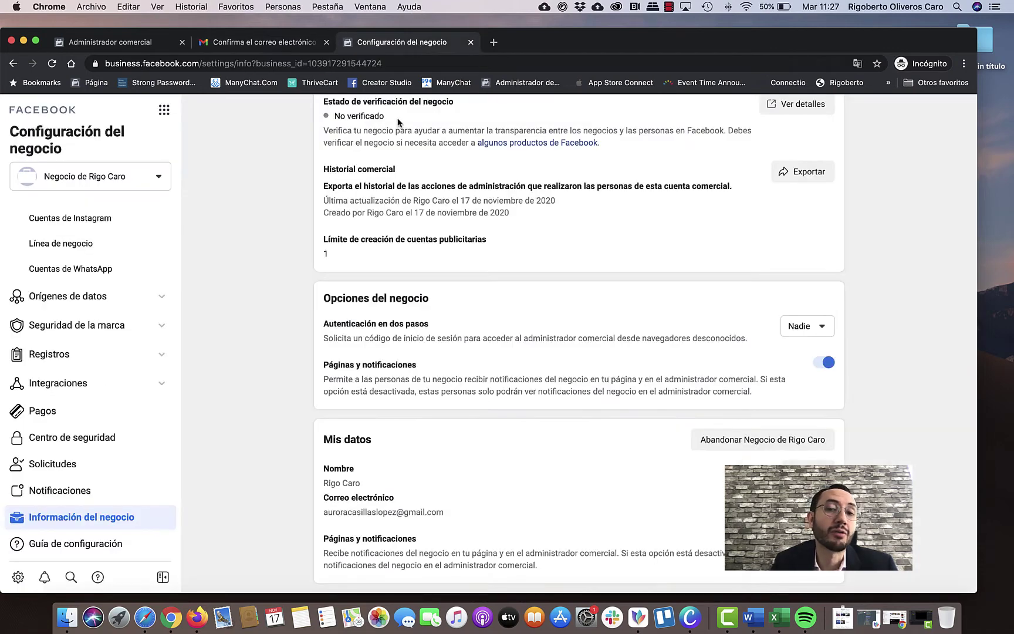
# Open the business tools menu listing Accesos directos such as Administrador de anuncios, Facturación and Creative Hub.
pyautogui.scroll(5, 417, 336)
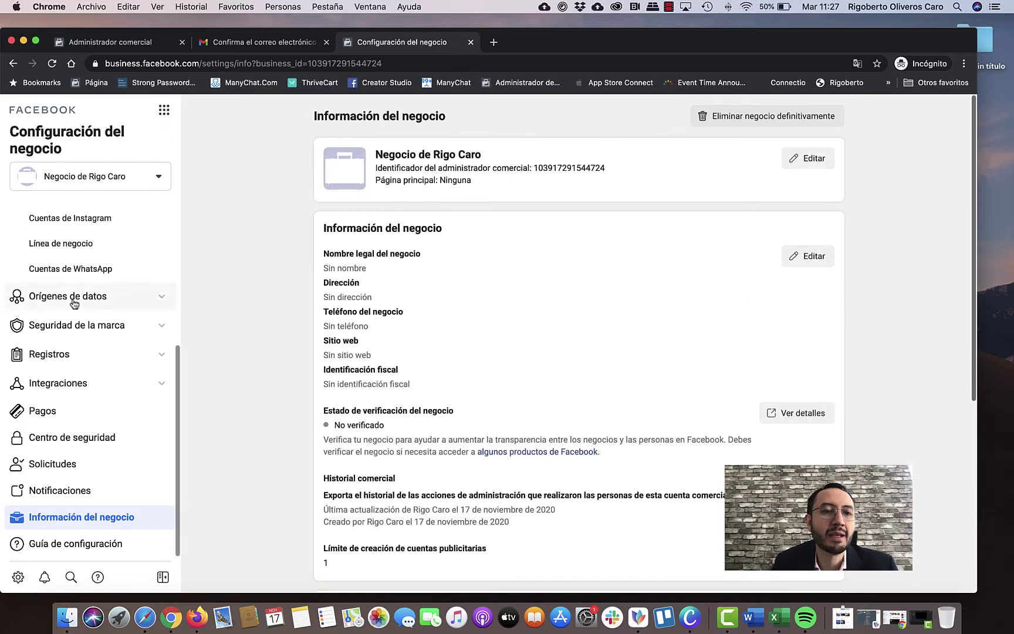
pyautogui.scroll(4, 100, 299)
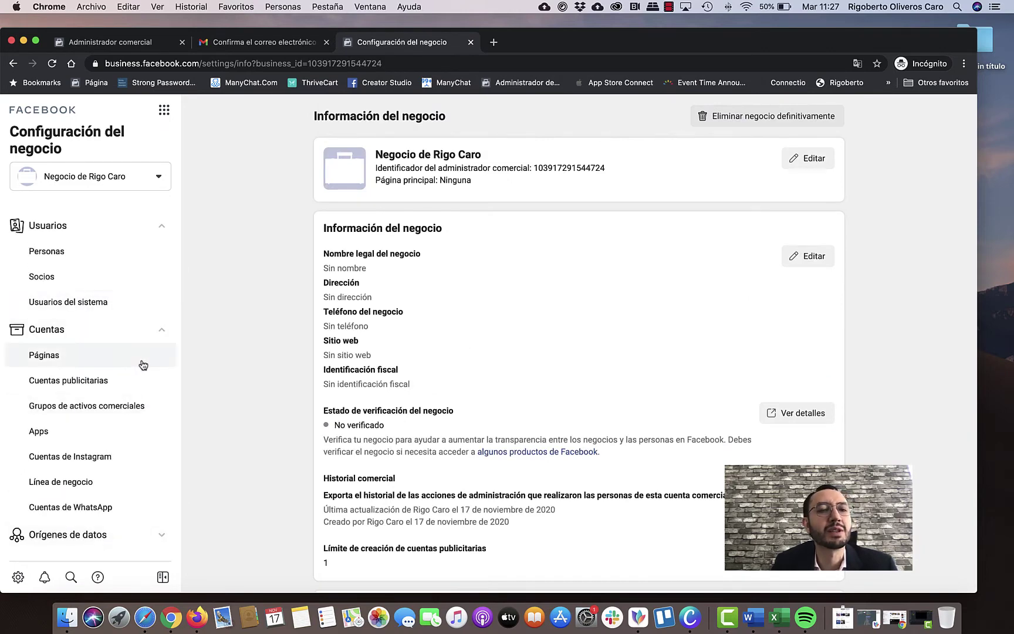
pyautogui.scroll(-1, 140, 217)
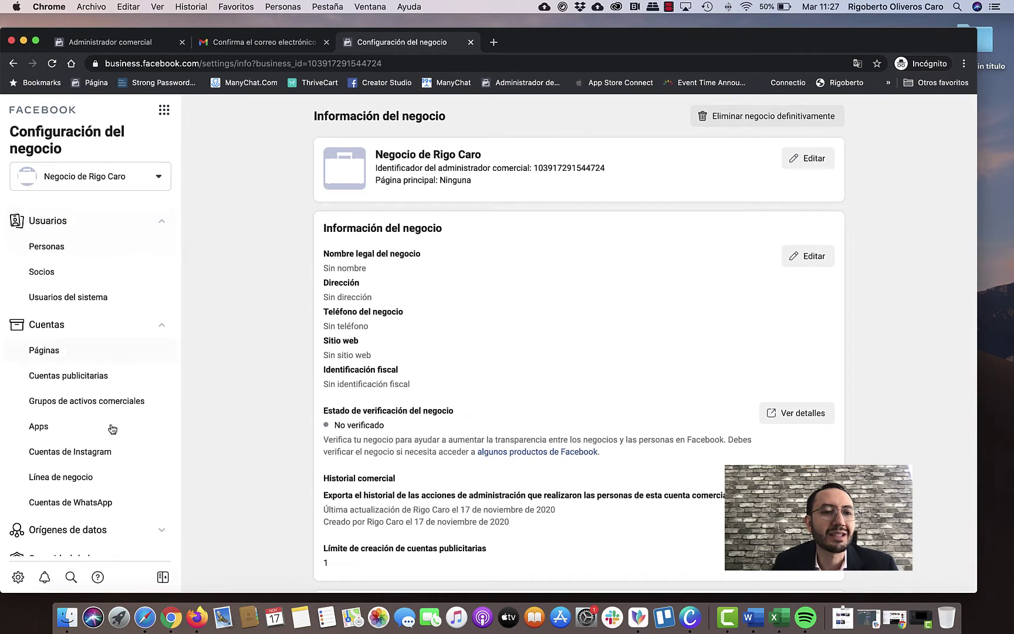
pyautogui.click(164, 110)
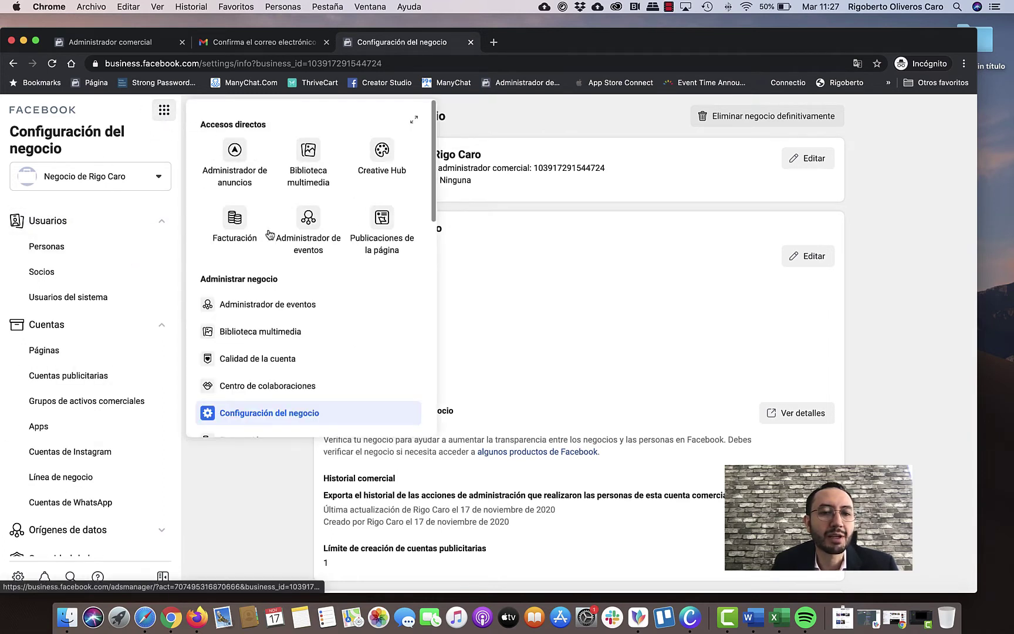
# Open Configuración del negocio on the Personas page, showing one administrator with 'Cuenta nombre de mi negocio'.
pyautogui.scroll(-10, 293, 251)
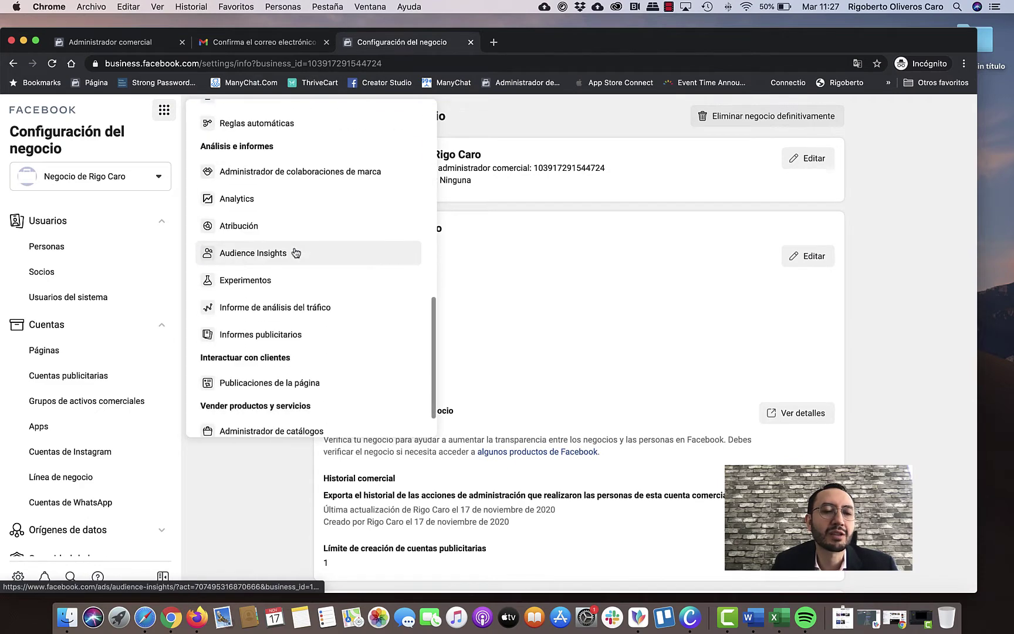
pyautogui.scroll(-2, 296, 252)
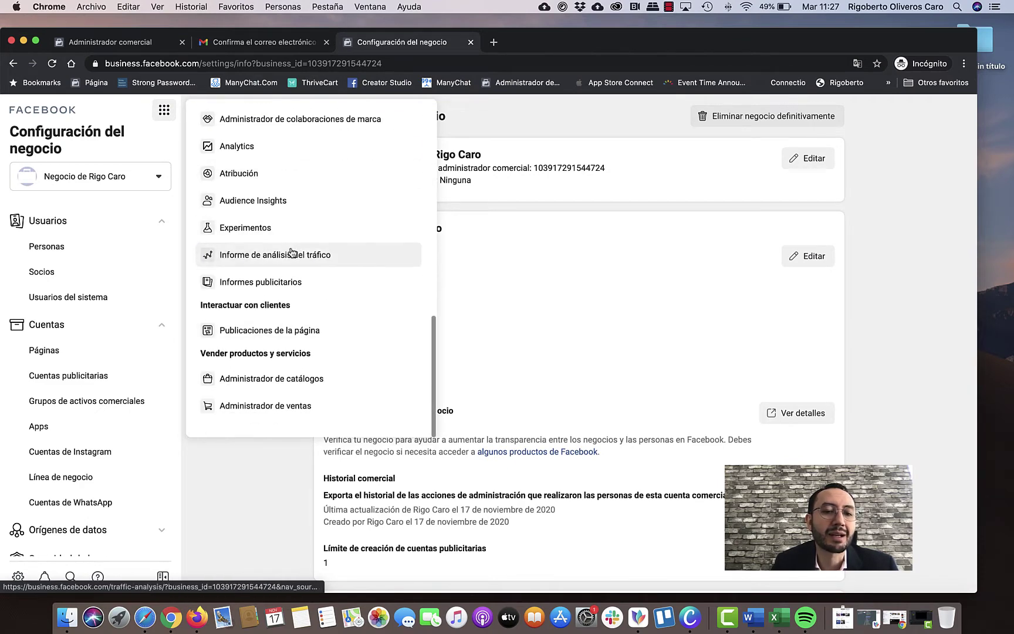
pyautogui.scroll(12, 290, 255)
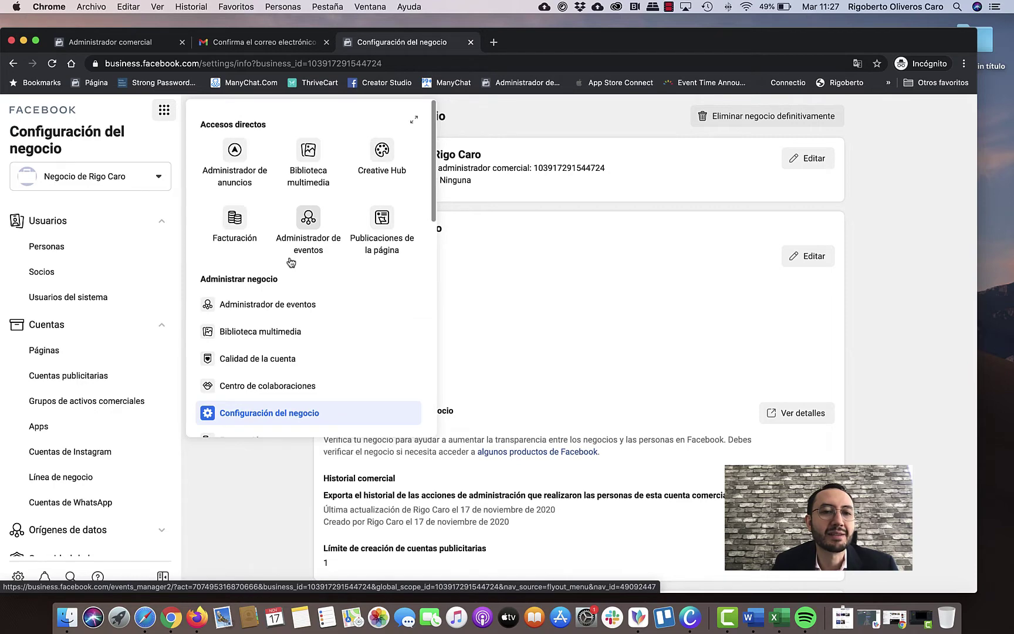
pyautogui.scroll(-2, 363, 291)
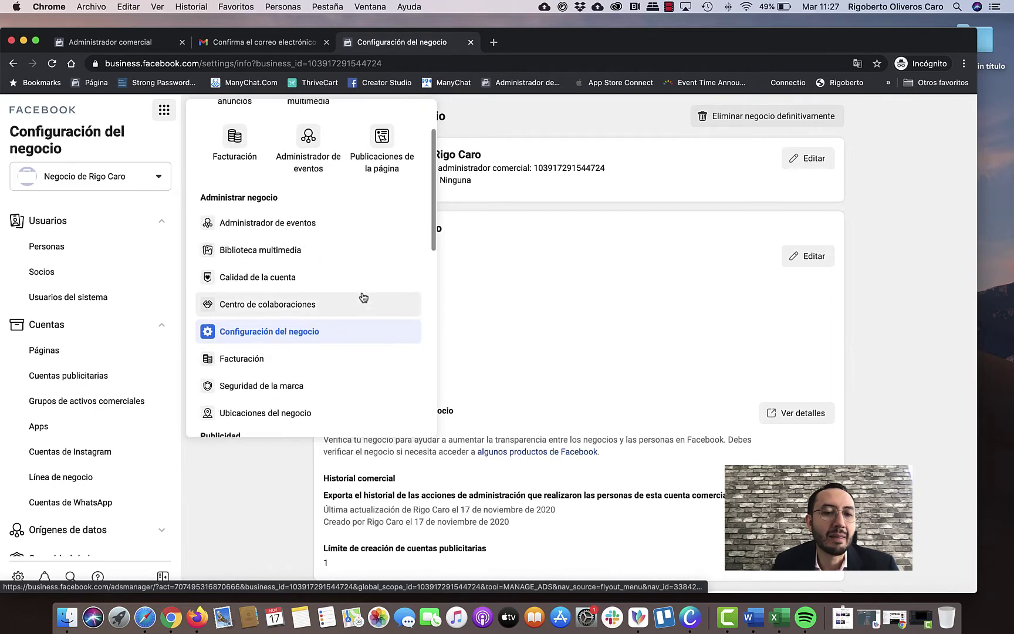
pyautogui.click(327, 338)
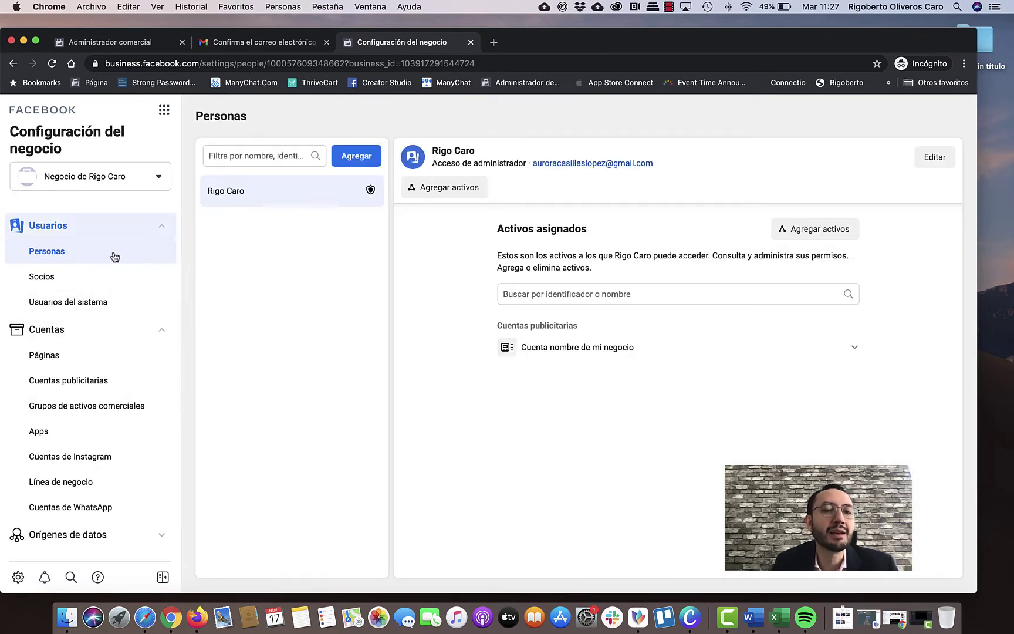
pyautogui.click(359, 156)
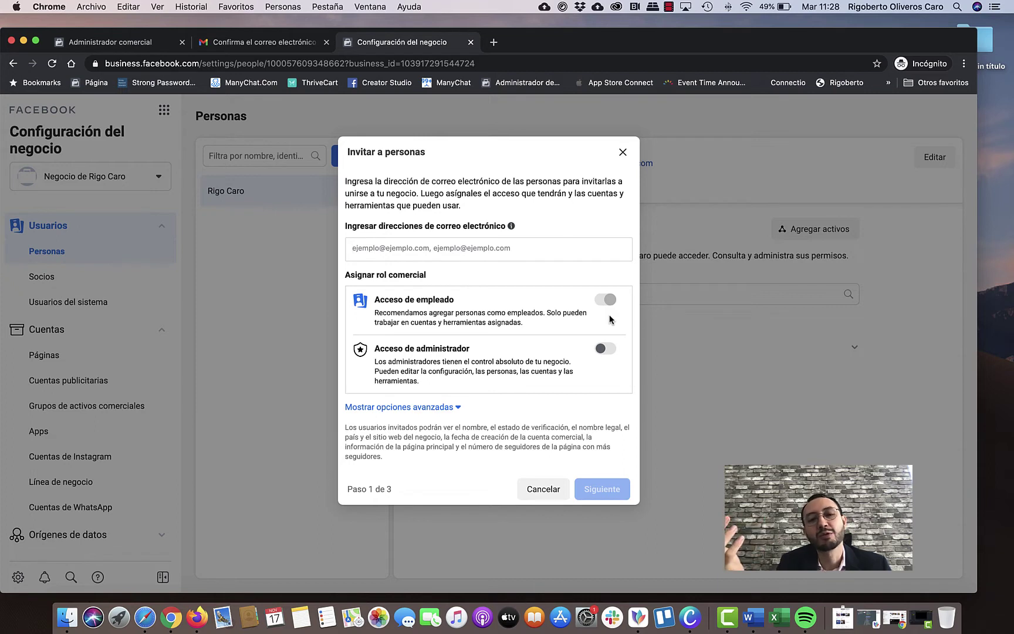
pyautogui.click(405, 250)
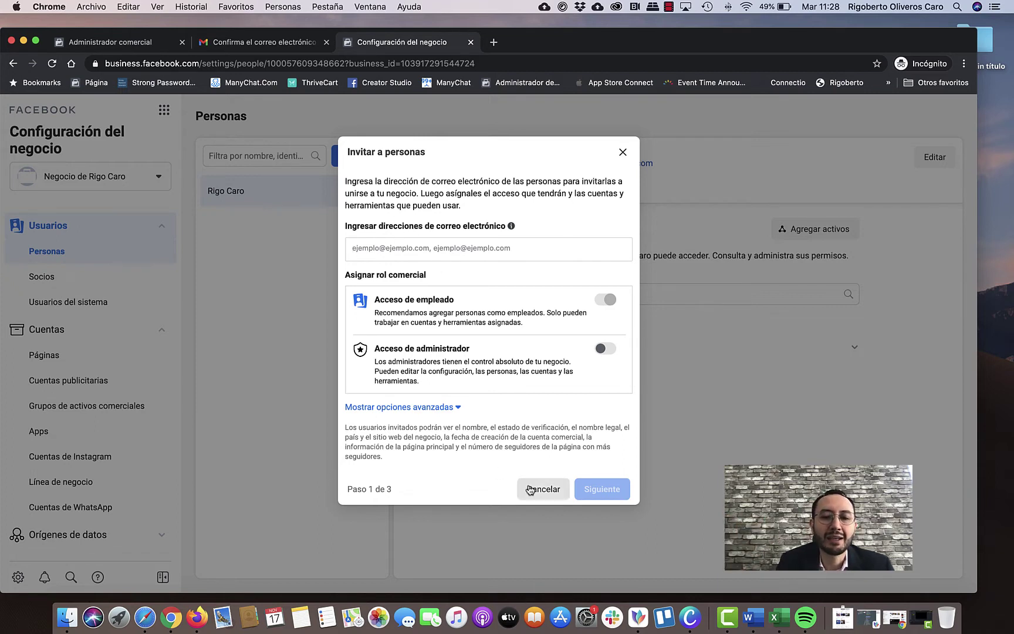
pyautogui.click(531, 489)
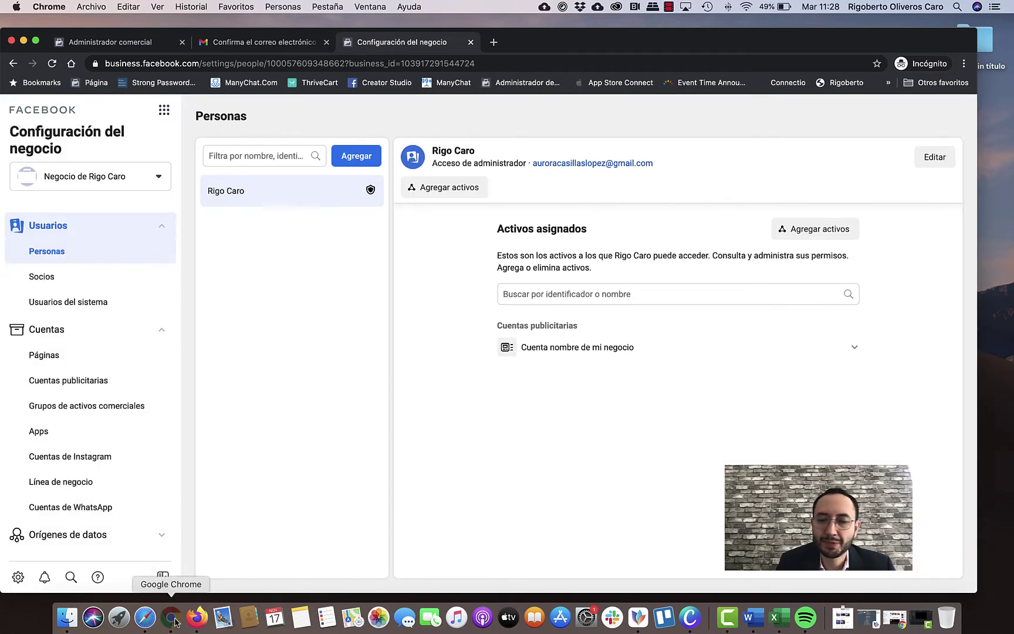
# In the other Chrome window, load business.facebook.com and open the El Cubo Creativo business.
pyautogui.click(887, 621)
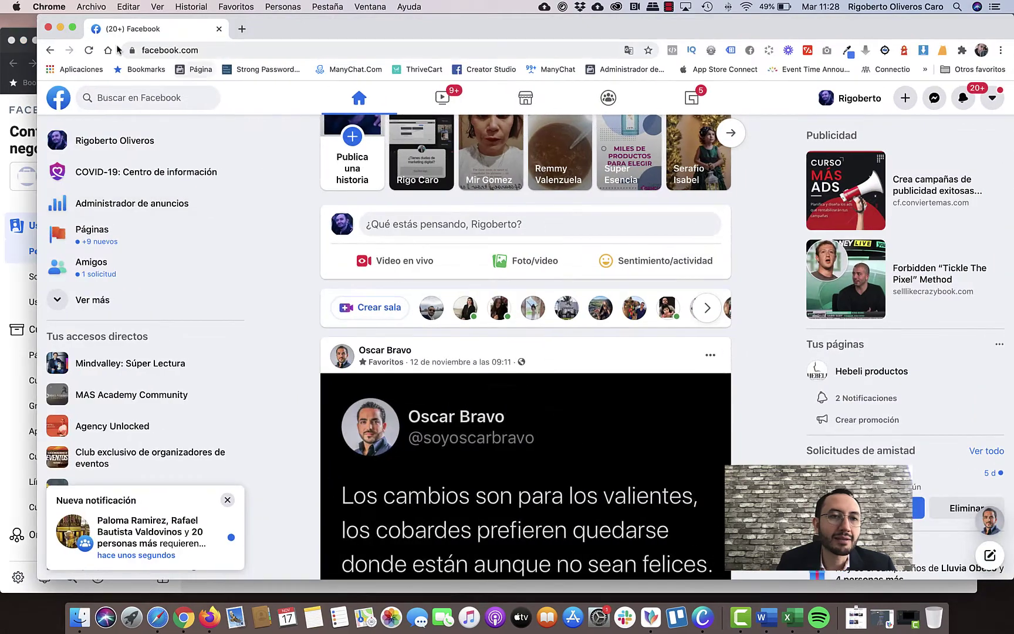
pyautogui.click(172, 51)
pyautogui.write('b')
pyautogui.press('Return')
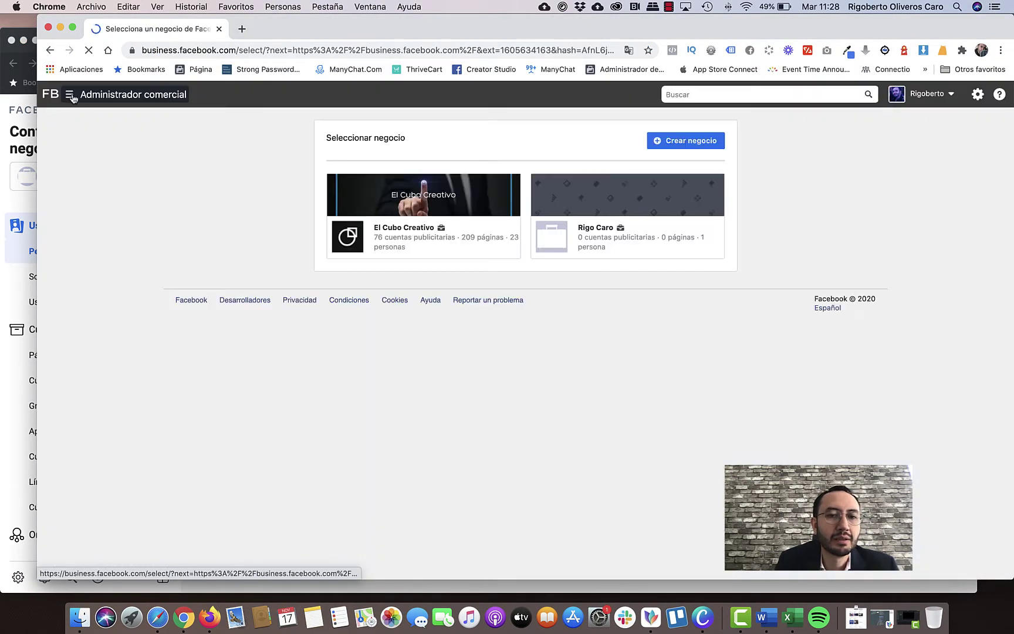
pyautogui.click(390, 233)
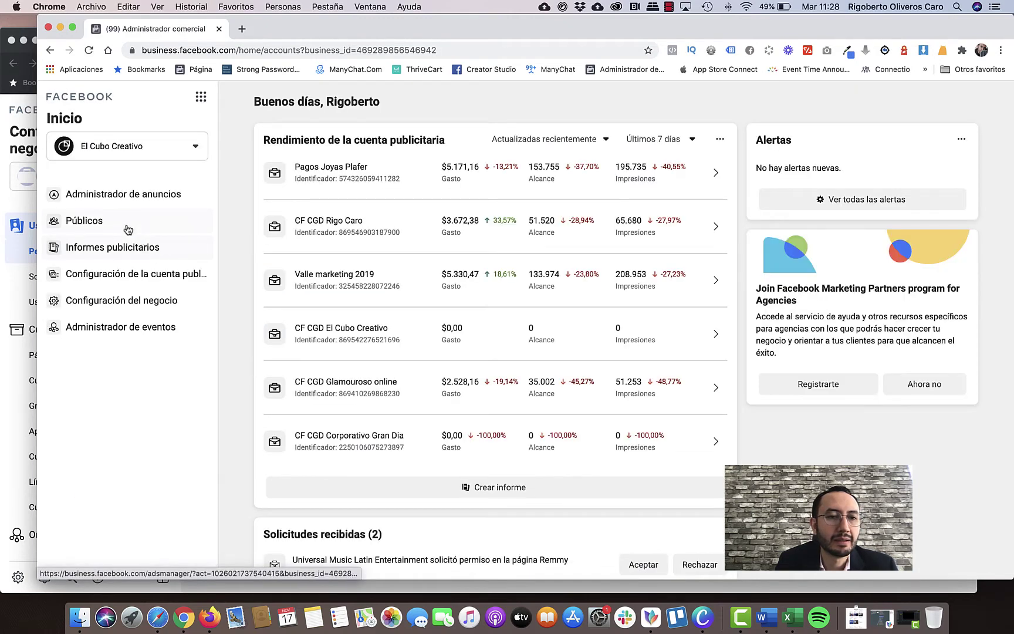
# Review El Cubo Creativo's People list in Configuración del negocio, then minimize that window.
pyautogui.click(198, 98)
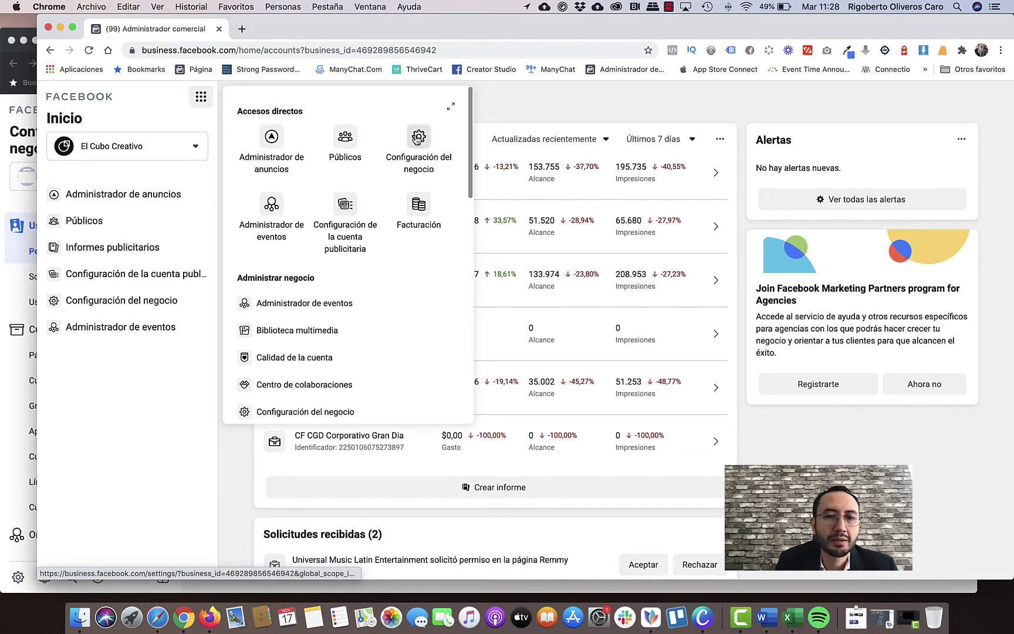
pyautogui.click(414, 143)
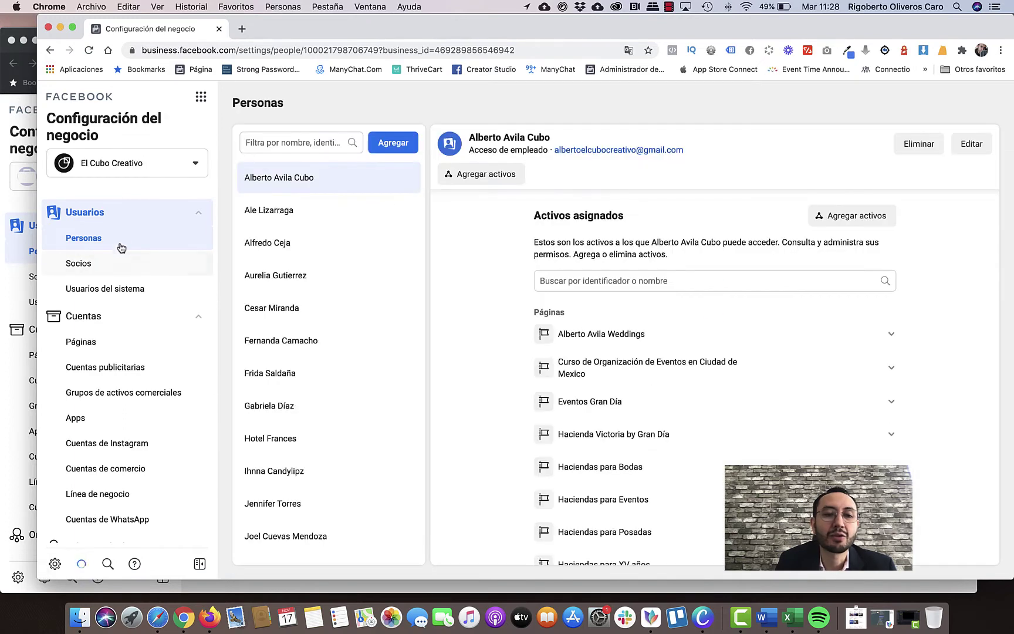
pyautogui.scroll(-5, 358, 342)
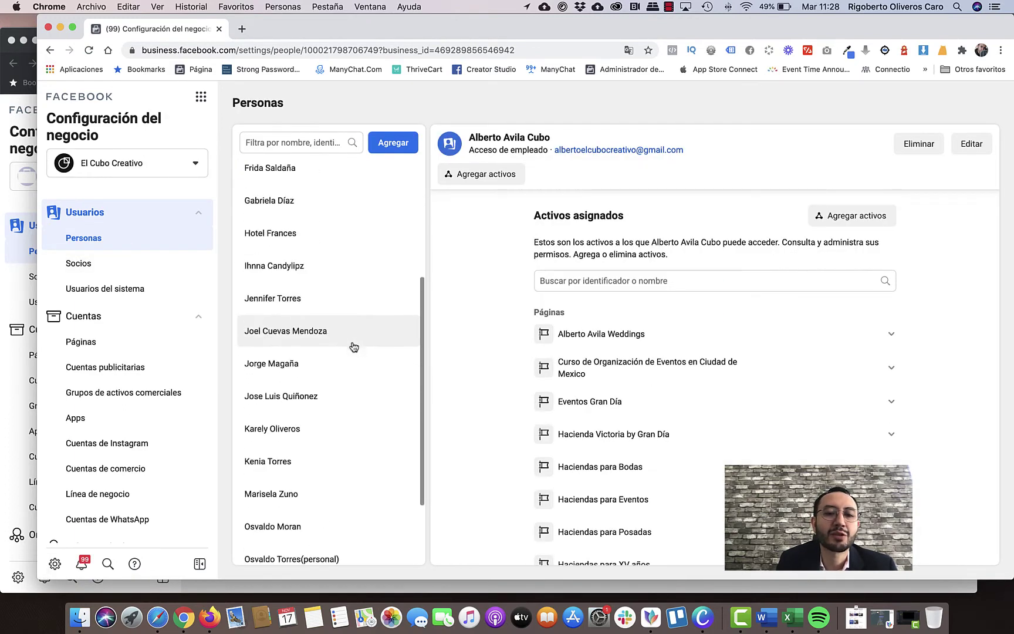
pyautogui.scroll(5, 352, 347)
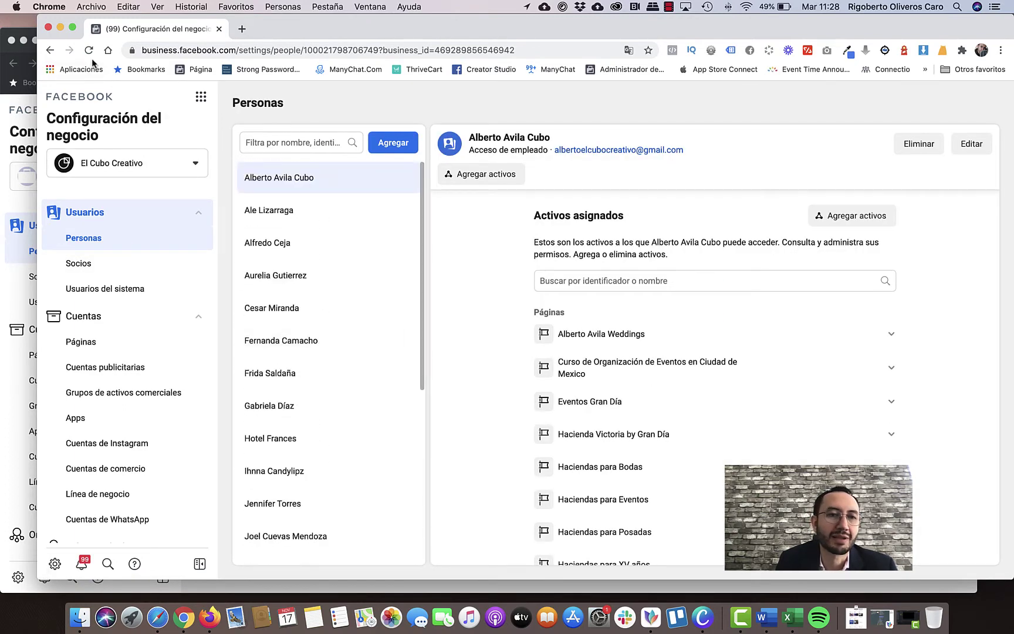
pyautogui.scroll(-3, 709, 320)
pyautogui.scroll(-3, 713, 331)
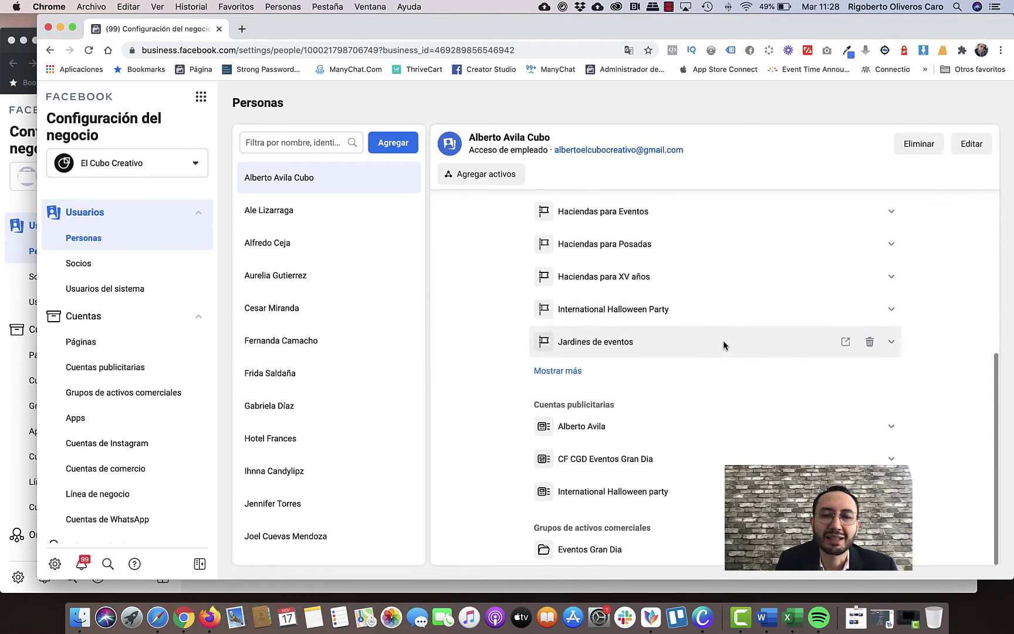
pyautogui.scroll(6, 708, 314)
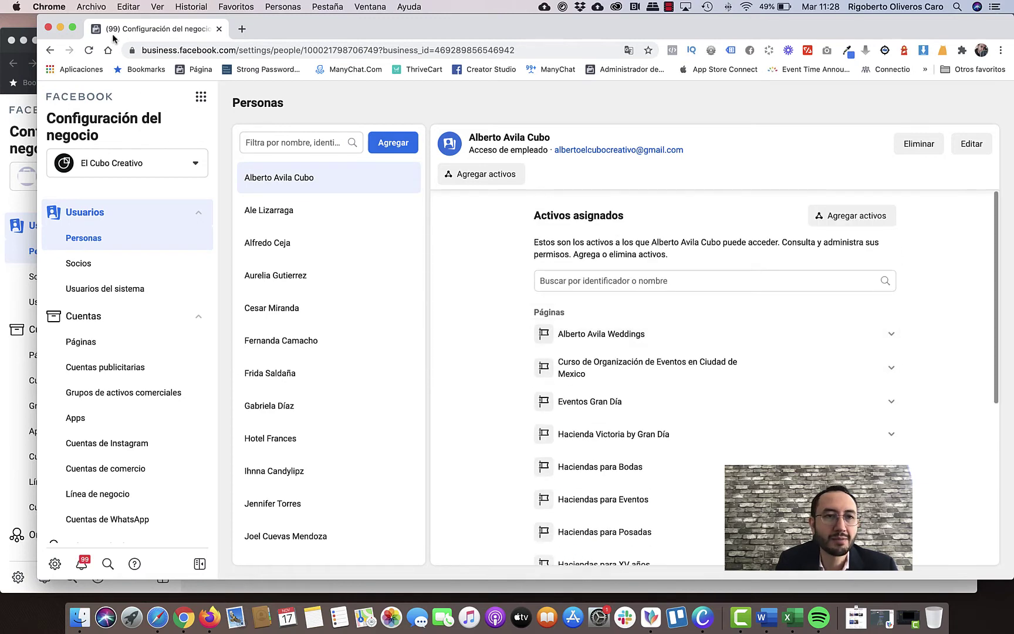
pyautogui.click(60, 31)
# Check the empty Socios list, cancel adding a partner, and open Información del negocio.
pyautogui.click(126, 277)
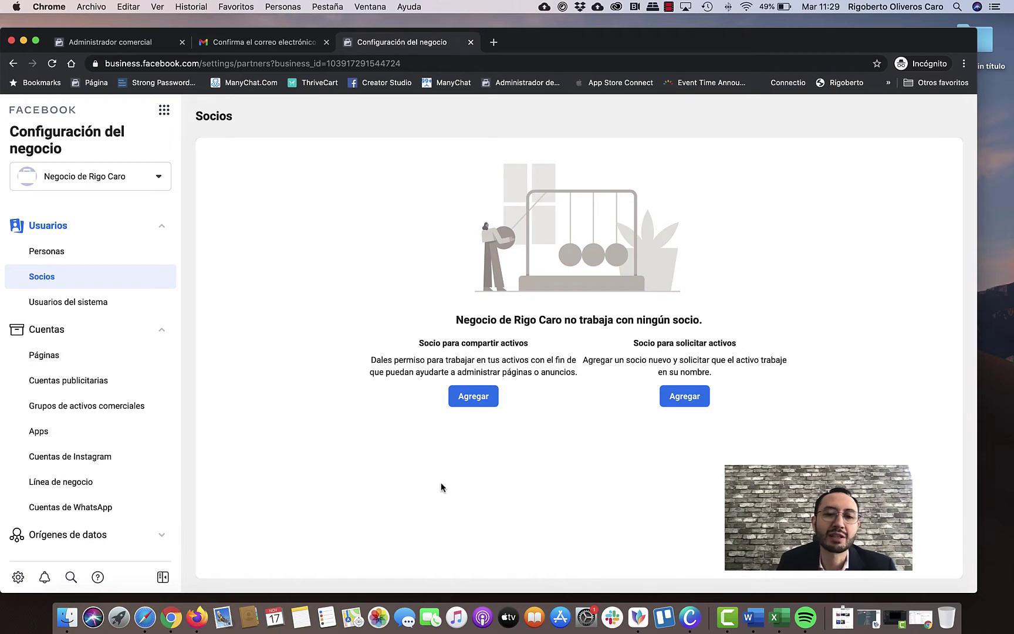
pyautogui.click(491, 399)
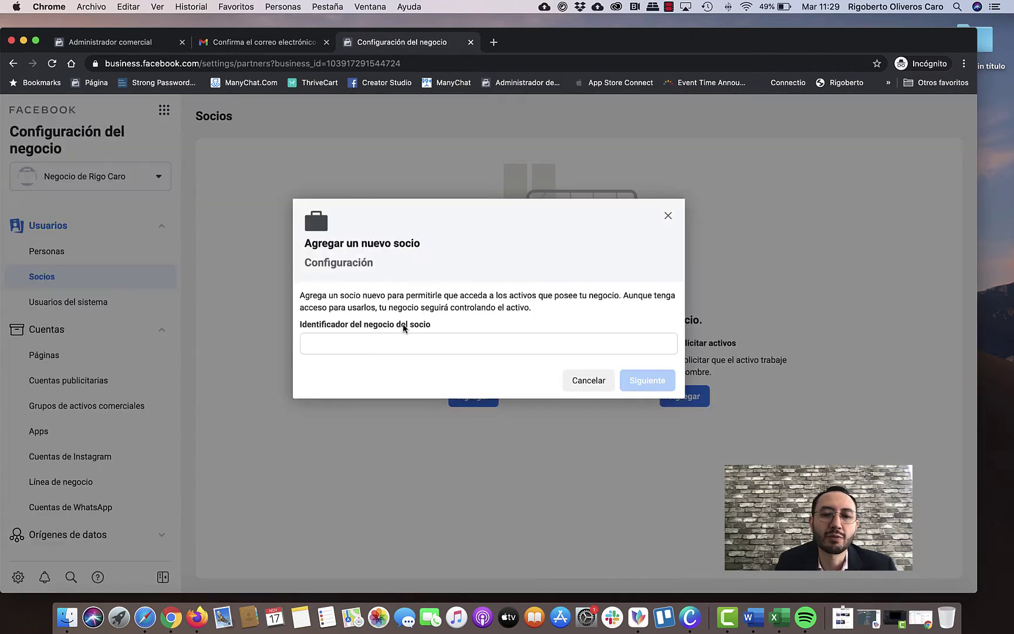
pyautogui.click(411, 342)
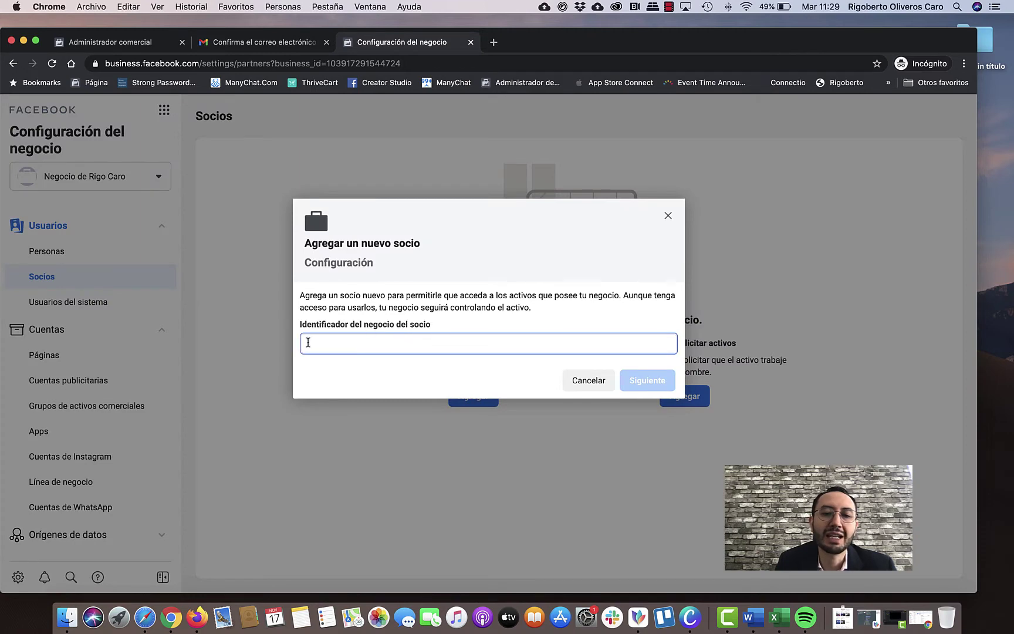
pyautogui.click(596, 388)
pyautogui.scroll(-5, 135, 272)
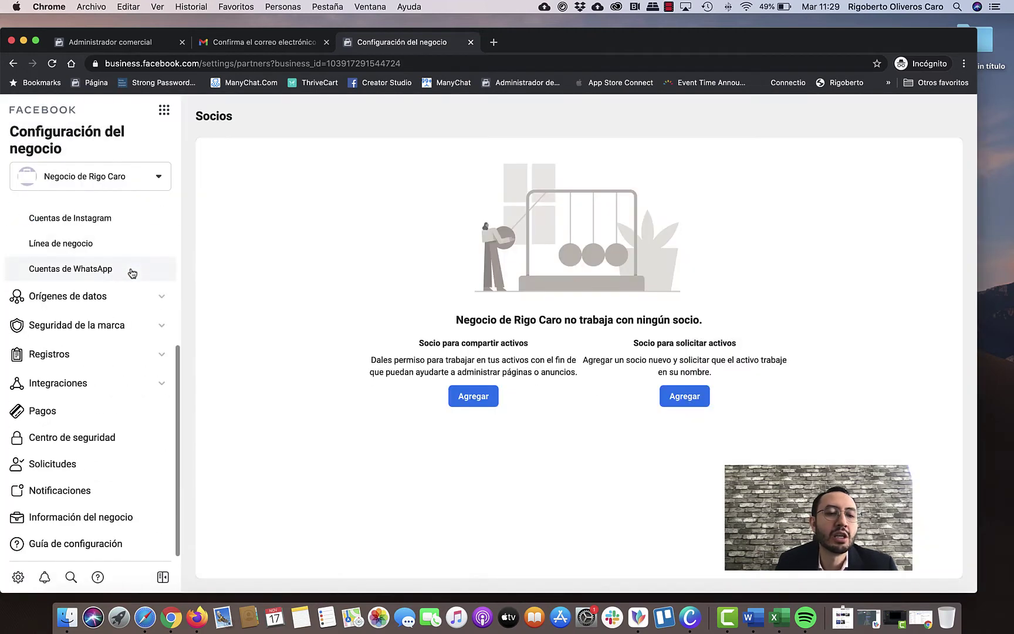
pyautogui.click(127, 517)
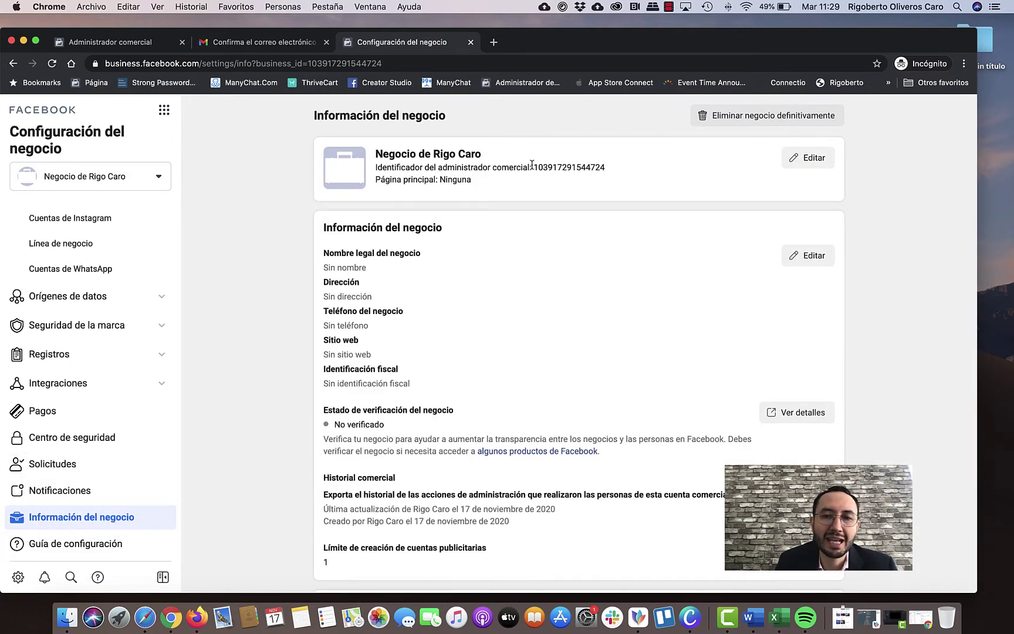
# Select the business ID, revisit Socios, then open the Páginas section under Cuentas.
pyautogui.moveTo(535, 166); pyautogui.dragTo(623, 169)
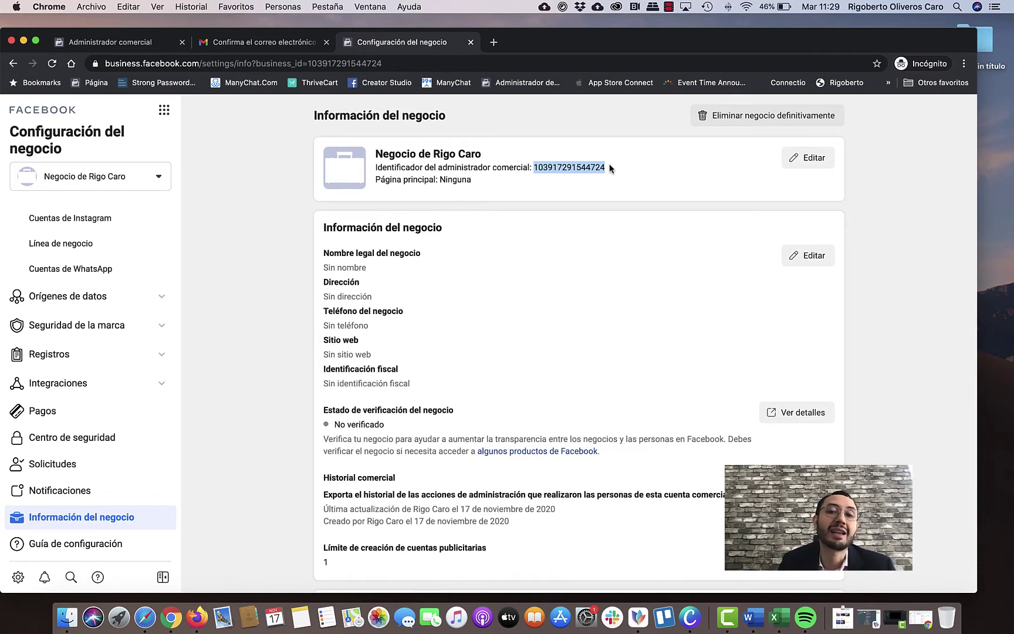
pyautogui.scroll(5, 97, 253)
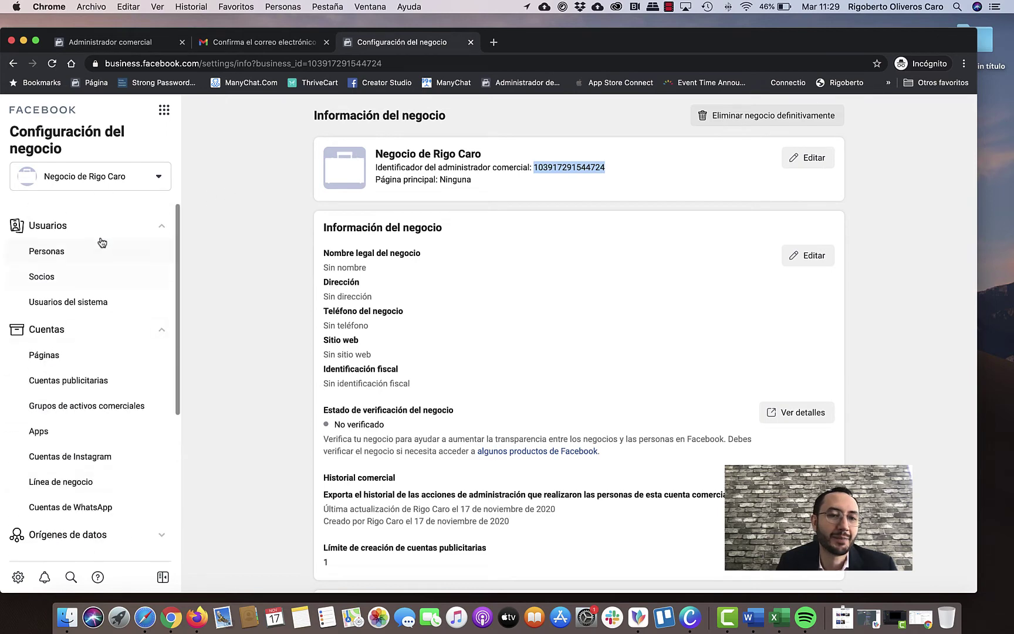
pyautogui.click(102, 284)
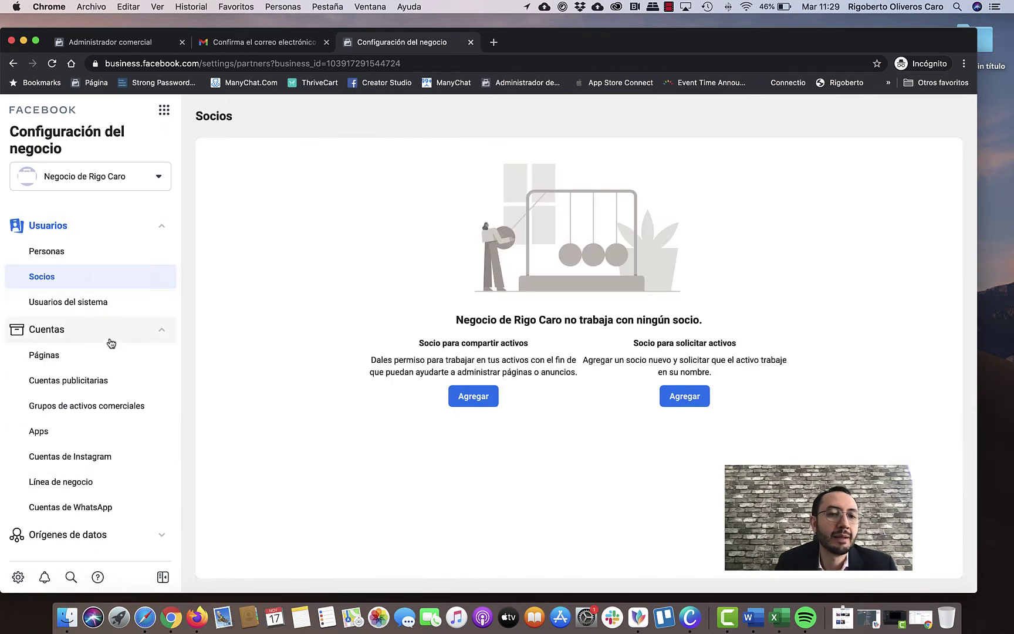
pyautogui.scroll(-1, 116, 337)
pyautogui.click(121, 343)
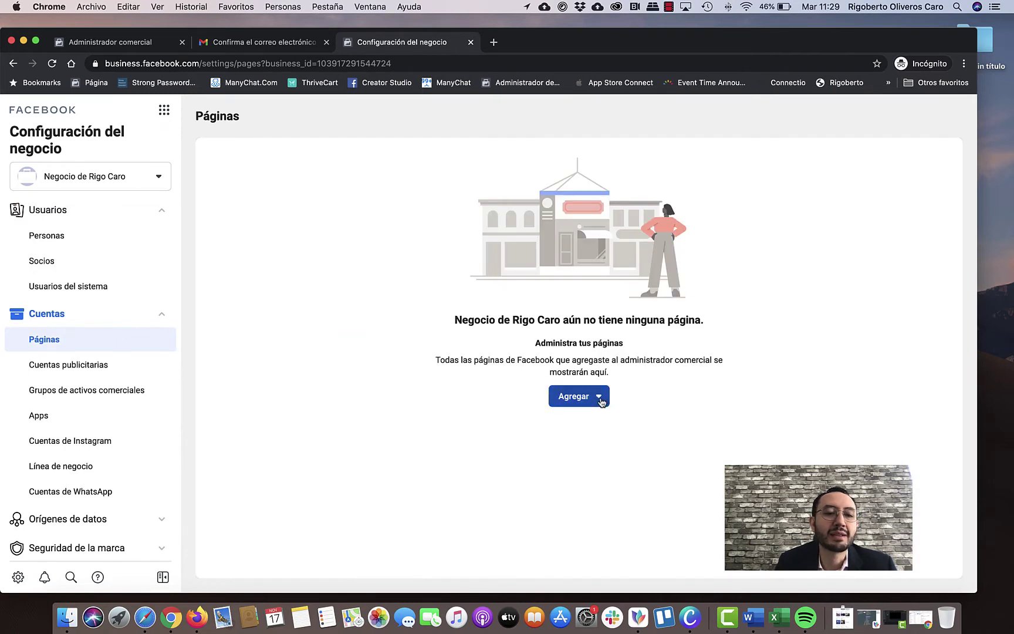
# Open the Agregar dropdown on the empty Páginas view.
pyautogui.click(601, 403)
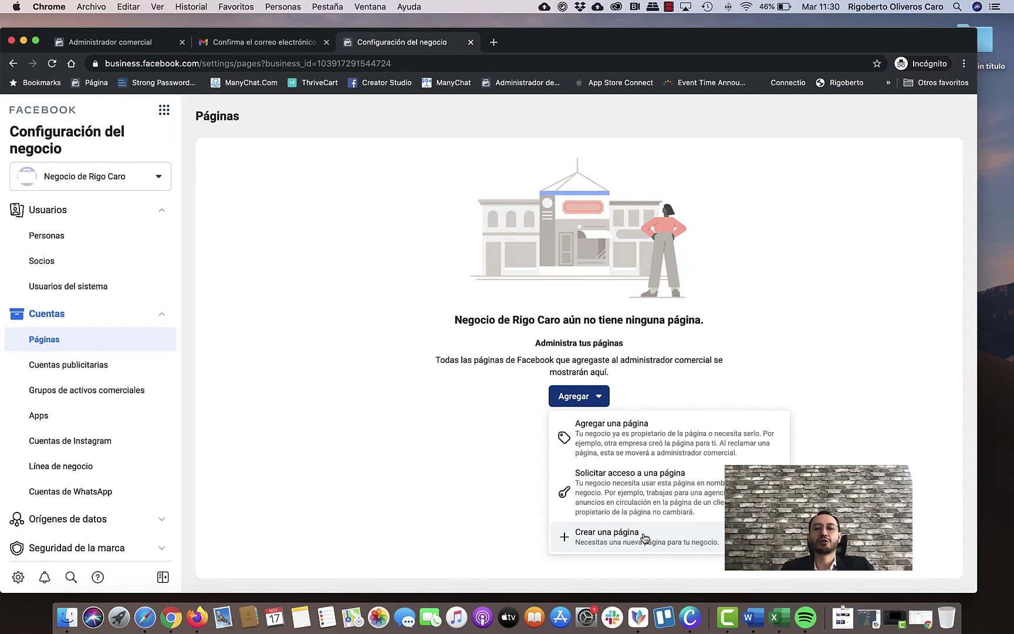
pyautogui.click(641, 433)
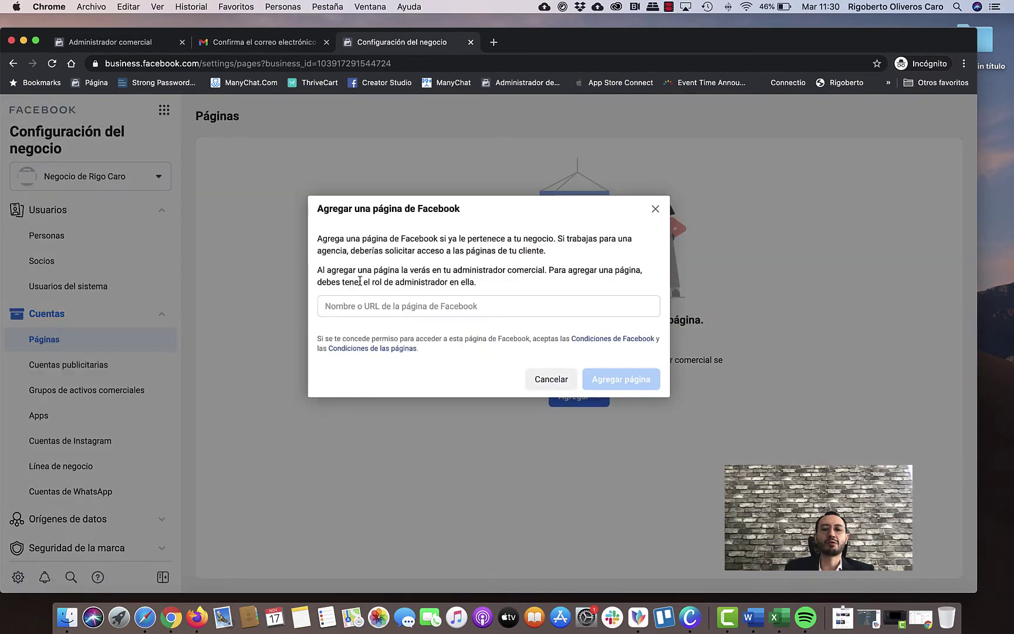
pyautogui.click(395, 306)
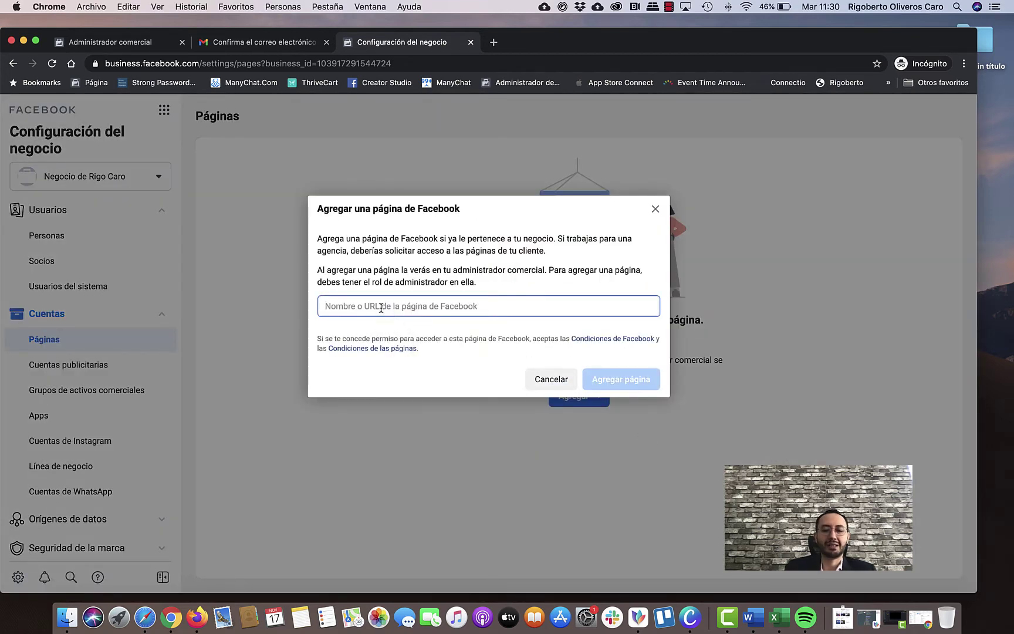
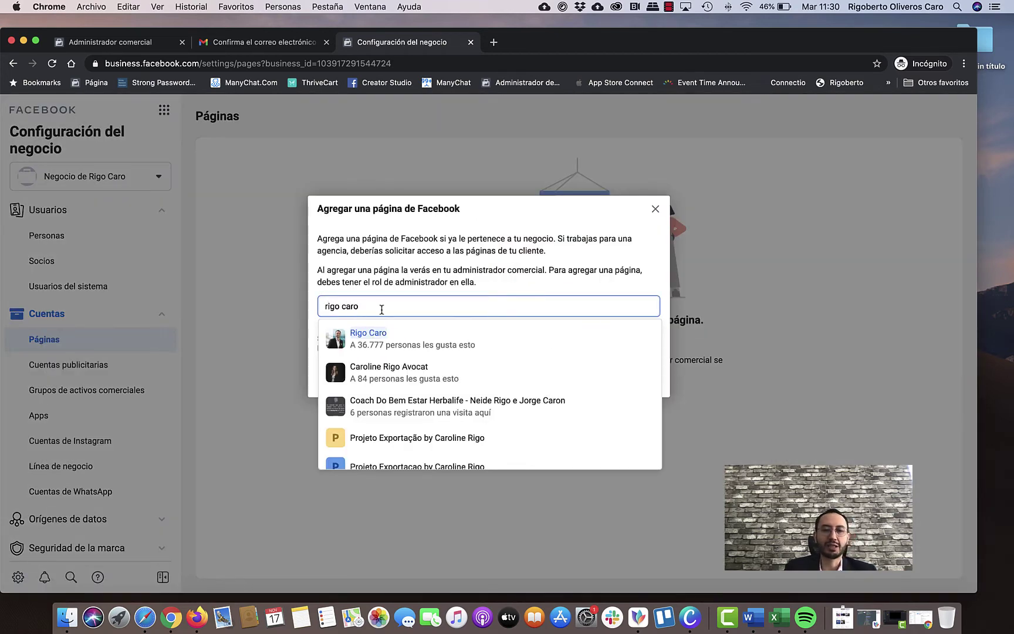
pyautogui.click(376, 338)
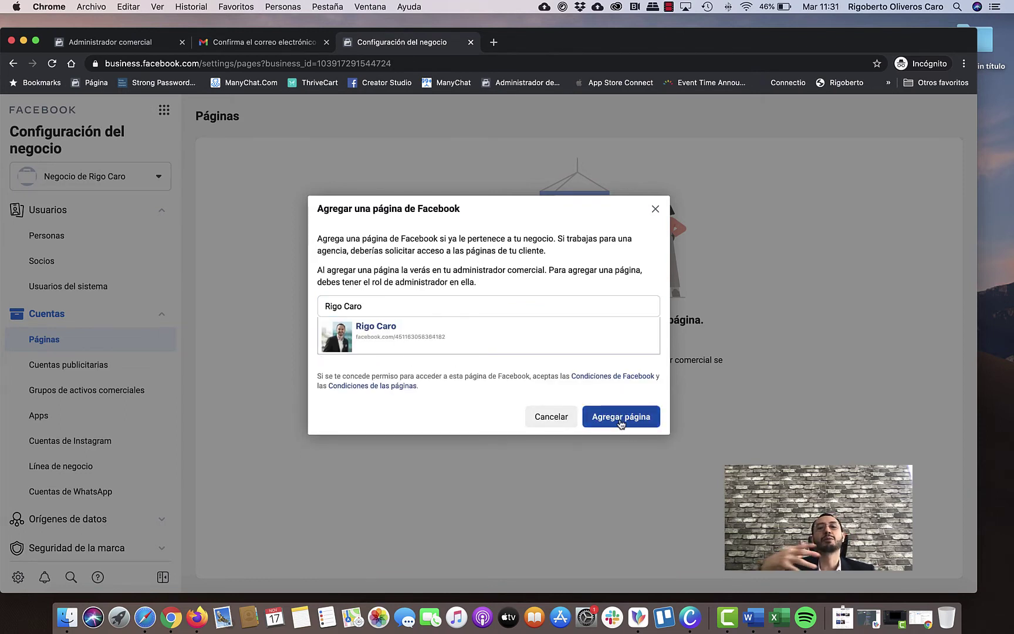
pyautogui.click(543, 423)
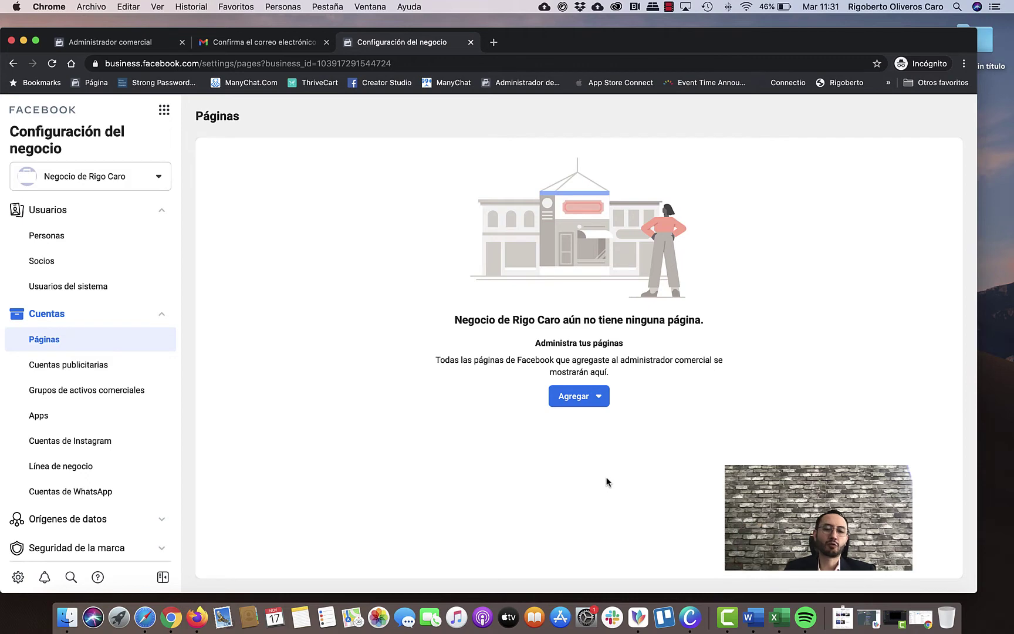
pyautogui.press('F11')
pyautogui.click(170, 617)
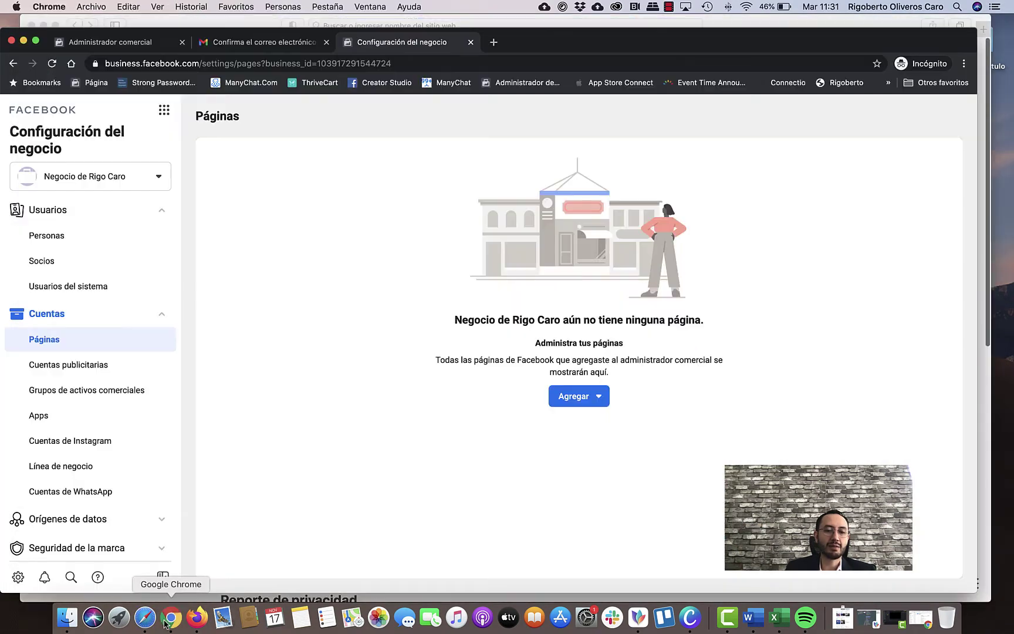
pyautogui.press('F4')
pyautogui.click(896, 617)
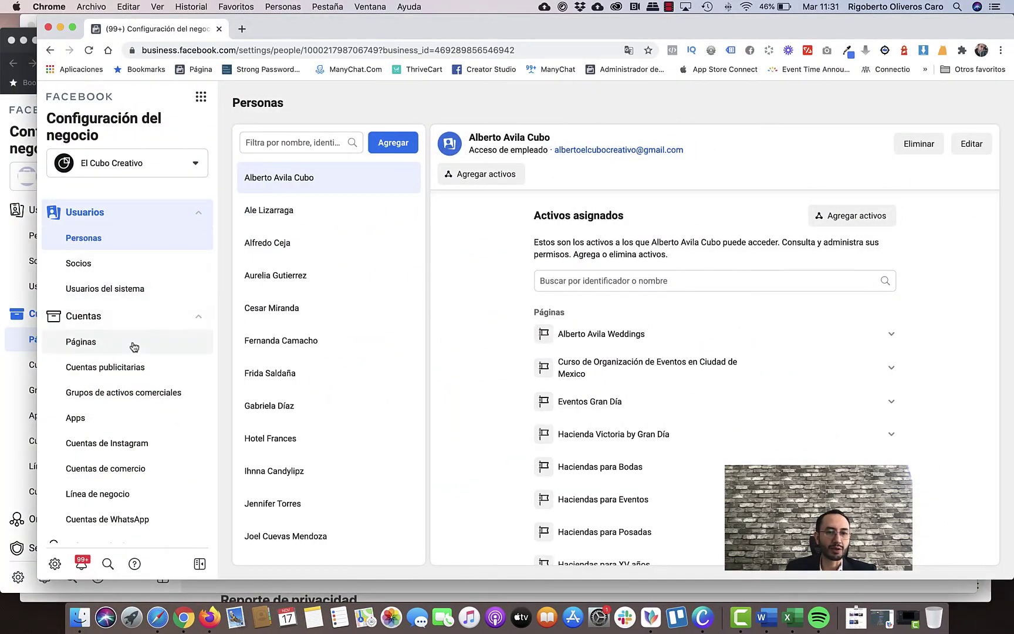
pyautogui.click(132, 345)
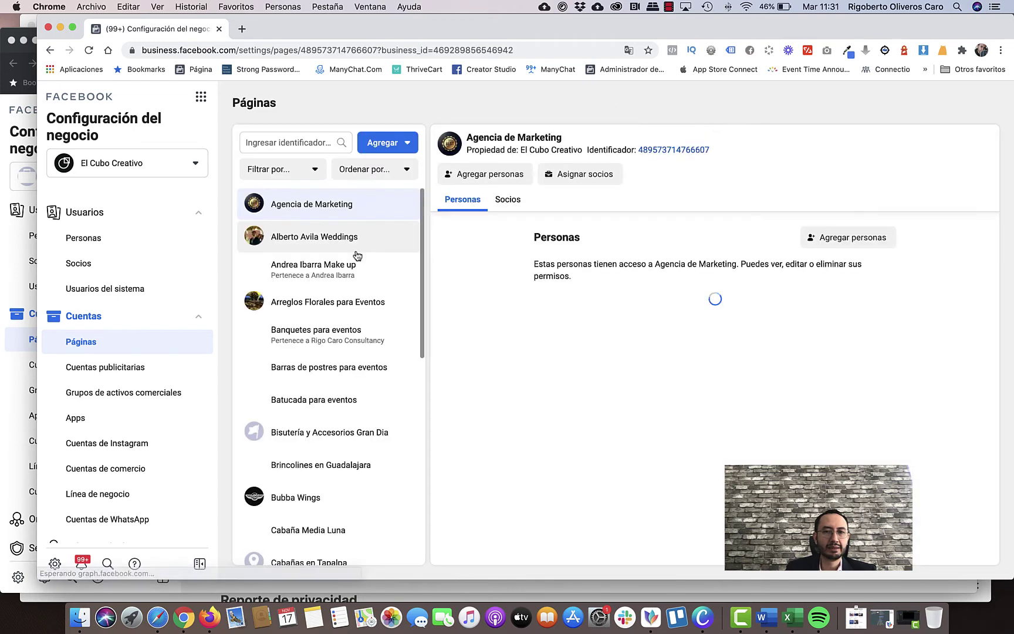
pyautogui.click(294, 142)
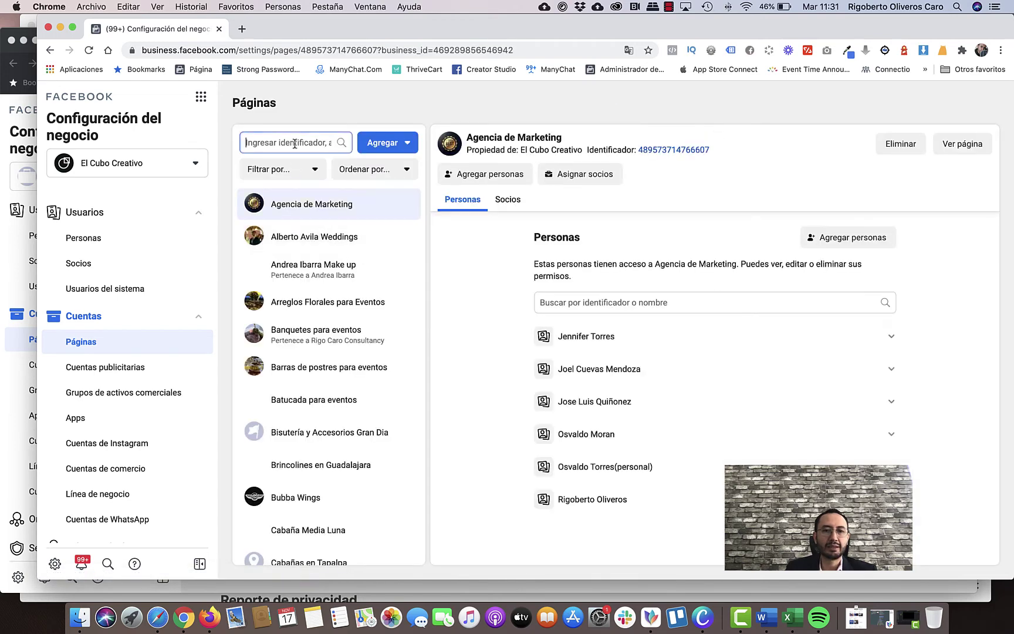
pyautogui.write('rigo')
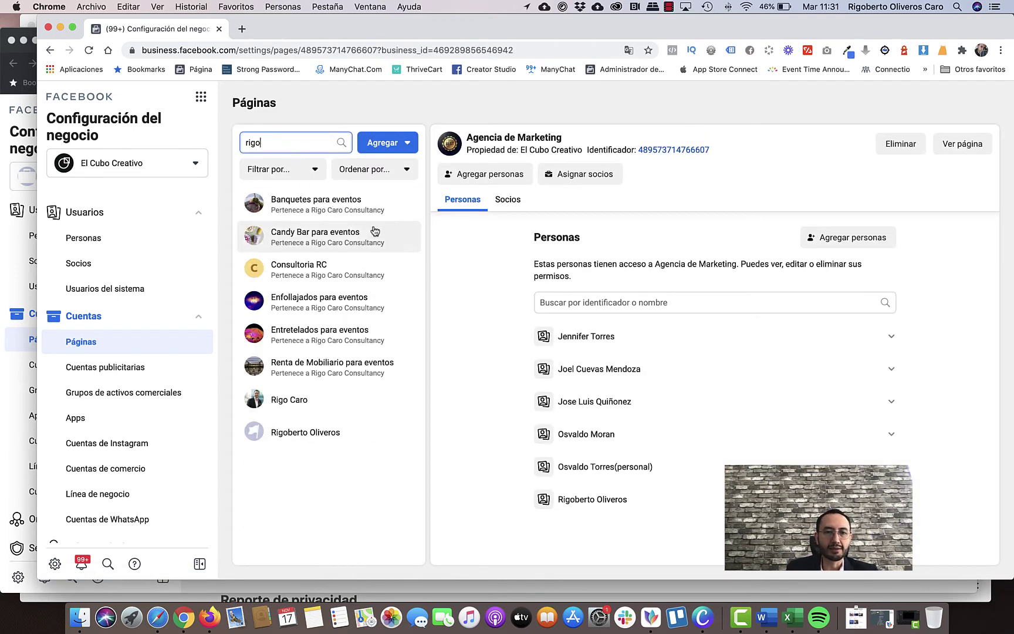
pyautogui.click(370, 413)
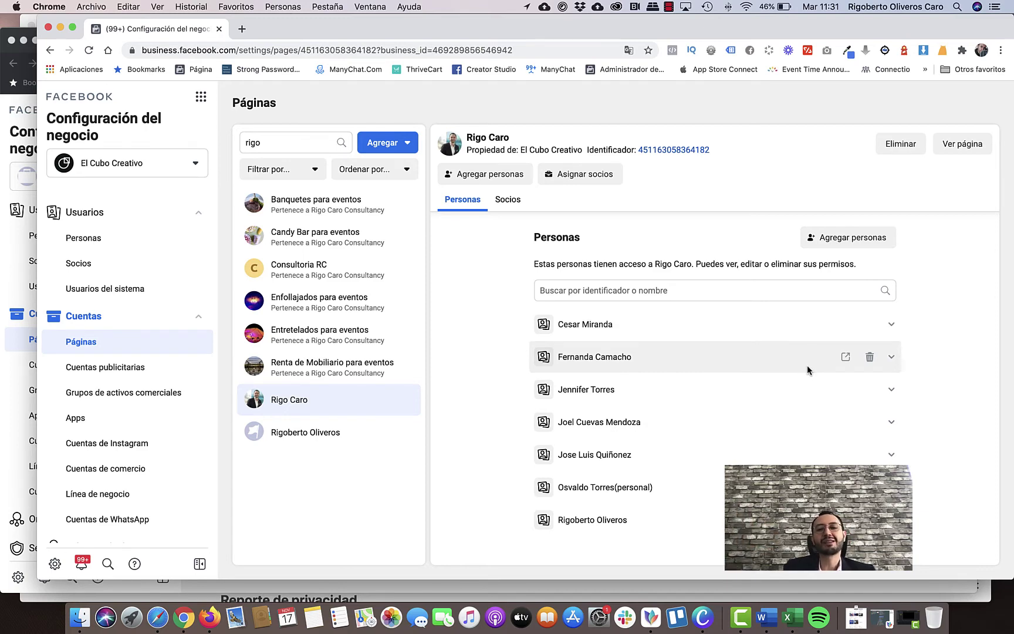
pyautogui.scroll(-1, 807, 370)
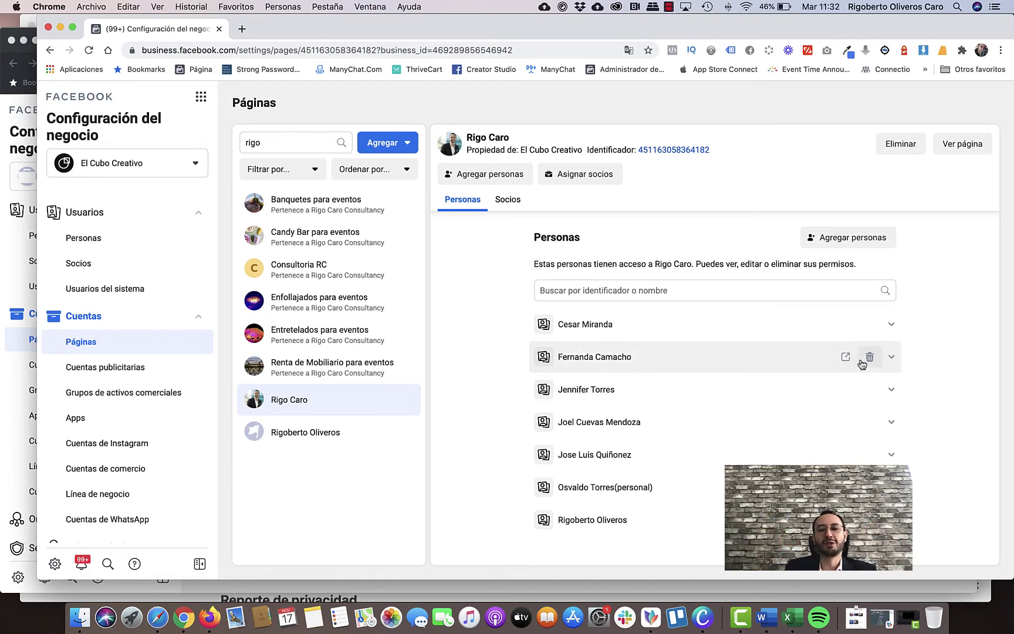
# Try removing a person and adding 'rigo' to the page, cancelling both without changes.
pyautogui.click(871, 358)
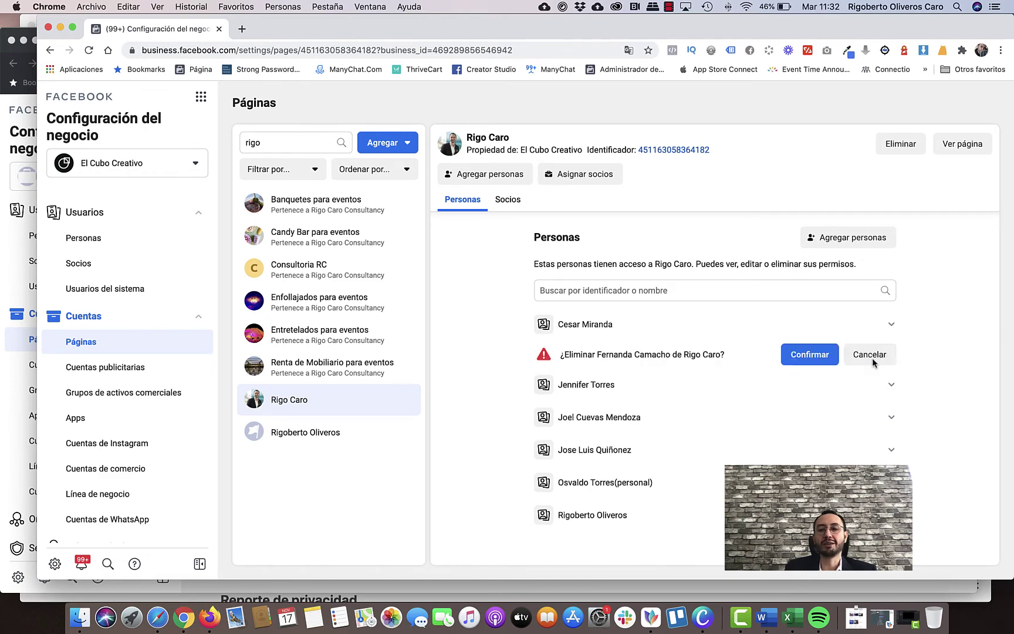
pyautogui.click(866, 356)
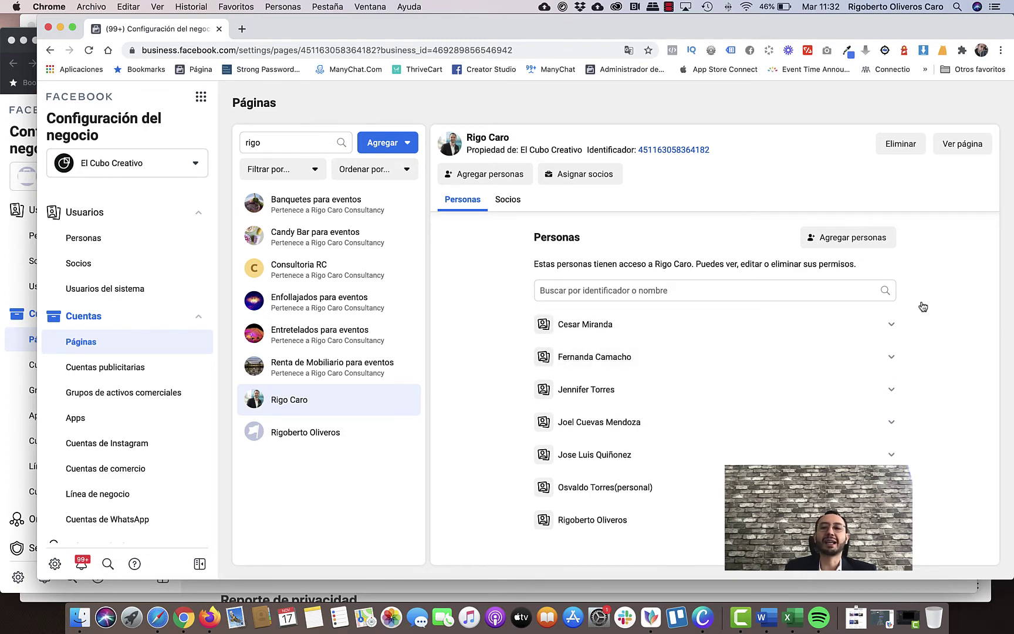
pyautogui.click(845, 238)
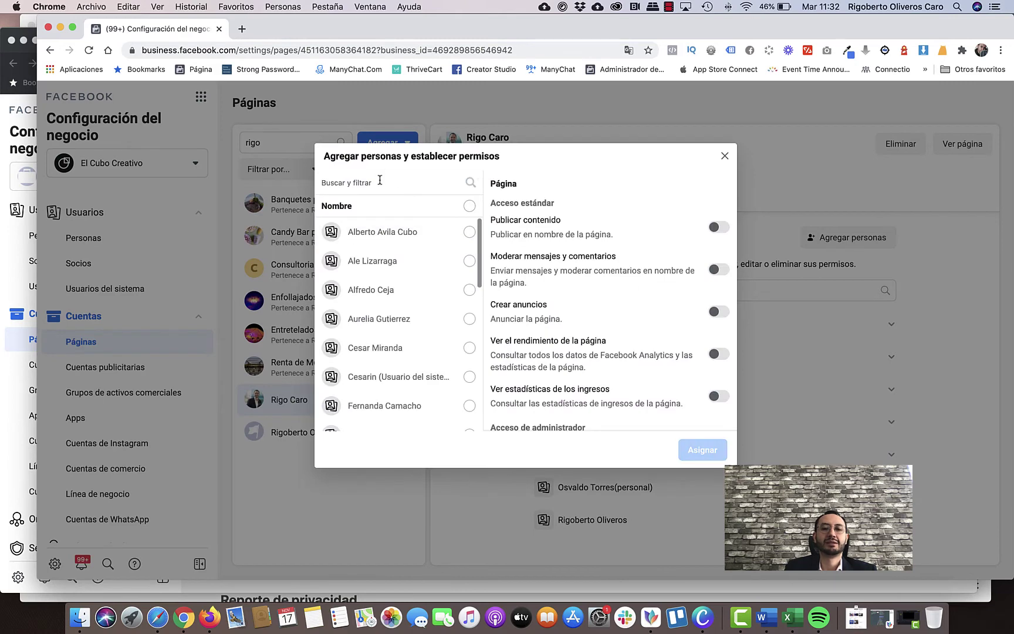
pyautogui.click(378, 182)
pyautogui.write('rigo')
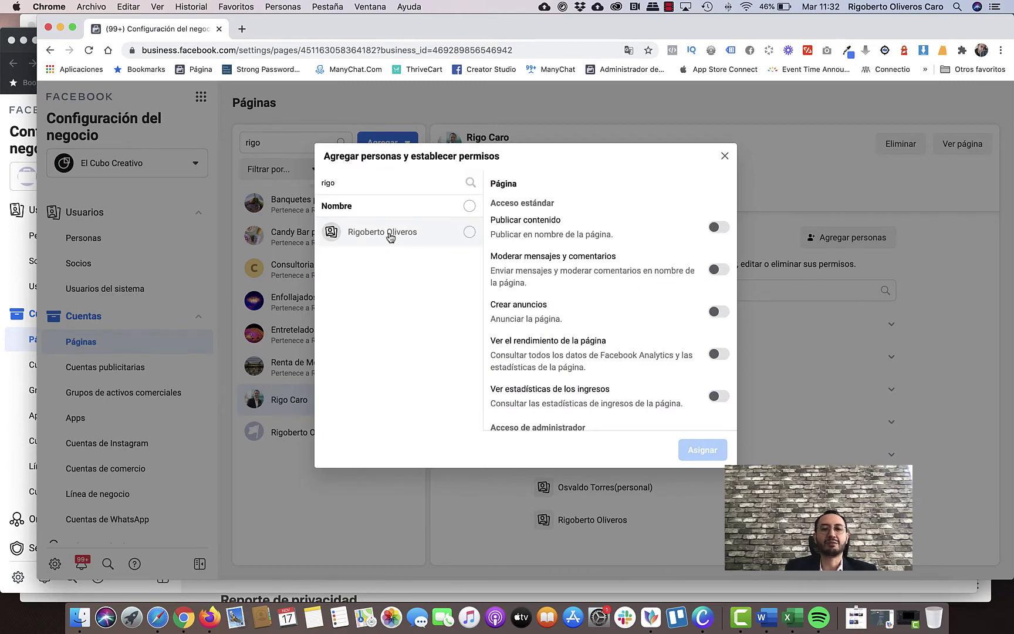
pyautogui.click(387, 233)
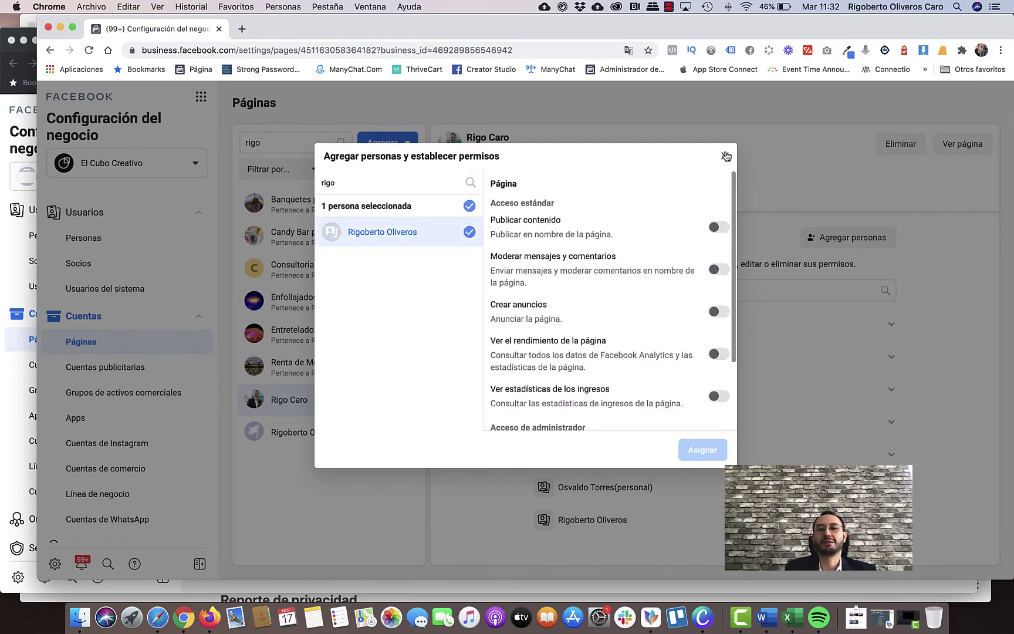
pyautogui.click(725, 155)
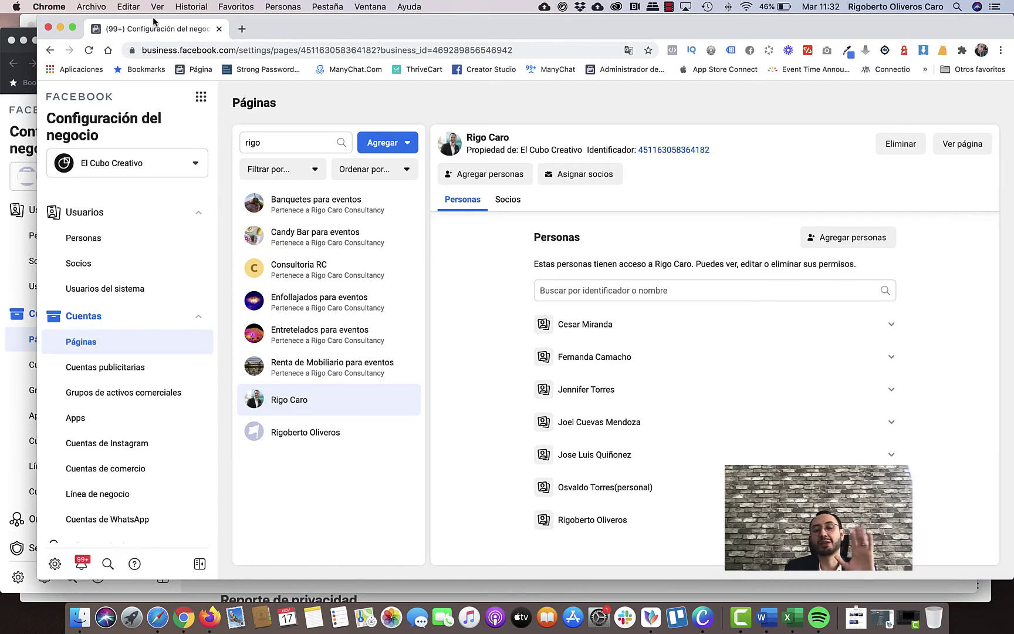
# Minimize El Cubo Creativo's window, pass through Cuentas publicitarias, and open Páginas' Agregar dropdown.
pyautogui.click(60, 27)
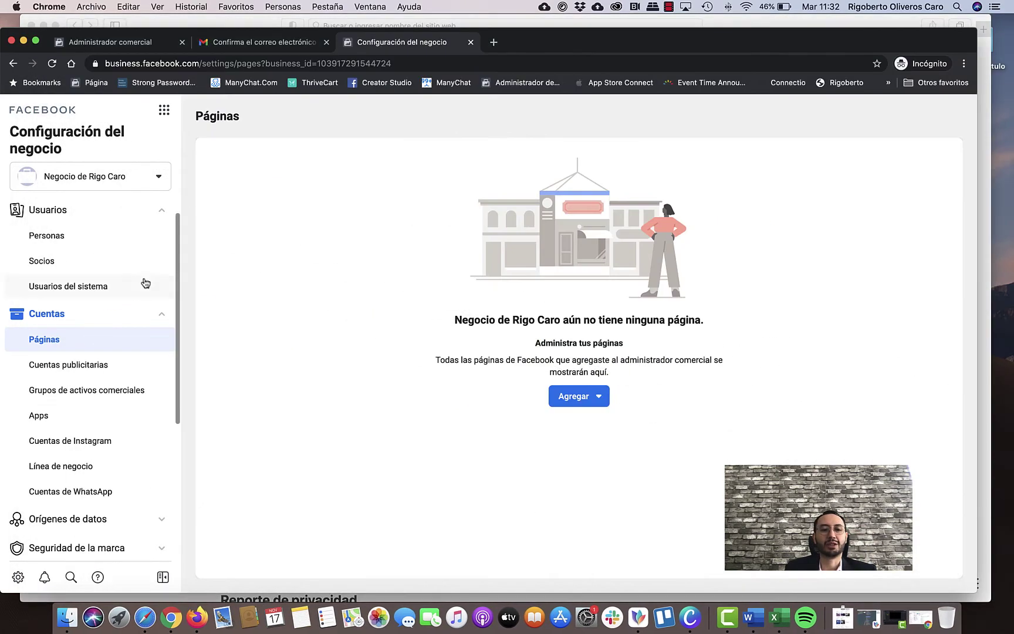
pyautogui.click(106, 369)
pyautogui.click(106, 343)
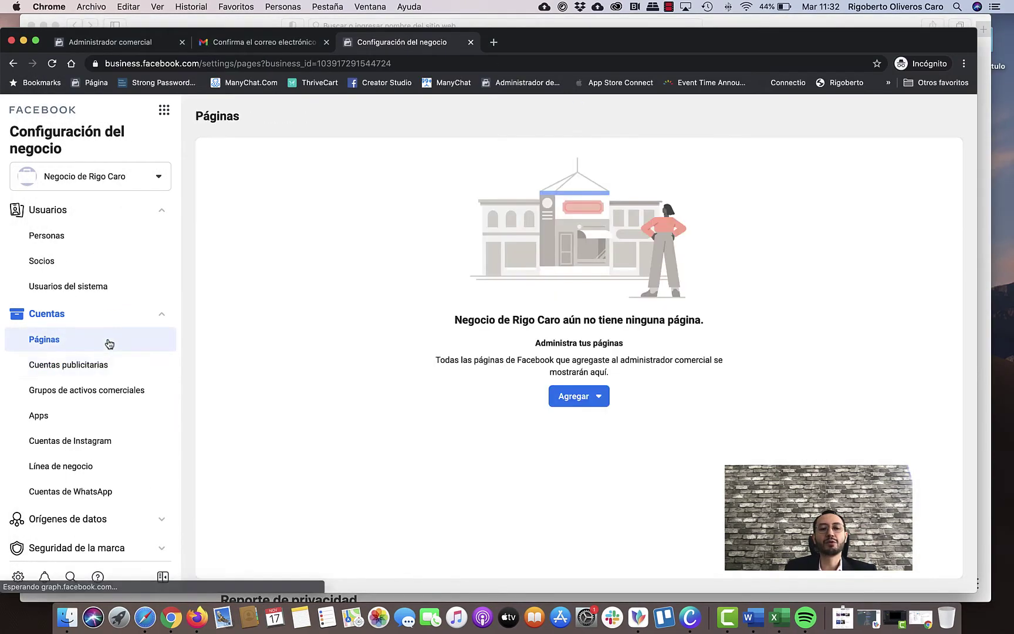
pyautogui.click(581, 397)
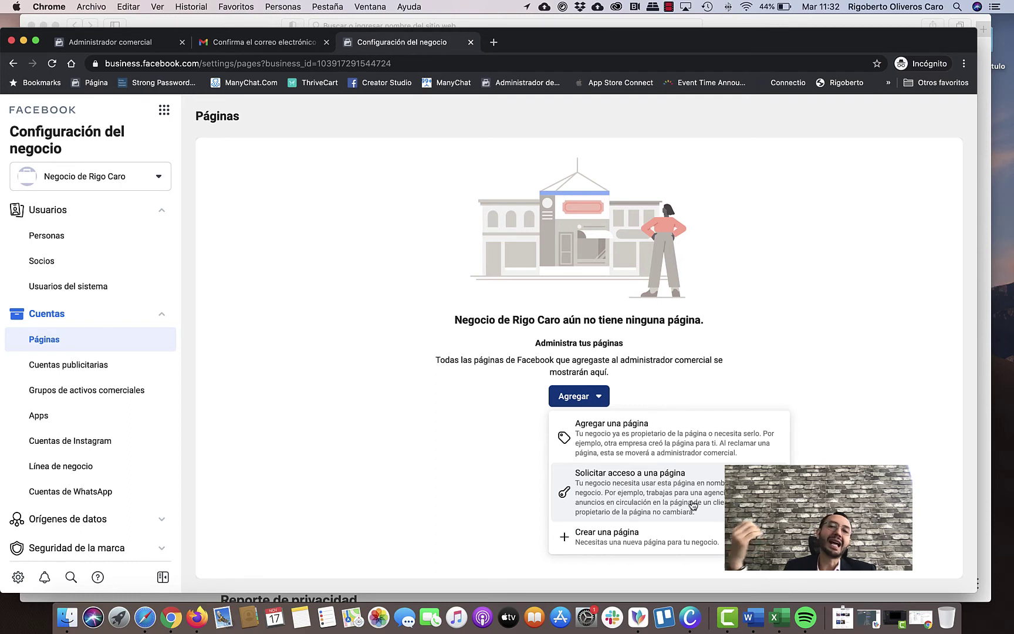
pyautogui.scroll(1, 694, 505)
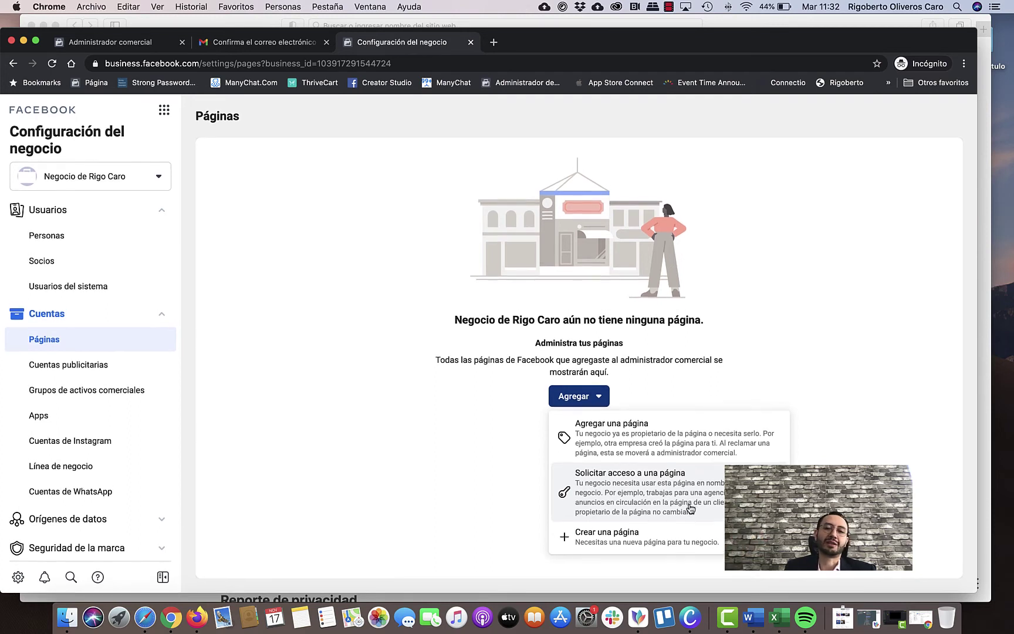
# Draft a Marca o producto page 'Boutique Diamant' in Joyas/relojes, then cancel it.
pyautogui.click(639, 544)
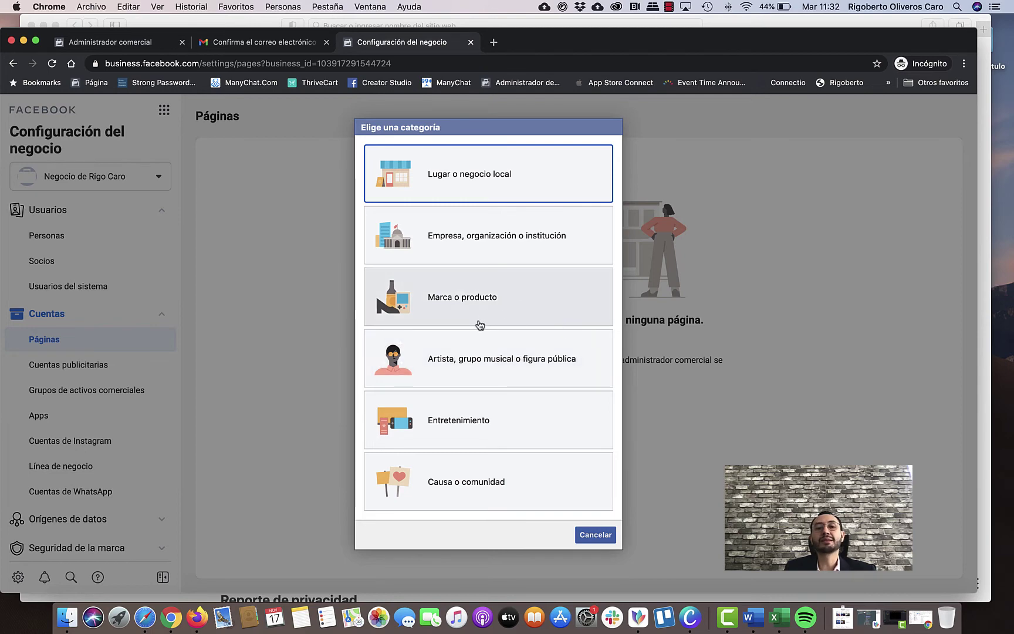
pyautogui.click(482, 319)
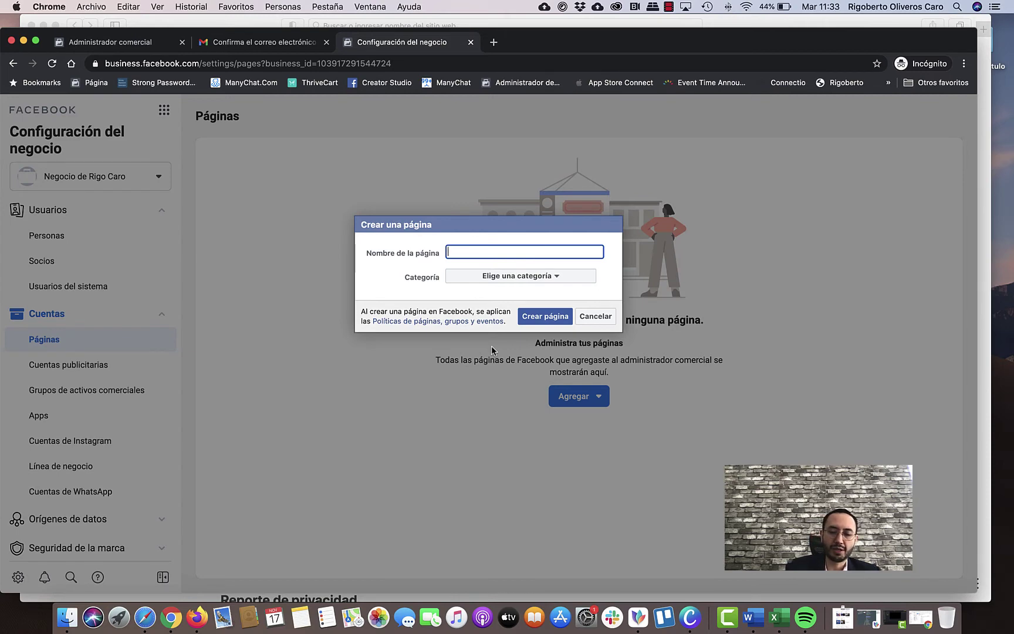
pyautogui.write('Bouti')
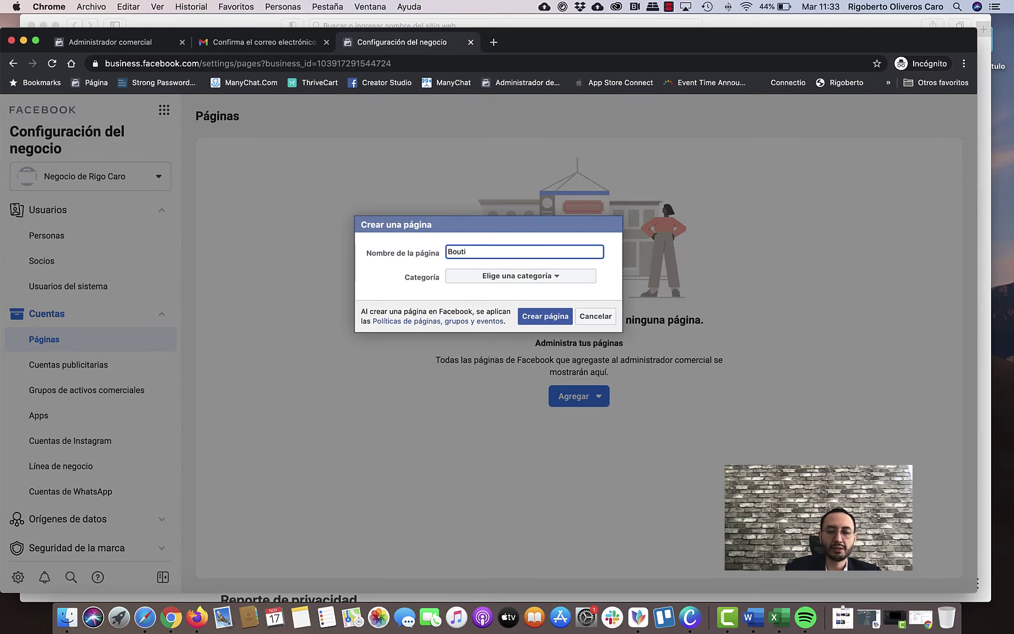
pyautogui.write('que ')
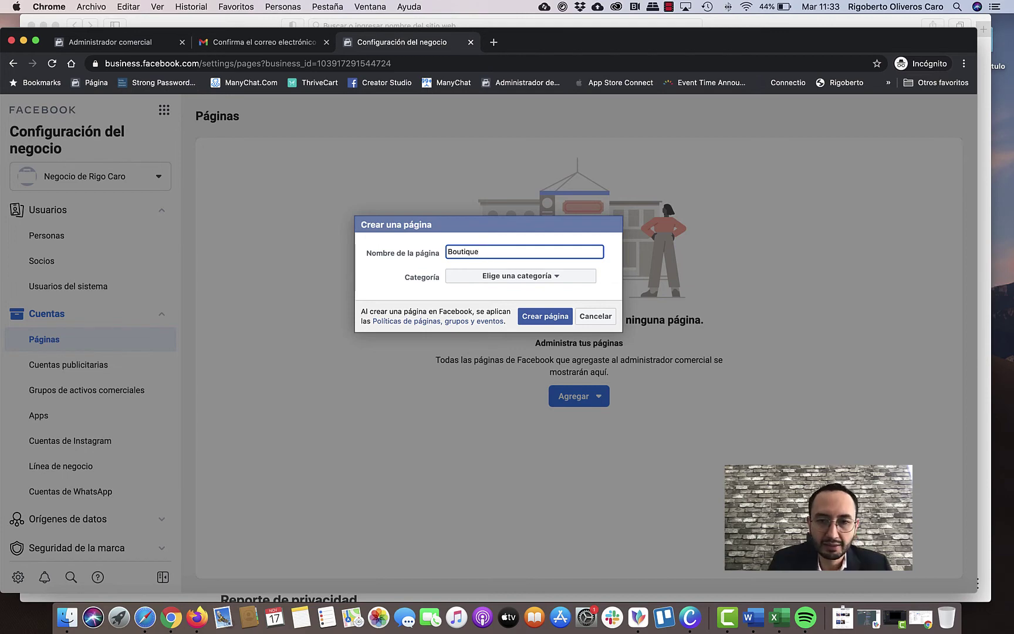
pyautogui.write('Diamante')
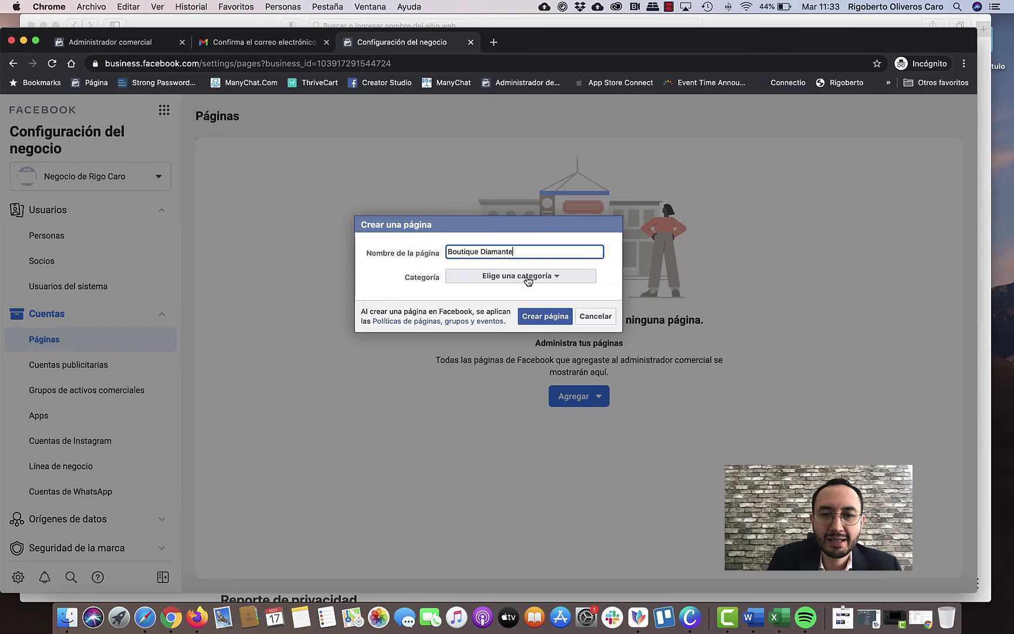
pyautogui.click(540, 276)
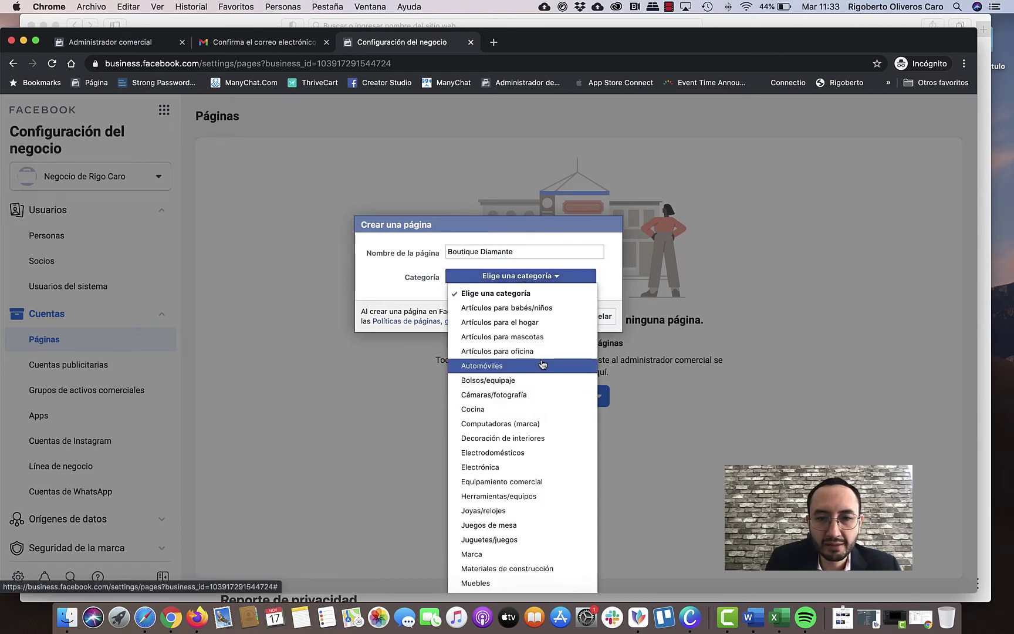
pyautogui.scroll(-4, 556, 370)
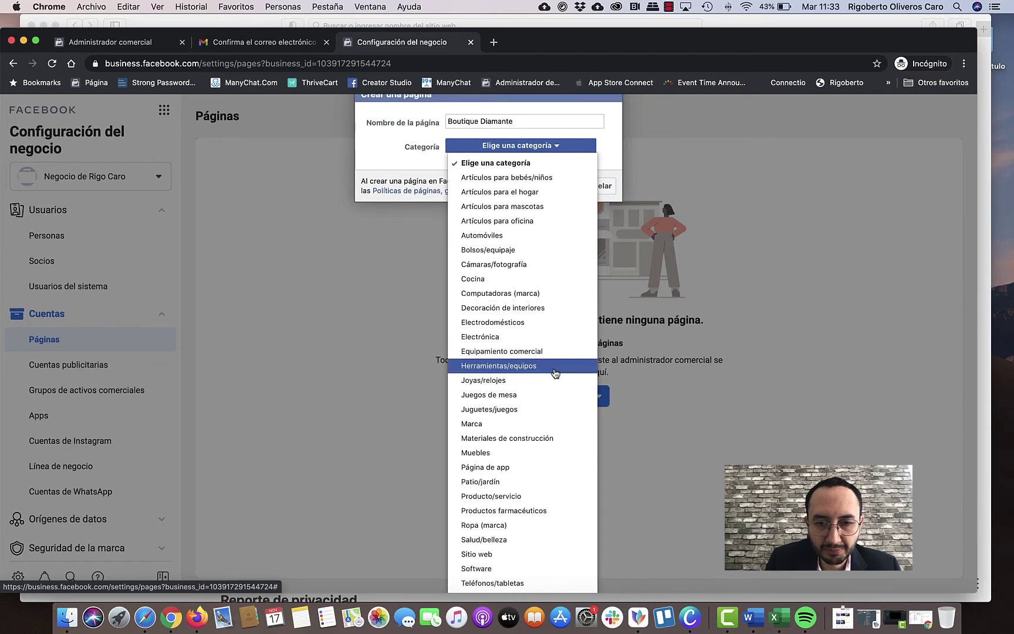
pyautogui.click(554, 336)
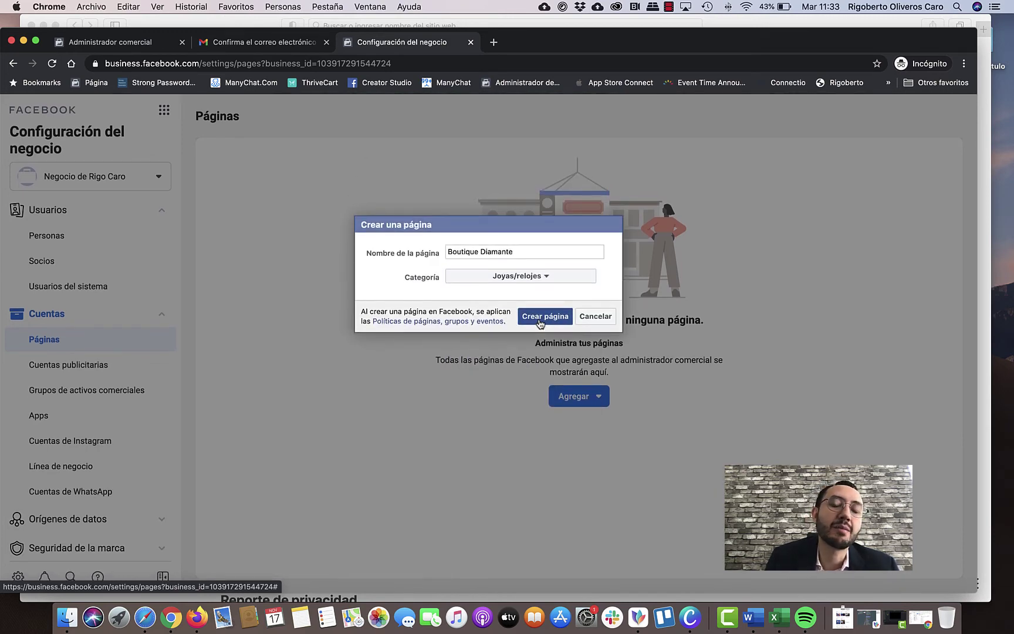
pyautogui.click(597, 317)
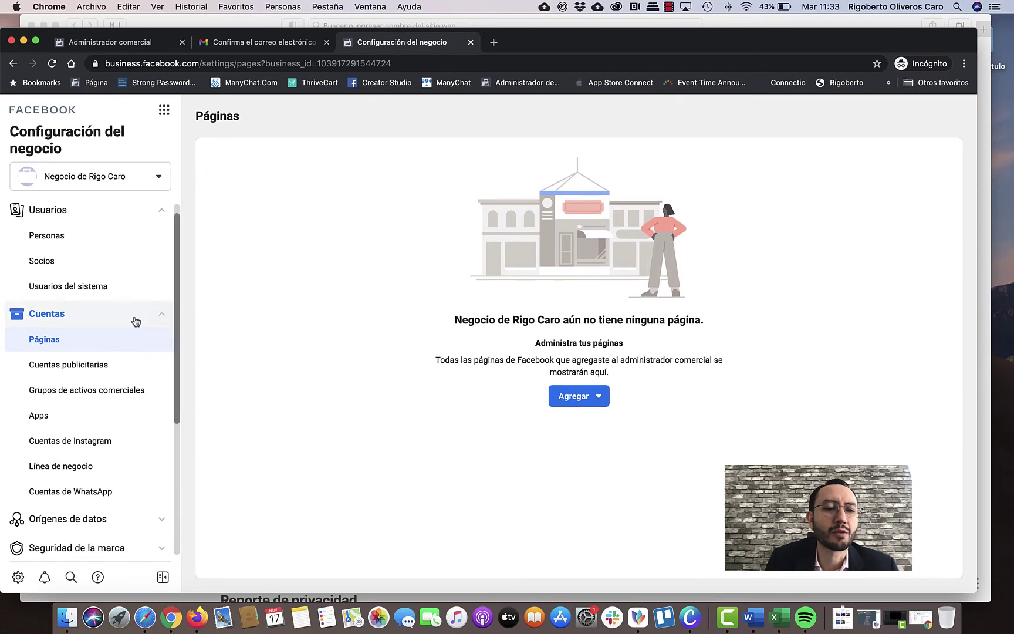
pyautogui.scroll(-2, 132, 344)
# View the Cuentas publicitarias section, then bring El Cubo Creativo's window back to front.
pyautogui.click(127, 324)
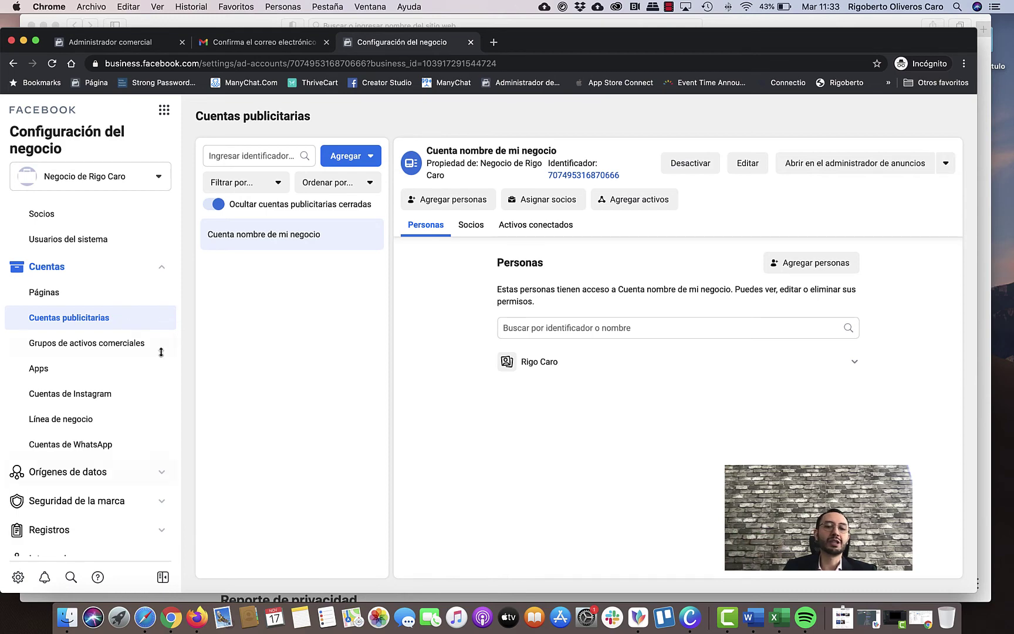
pyautogui.click(896, 618)
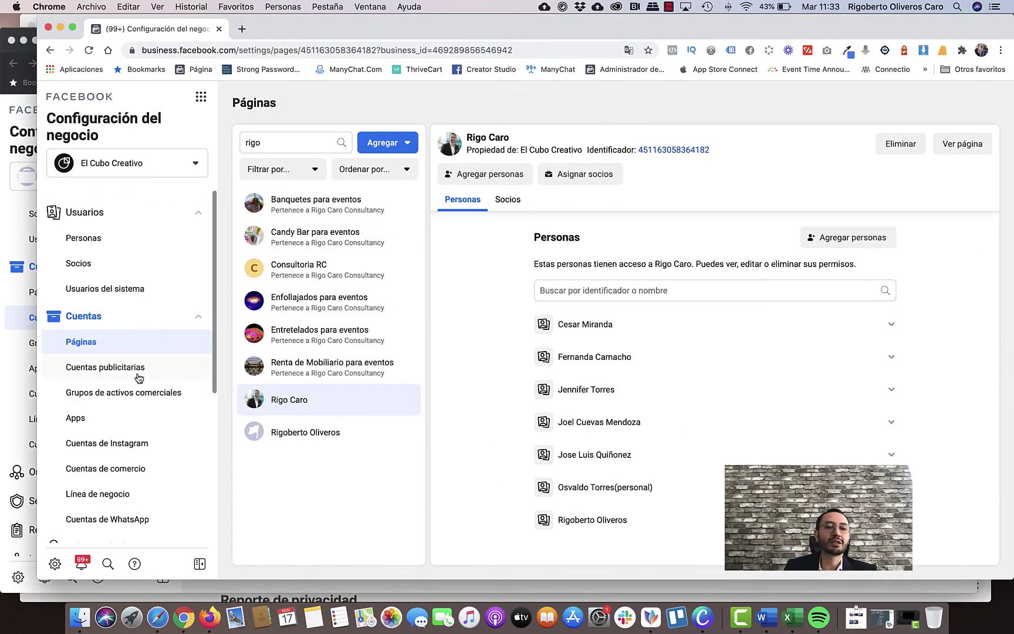
# Look through the CF CGD El Cubo Creativo and CF CGD Eventos Gran Dia ad accounts, then minimize that window.
pyautogui.click(140, 378)
pyautogui.scroll(-5, 332, 291)
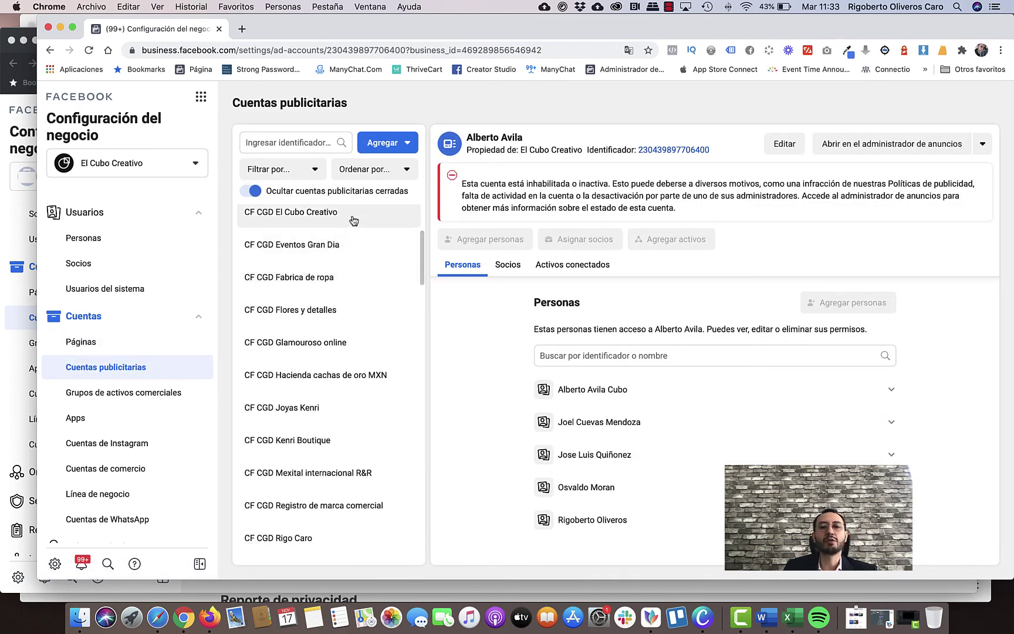
pyautogui.click(361, 224)
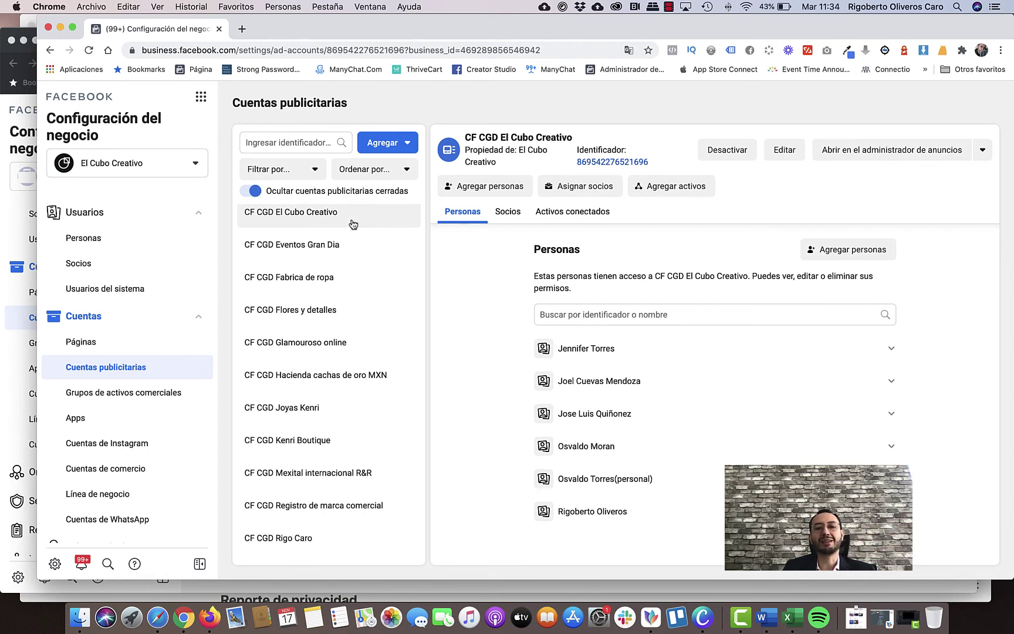
pyautogui.click(374, 251)
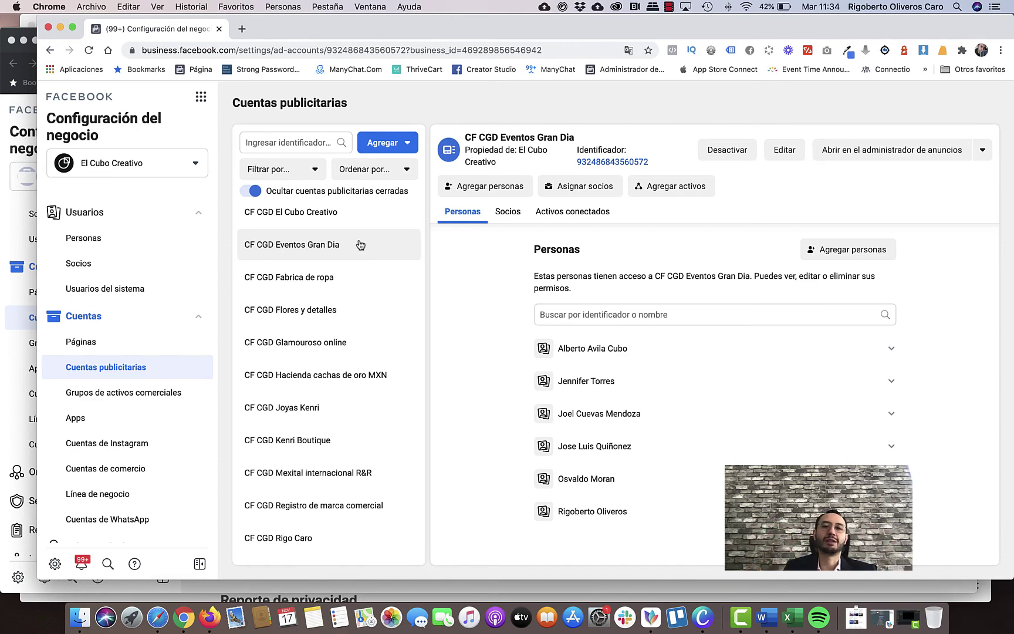
pyautogui.click(62, 27)
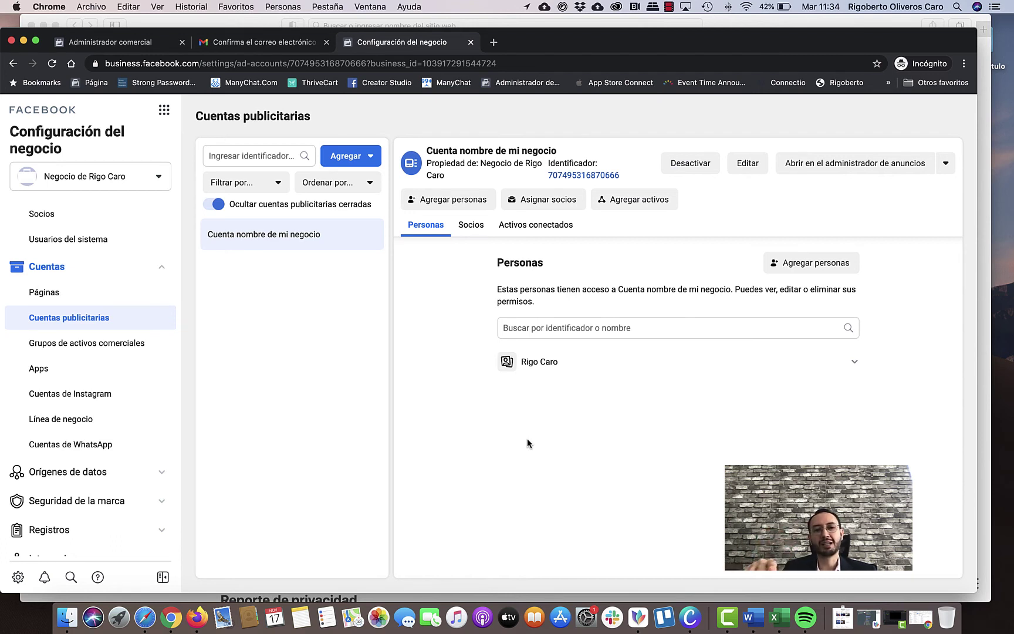
# Review the Información del negocio page: no legal details, 'No verificado' status, 1-account ad creation limit.
pyautogui.scroll(-5, 97, 303)
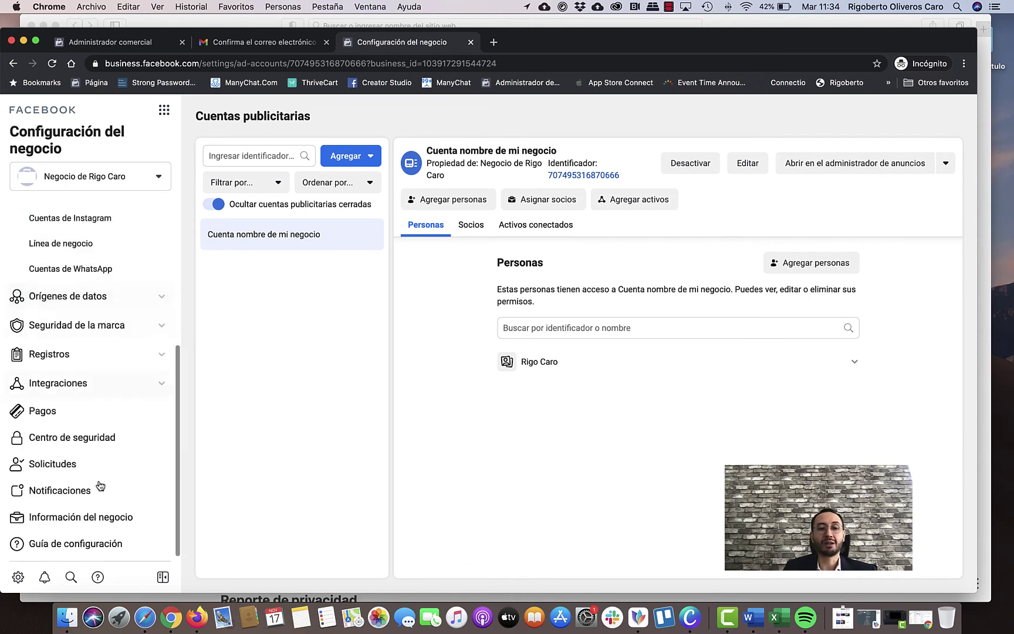
pyautogui.click(138, 519)
pyautogui.scroll(-2, 413, 446)
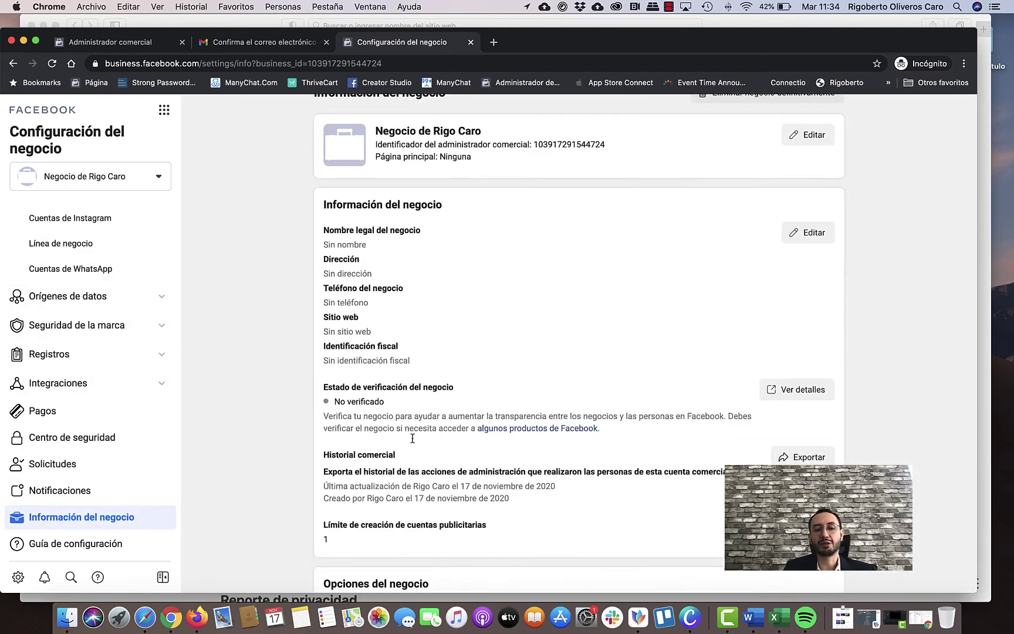
pyautogui.scroll(-2, 412, 438)
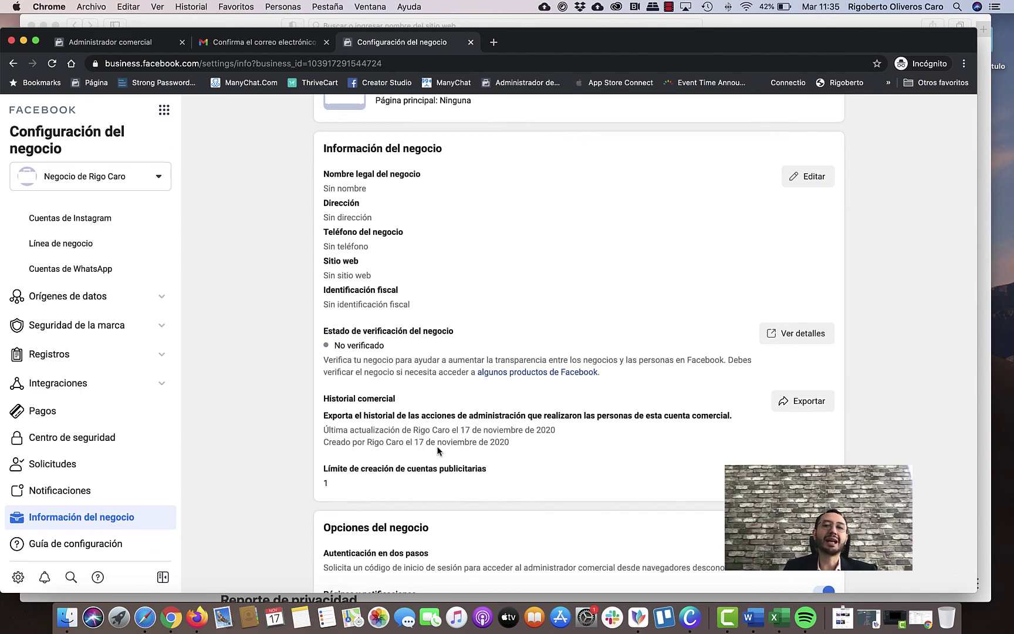
pyautogui.scroll(3, 437, 448)
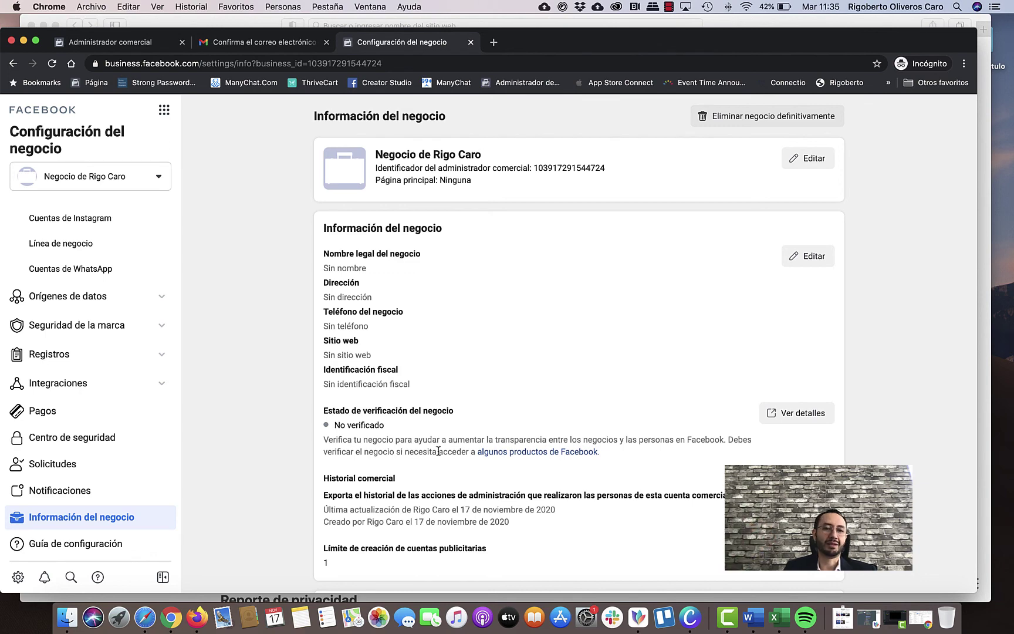
pyautogui.scroll(5, 131, 296)
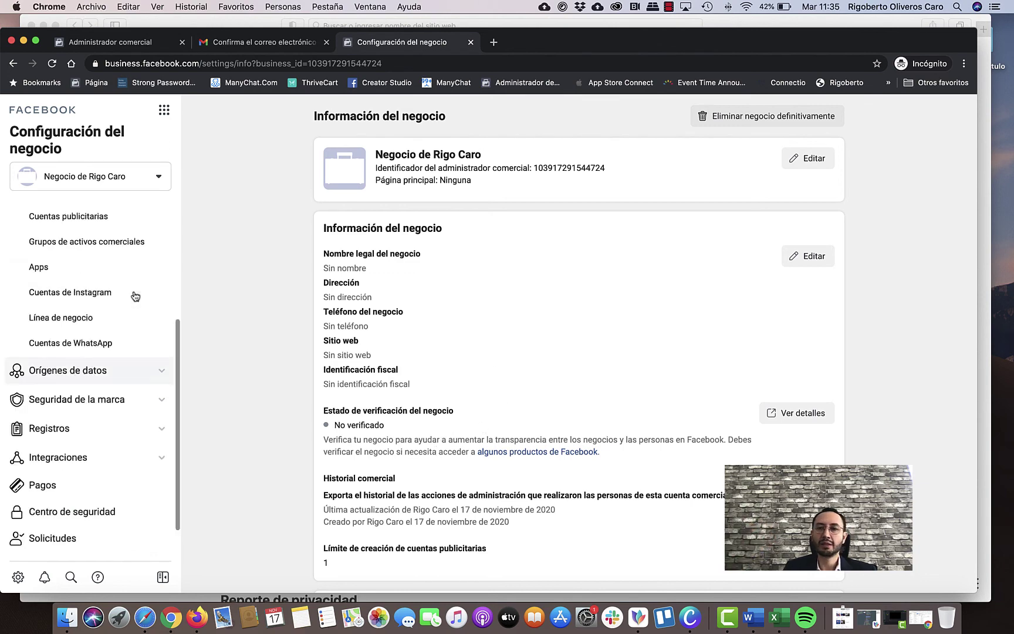
# Show the Cuentas publicitarias list with 'Cuenta nombre de mi negocio' and preview the Agregar dropdown options.
pyautogui.click(117, 381)
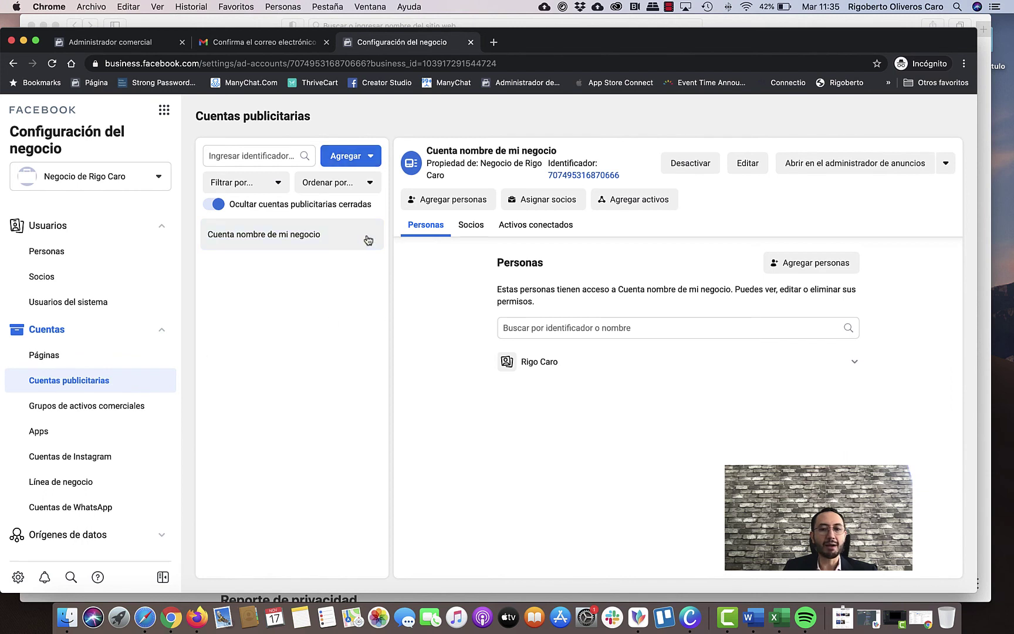
pyautogui.click(371, 157)
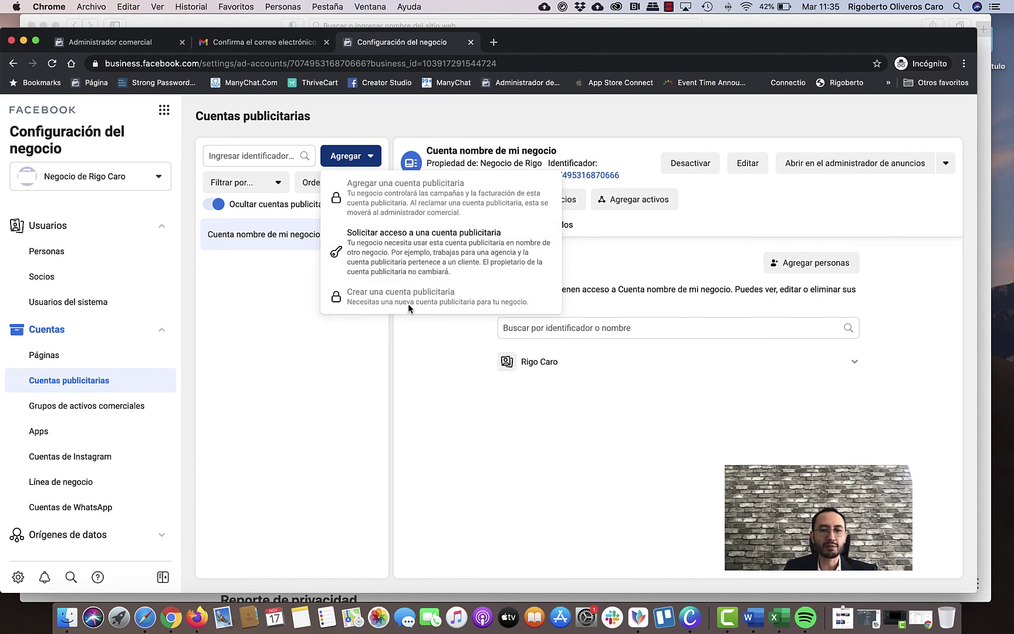
pyautogui.click(238, 292)
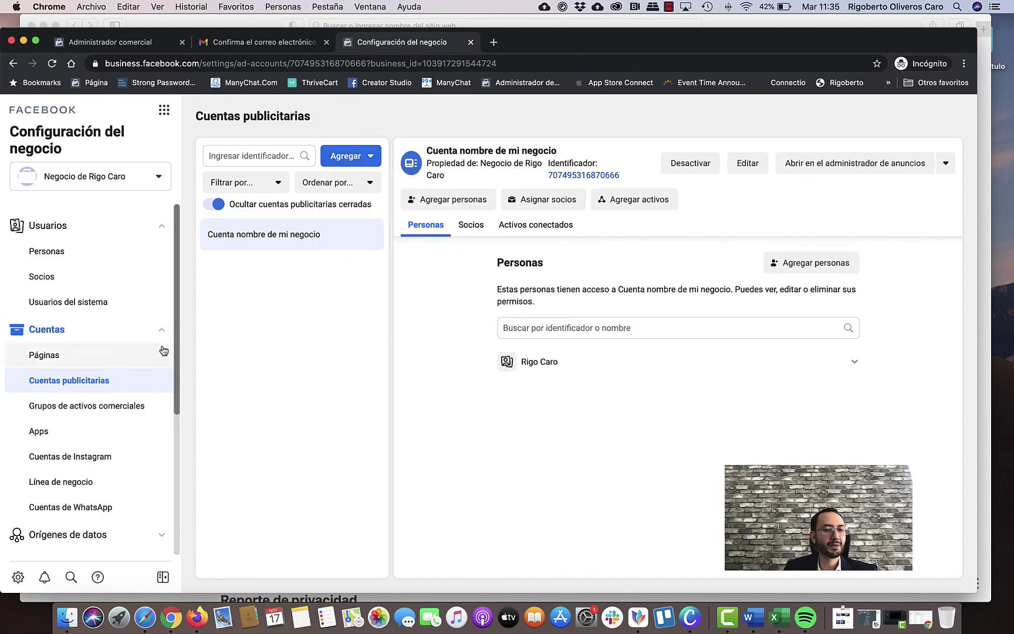
pyautogui.scroll(-3, 129, 410)
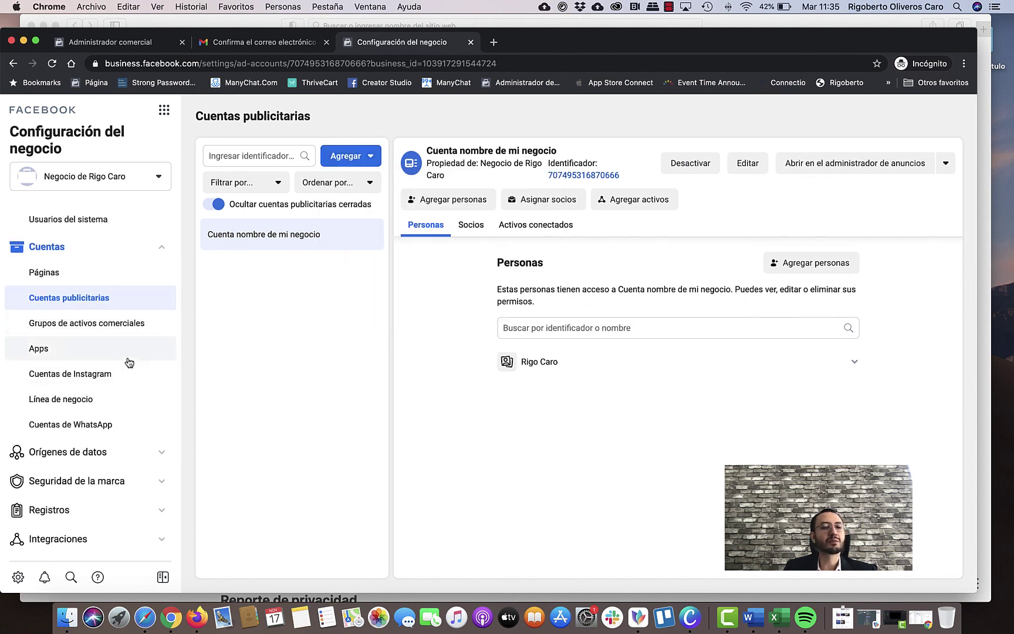
pyautogui.scroll(3, 129, 362)
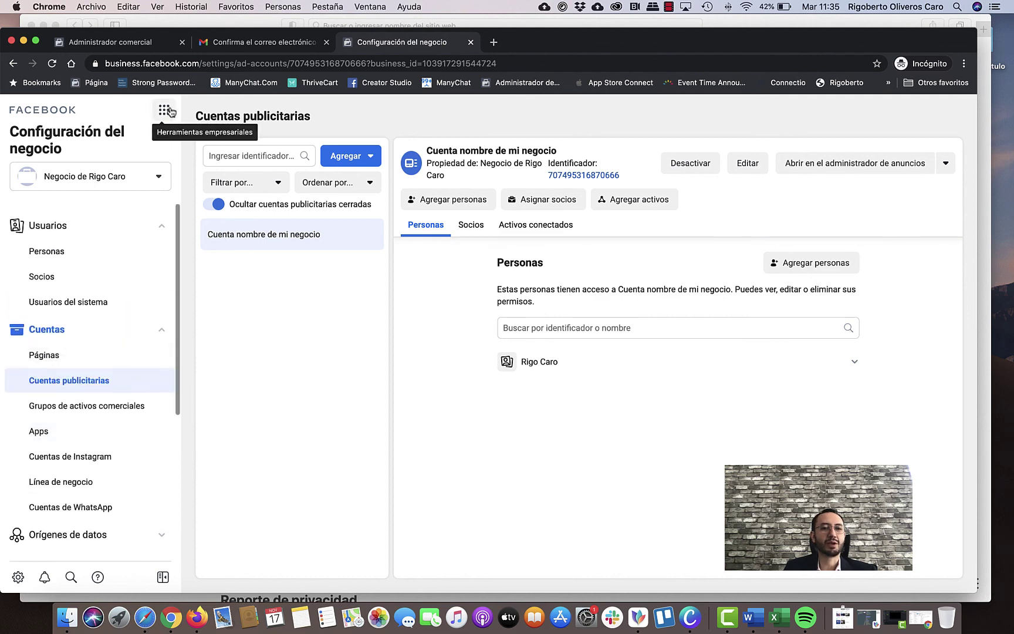
pyautogui.click(164, 110)
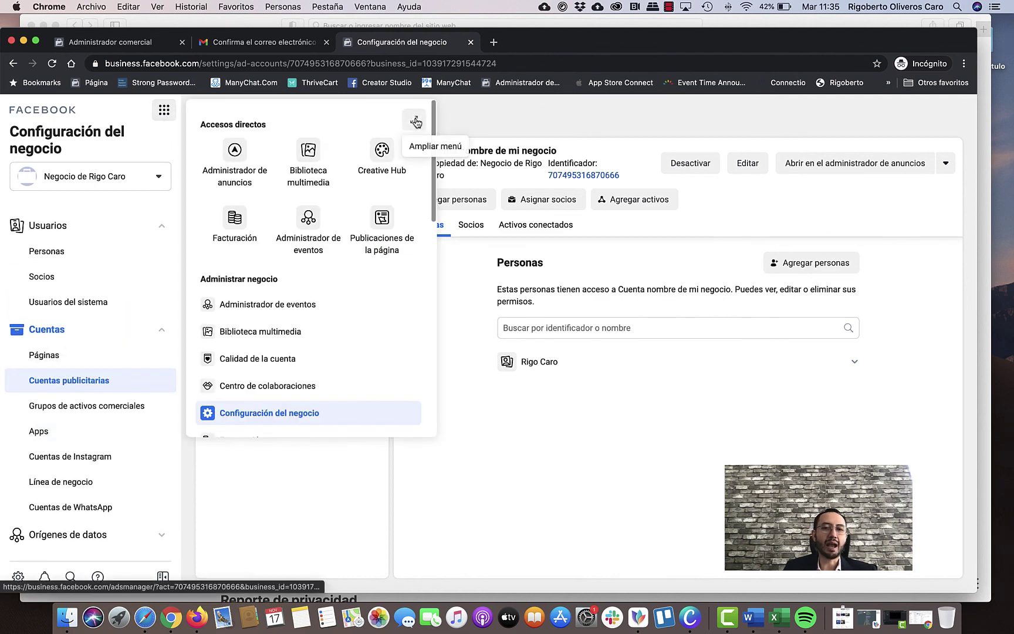
pyautogui.click(414, 119)
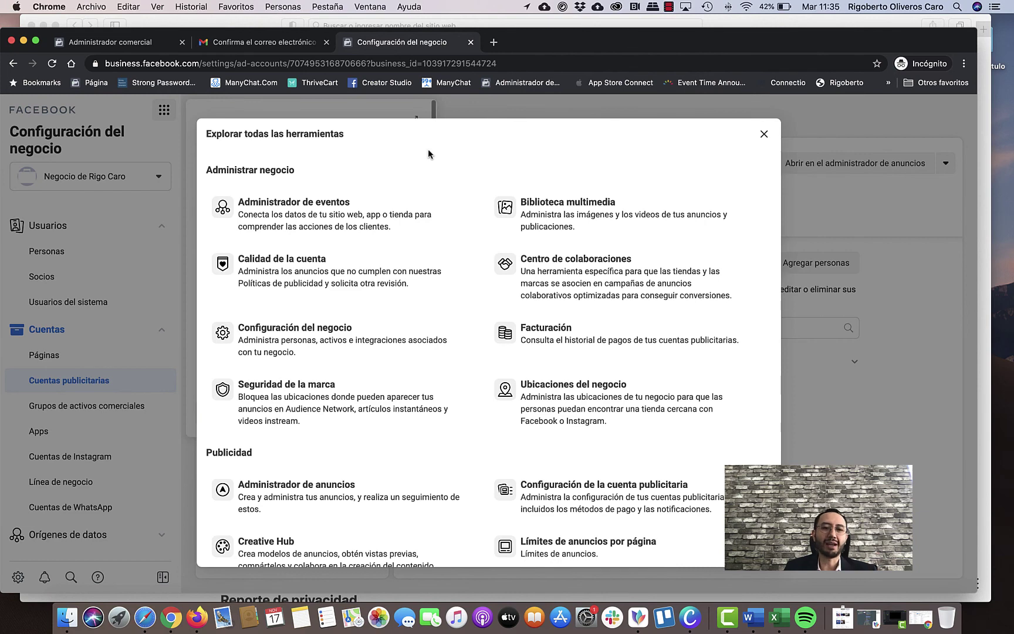
pyautogui.scroll(-2, 428, 154)
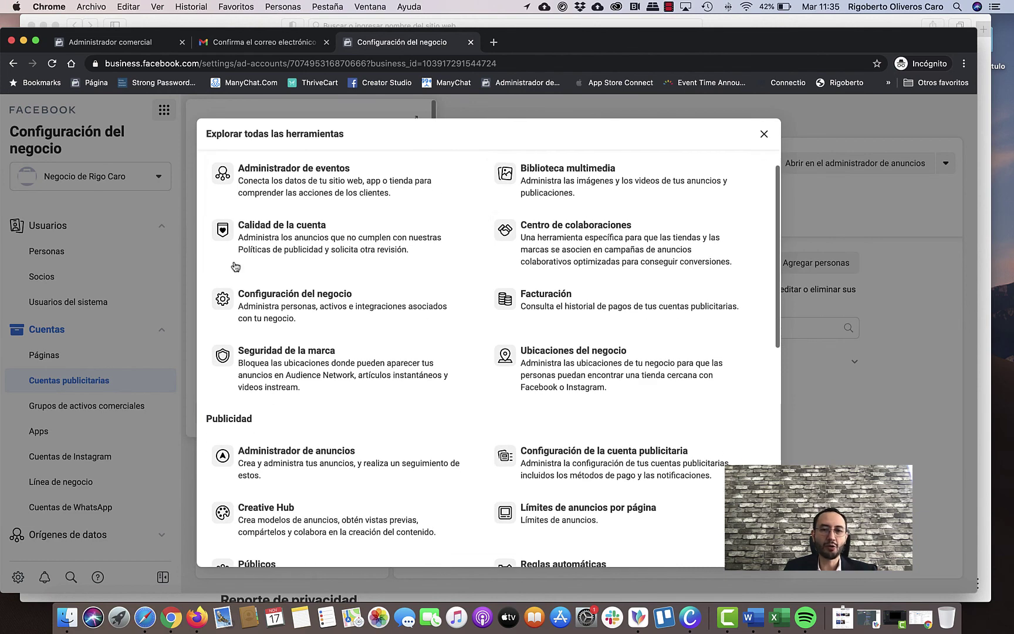
pyautogui.scroll(-3, 510, 317)
pyautogui.scroll(-4, 399, 285)
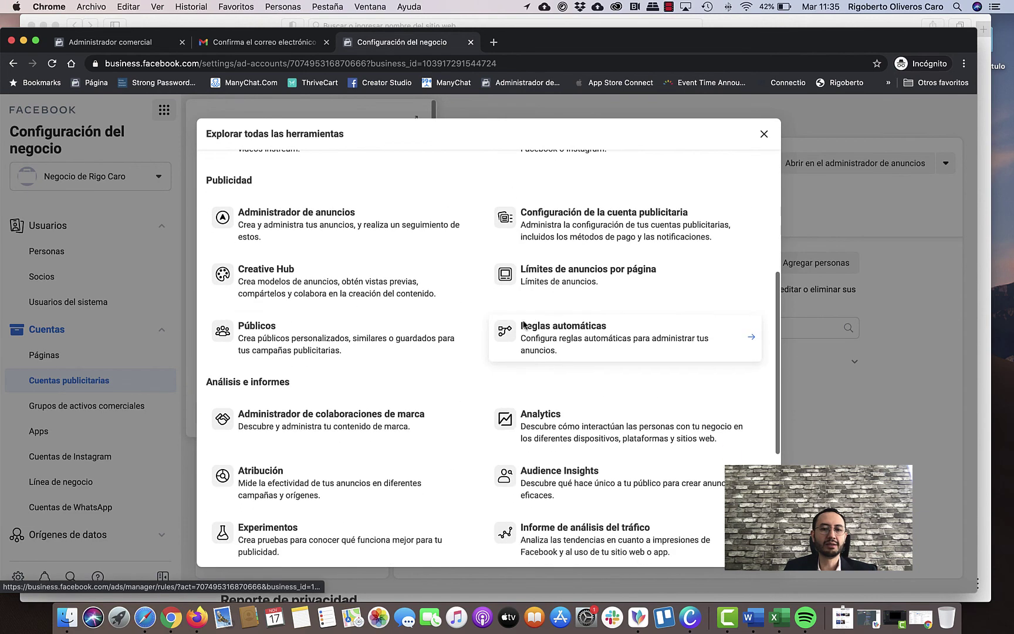
pyautogui.scroll(-2, 443, 295)
pyautogui.scroll(-4, 442, 291)
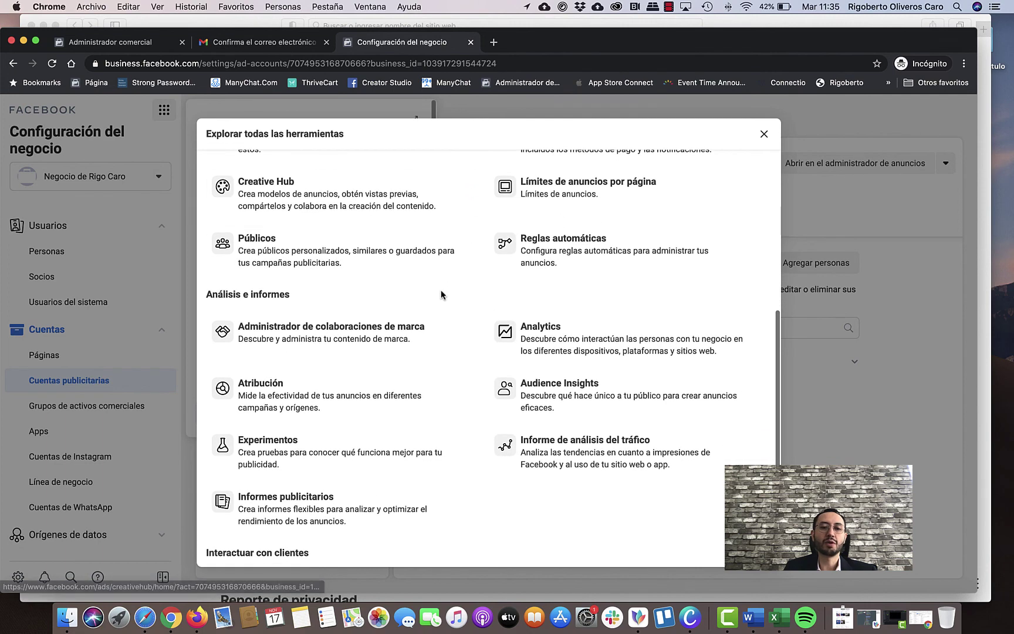
pyautogui.scroll(-1, 434, 297)
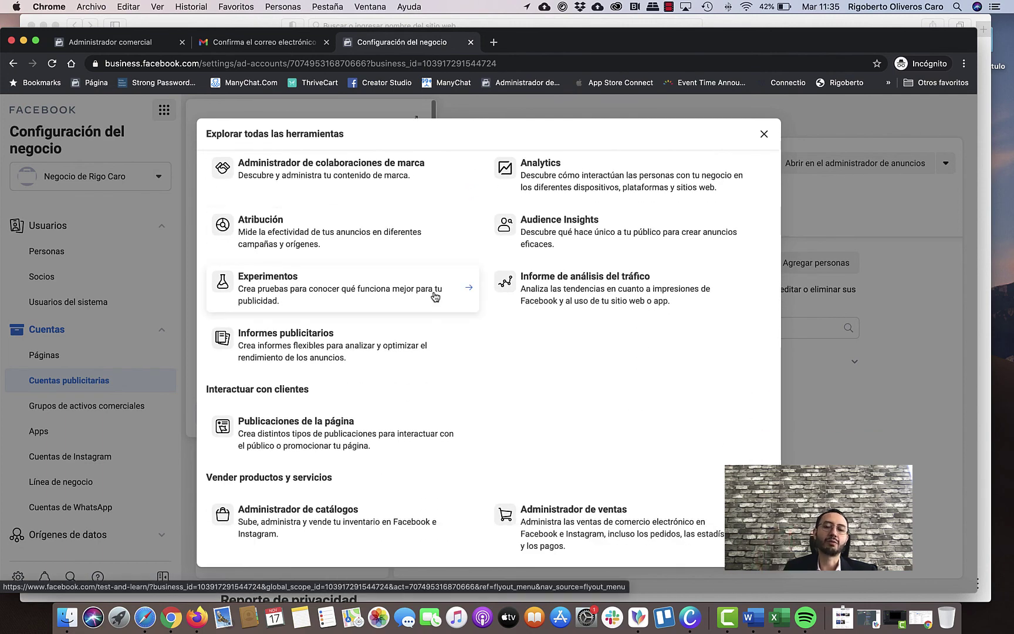
pyautogui.click(764, 135)
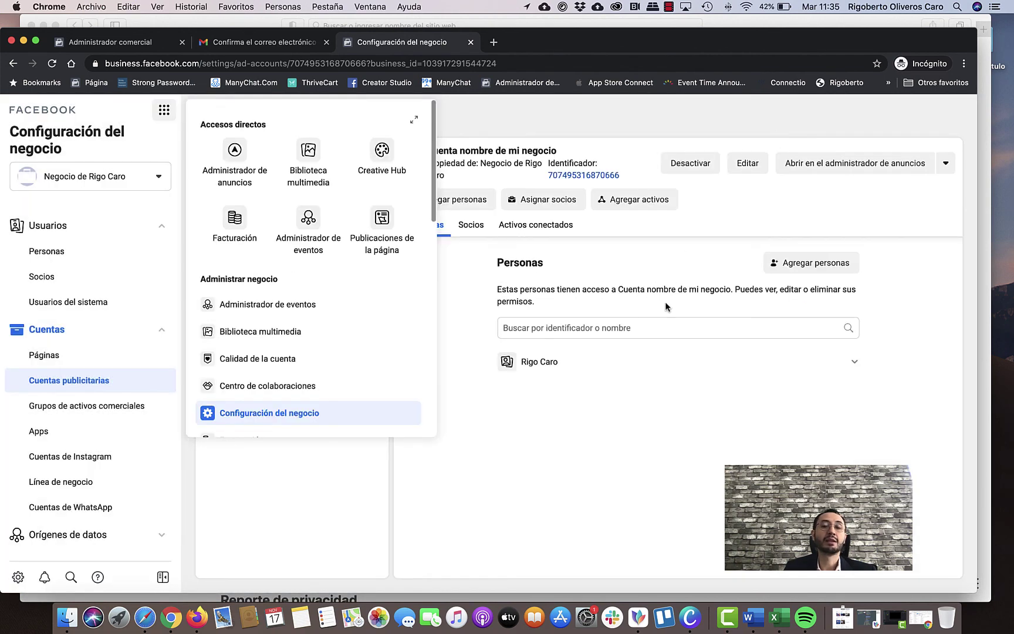
pyautogui.click(756, 454)
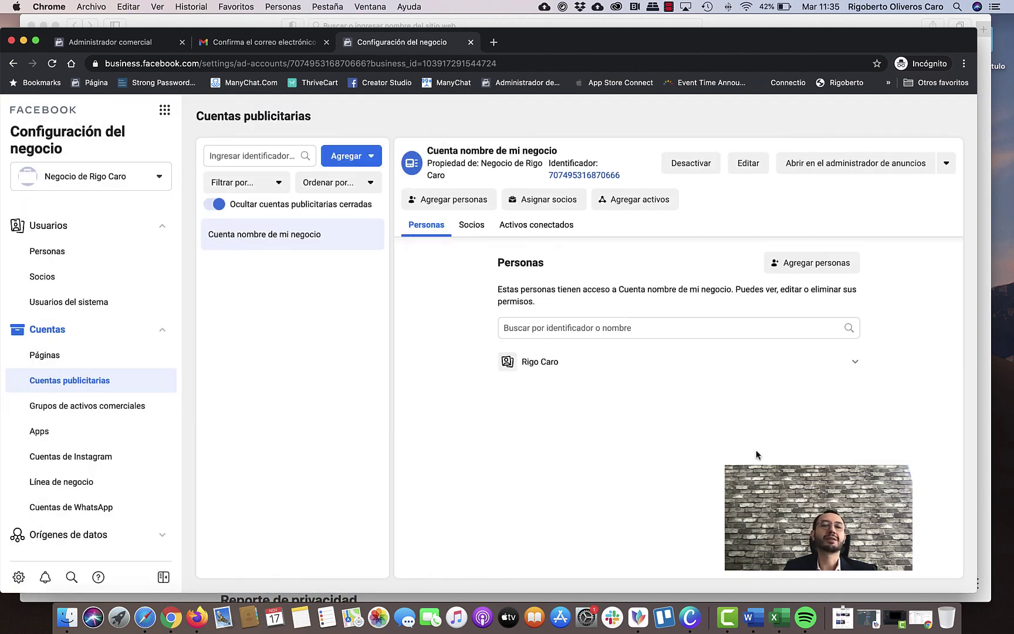